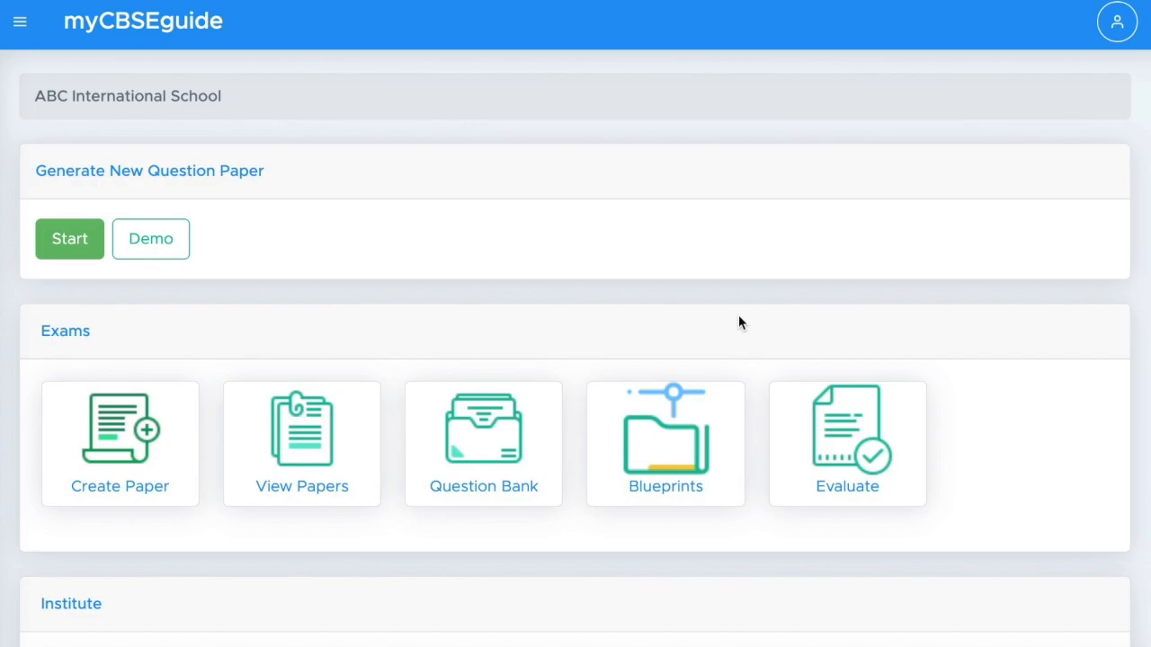
Start a new PDF question paper and set its class and subject to CBSE, Class 10, Mathematics.
click(71, 242)
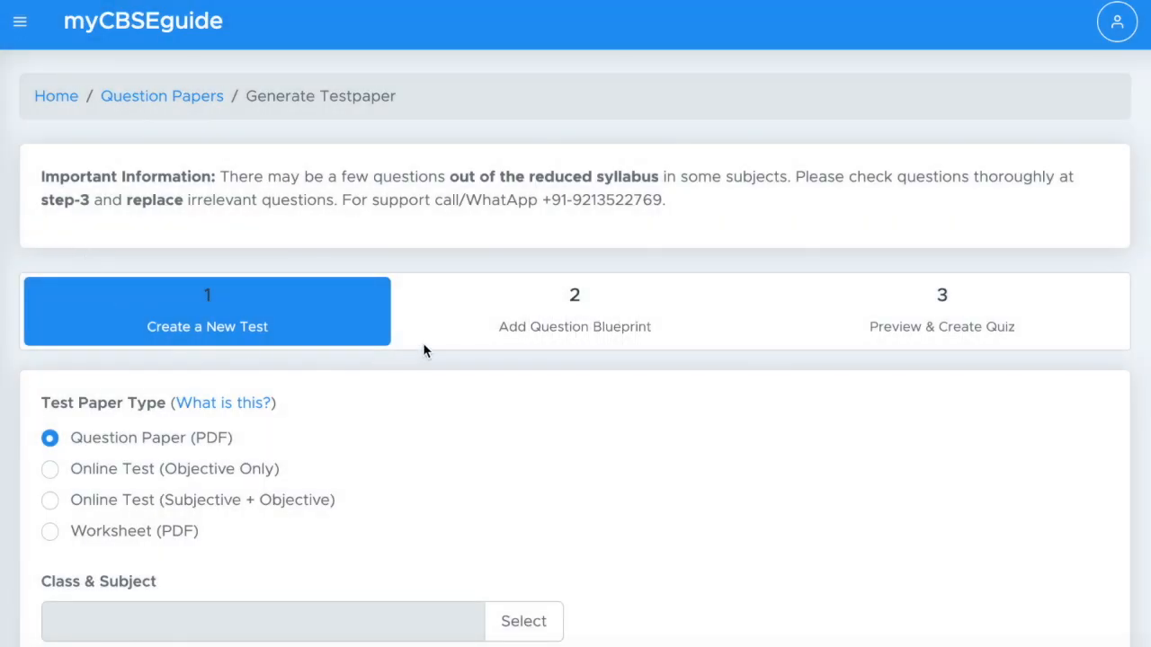
scroll(415, 353, down, 3)
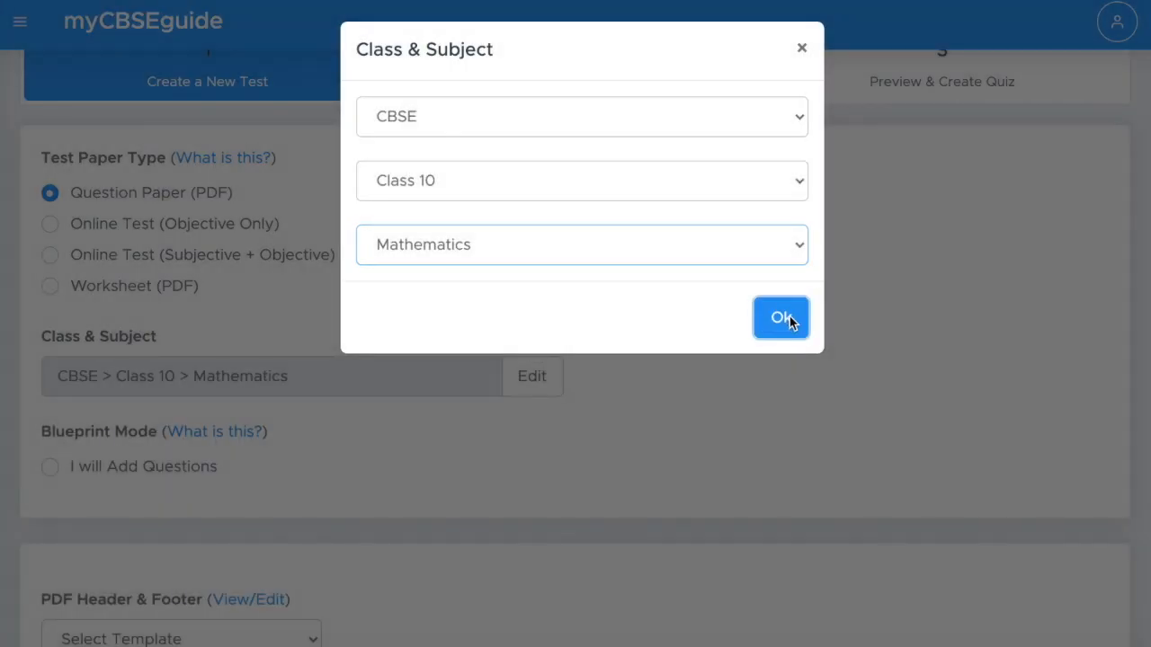
click(789, 320)
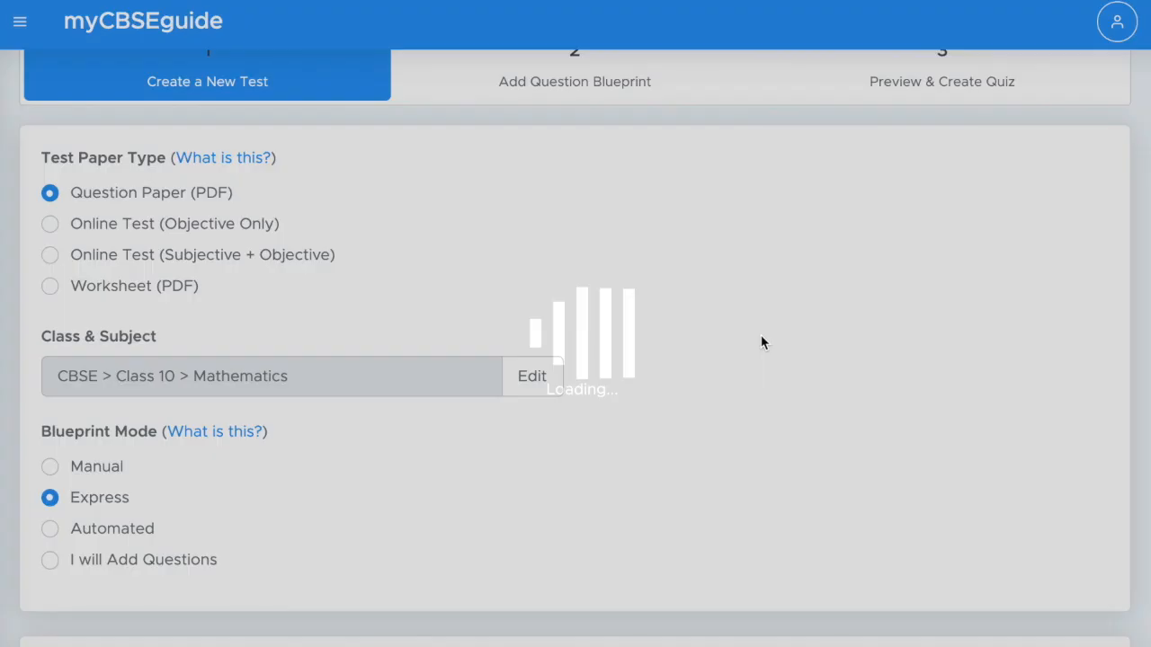
scroll(733, 361, down, 2)
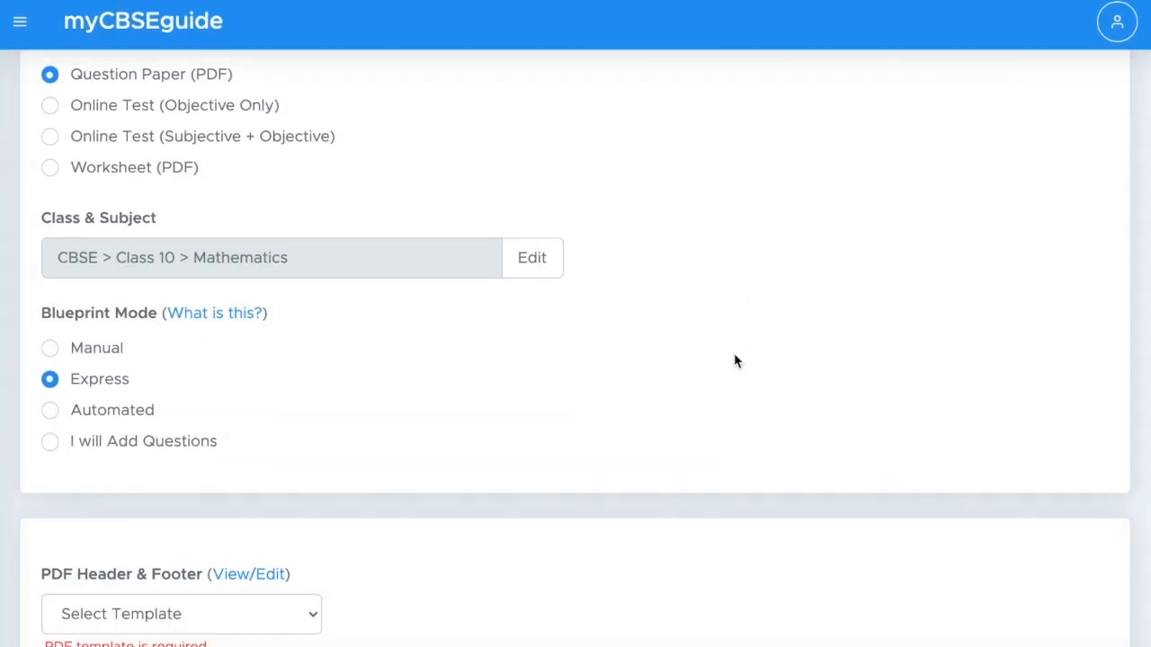
Set the blueprint mode to Manual and the PDF header and footer template to ABC International School Logo.
click(51, 347)
scroll(437, 367, down, 5)
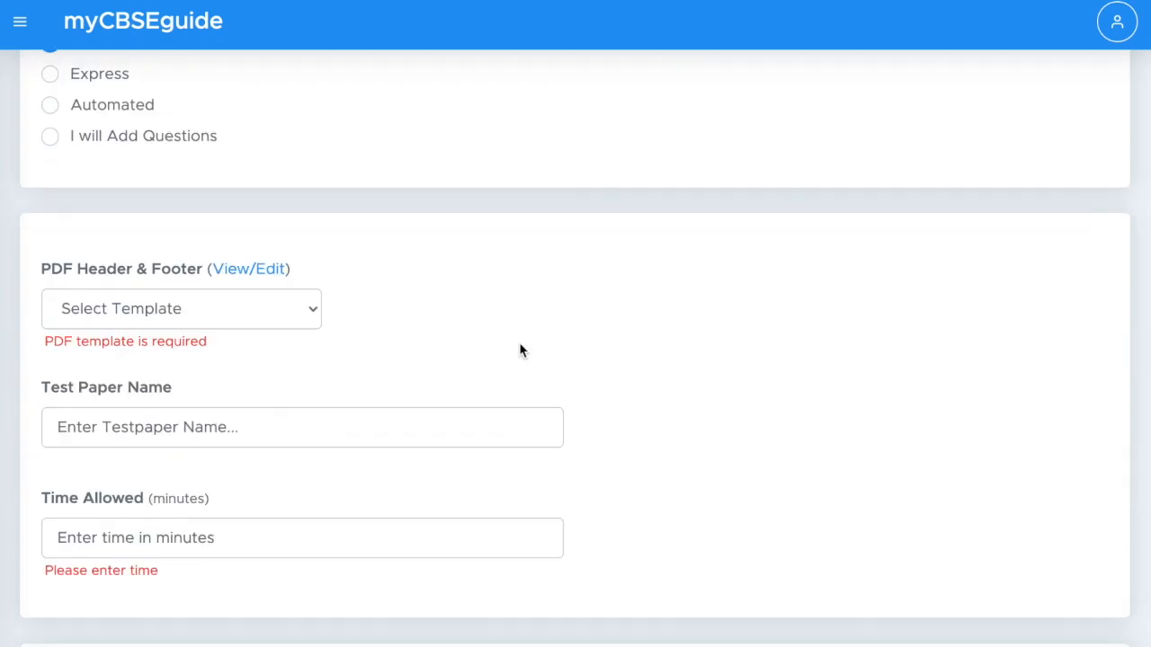
click(180, 305)
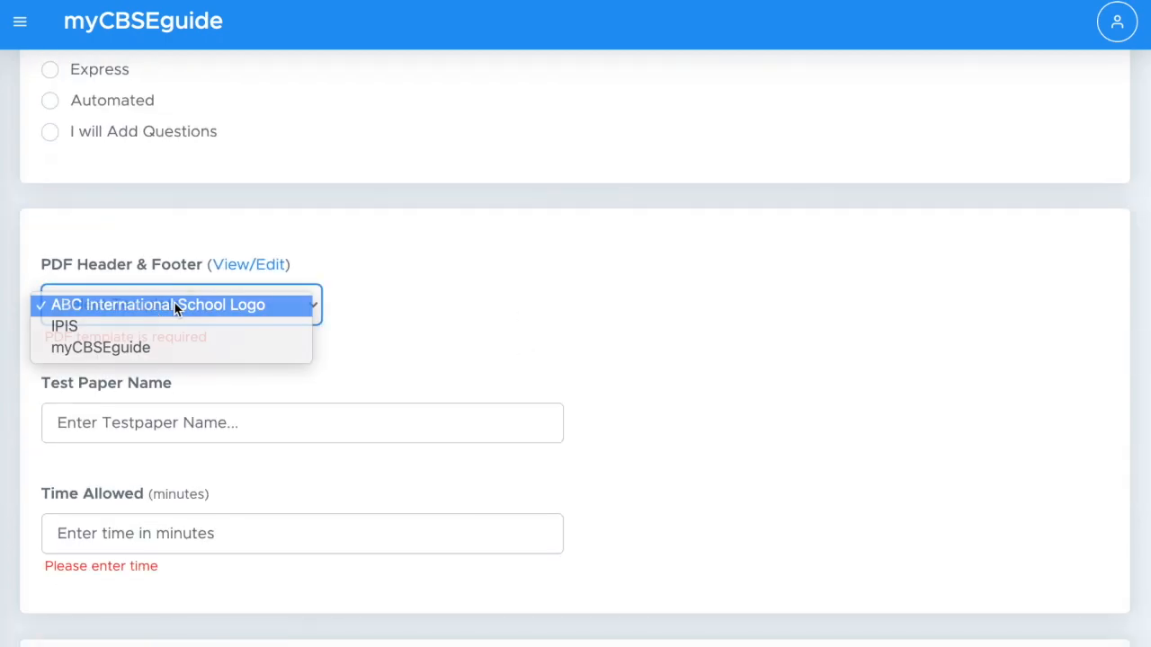
click(174, 305)
Name the test paper "Unit Test" and set the time allowed to 180 minutes.
scroll(522, 306, down, 2)
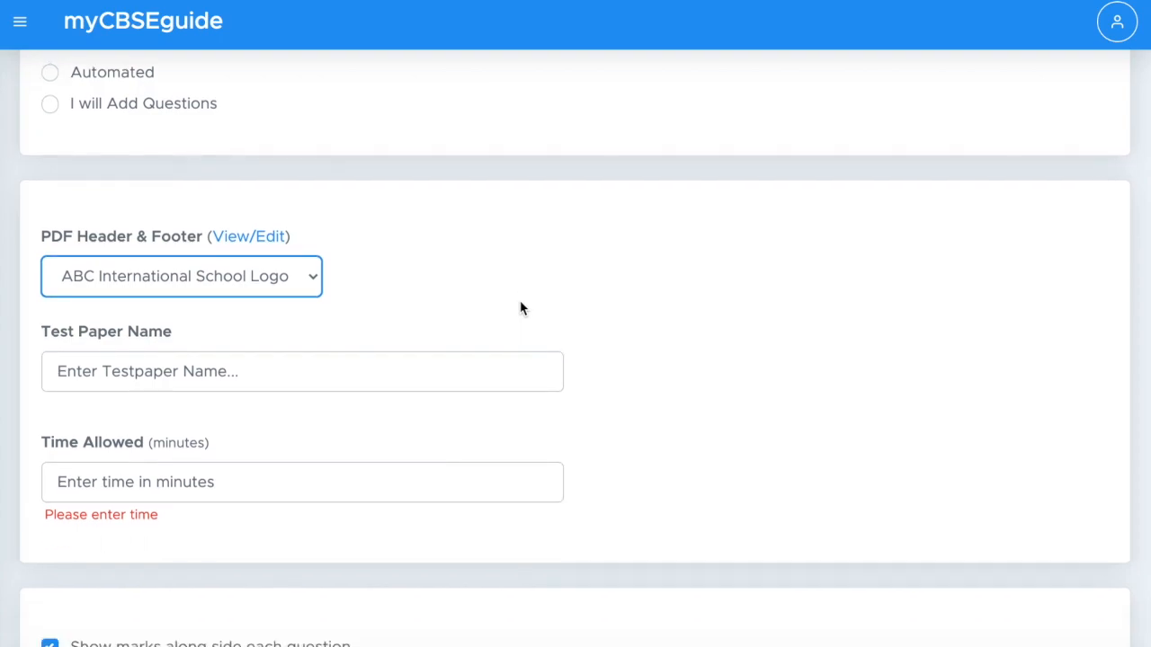
click(285, 288)
text(Unit Test)
key(Tab)
text(180)
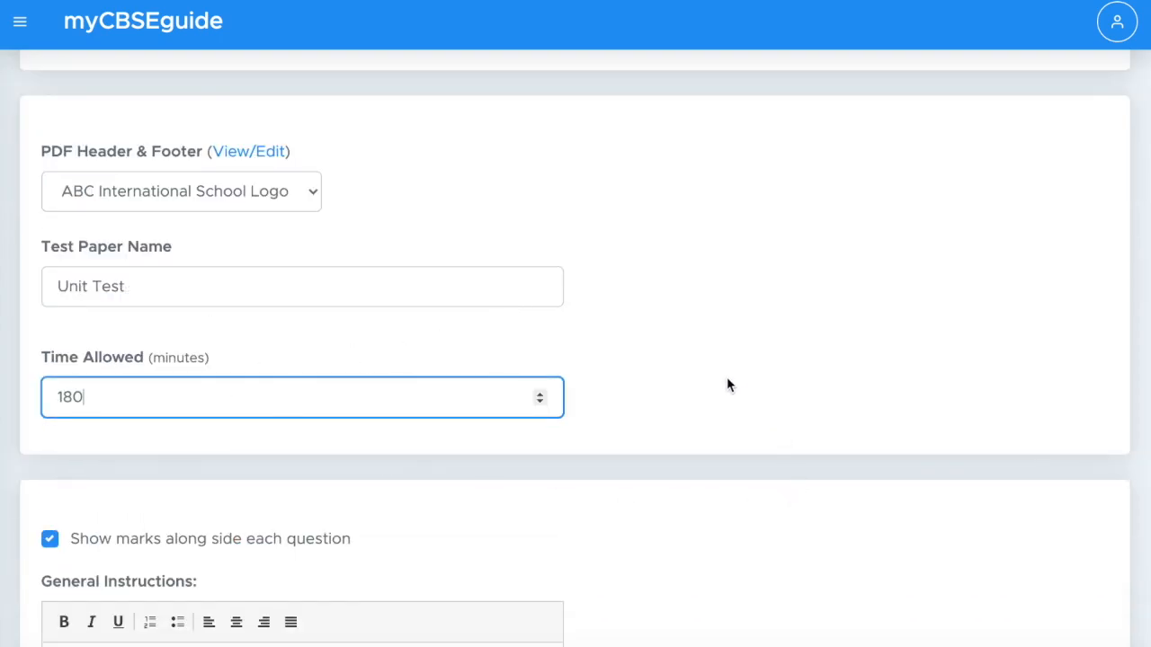
Enter "All questions are compulsory." as the general instructions.
scroll(724, 373, down, 4)
click(149, 314)
text(All questions a)
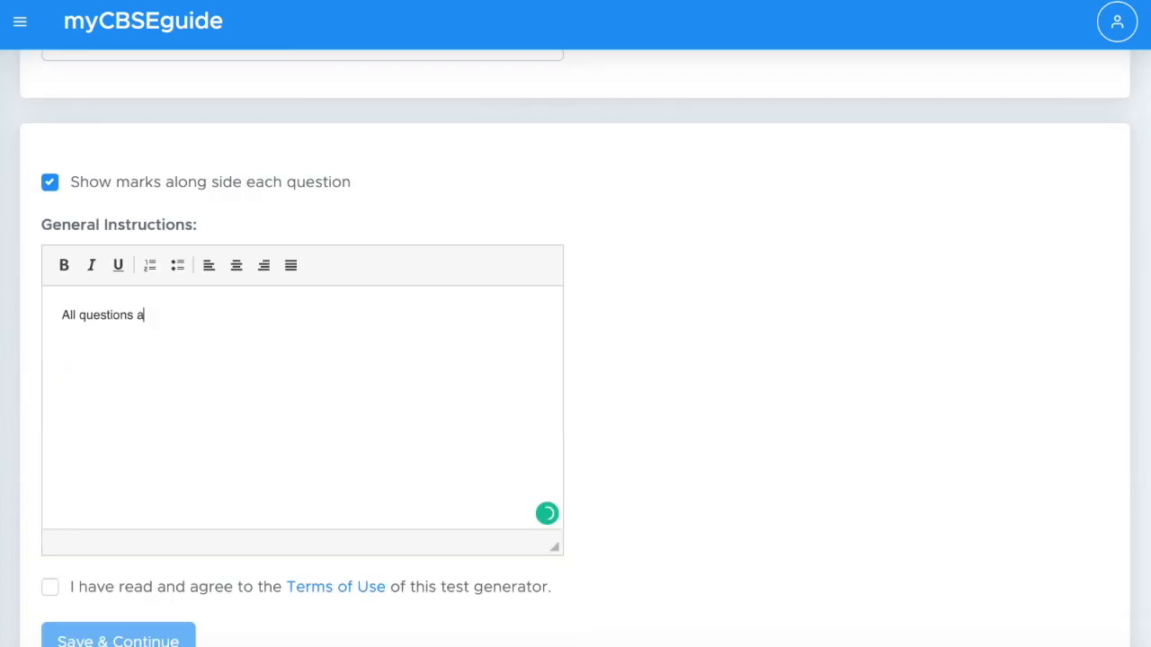
text(re compulsory.)
Agree to the test generator's Terms of Use and save the test details to continue to the question blueprint.
scroll(52, 485, down, 2)
click(51, 481)
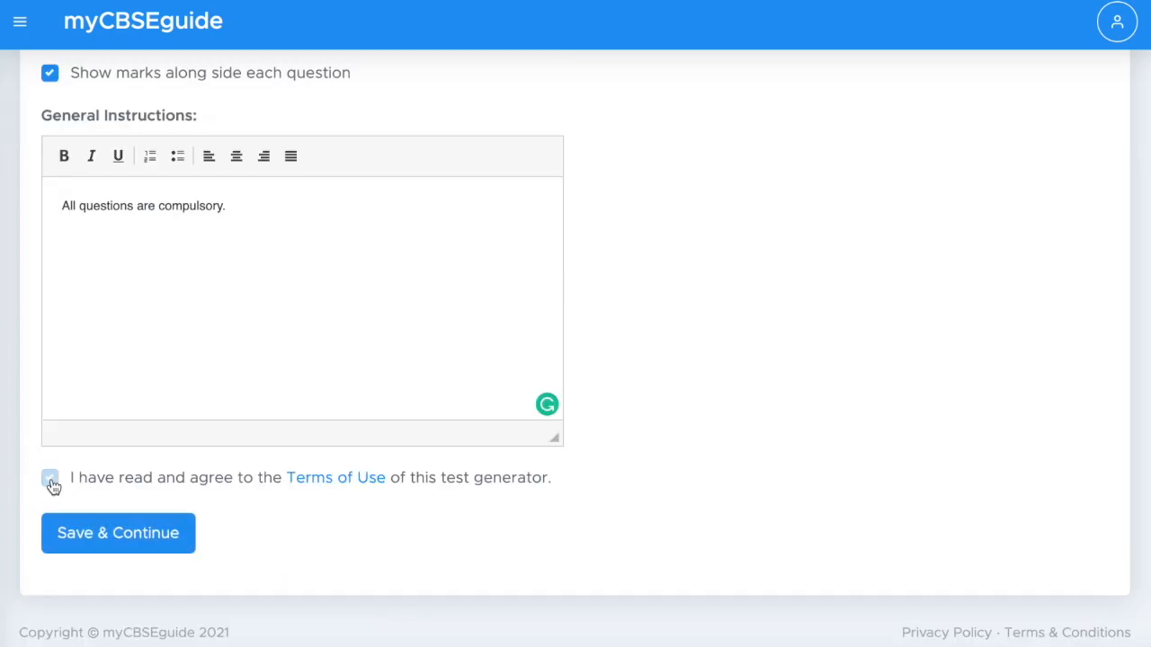
click(125, 536)
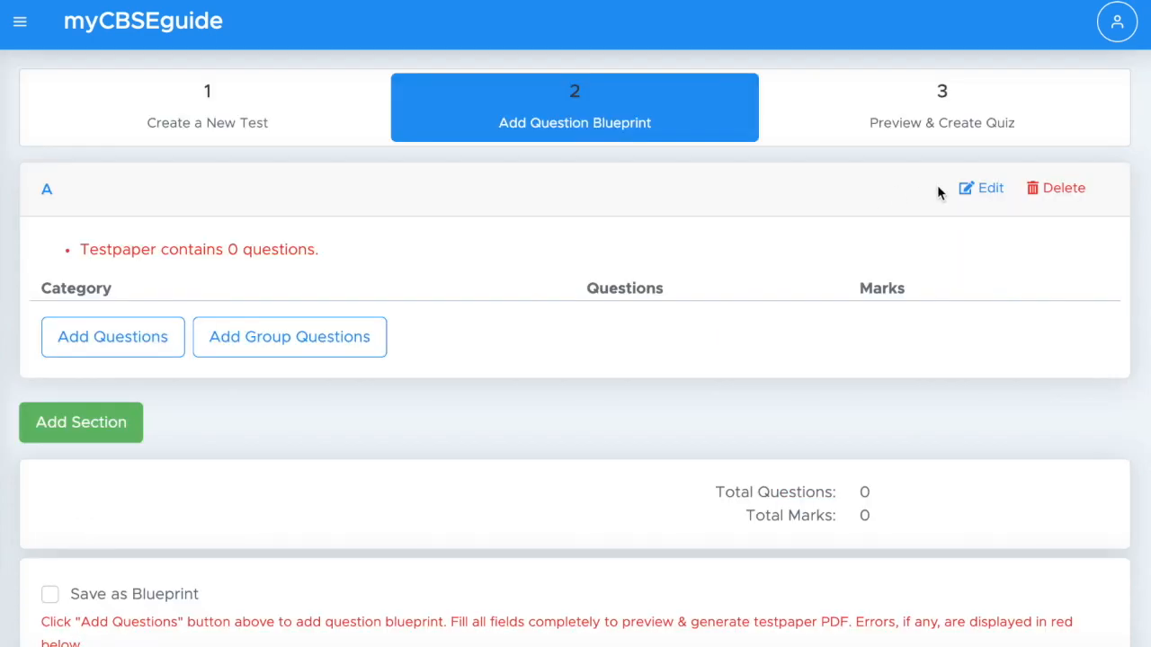
Rename section A of the blueprint as "Part-A".
click(990, 189)
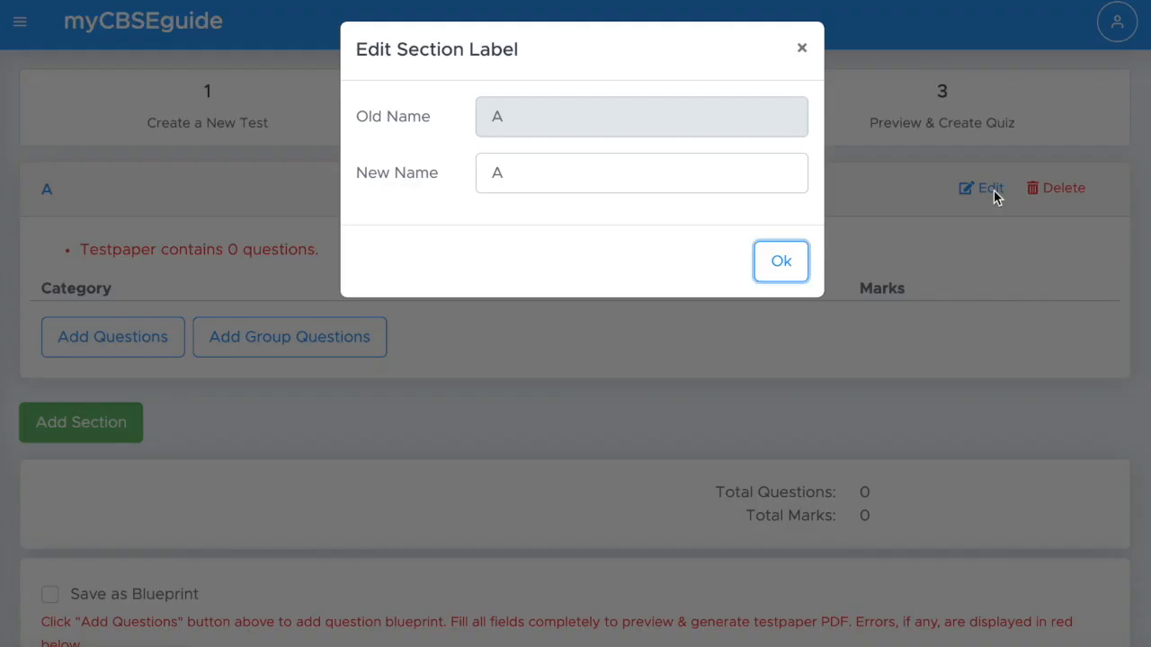
click(522, 184)
key(BackSpace)
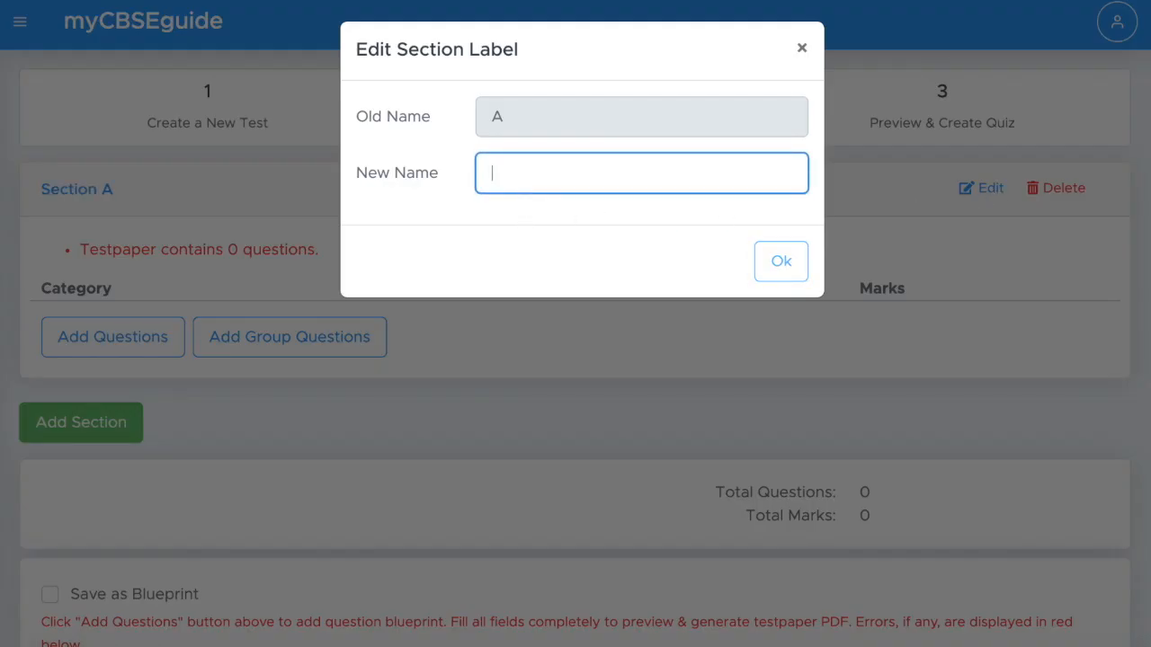
text(Pa)
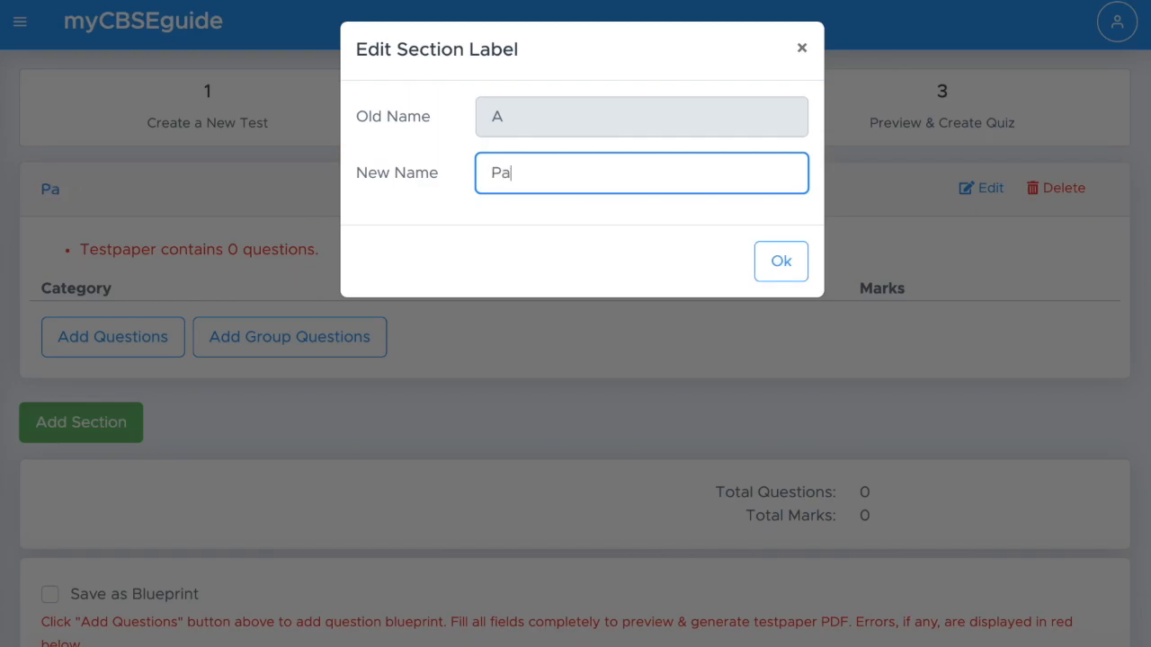
text(rt-A)
click(781, 261)
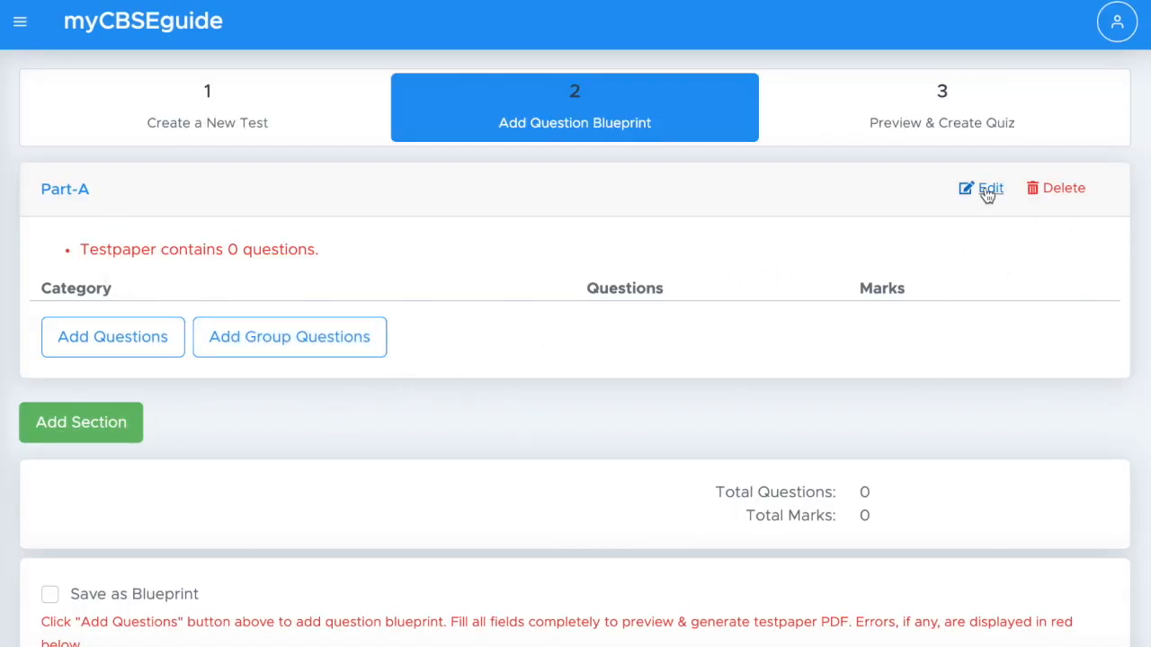
drag(93, 190, 39, 187)
Add a new question entry to the Part-A section.
scroll(377, 230, down, 1)
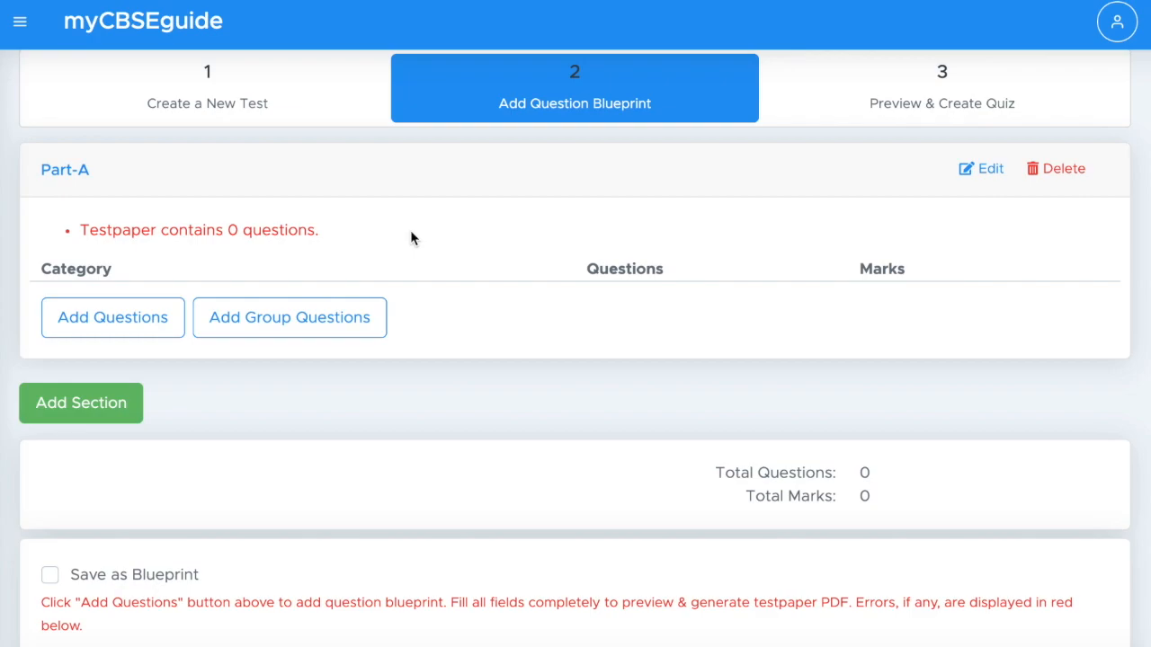
click(129, 320)
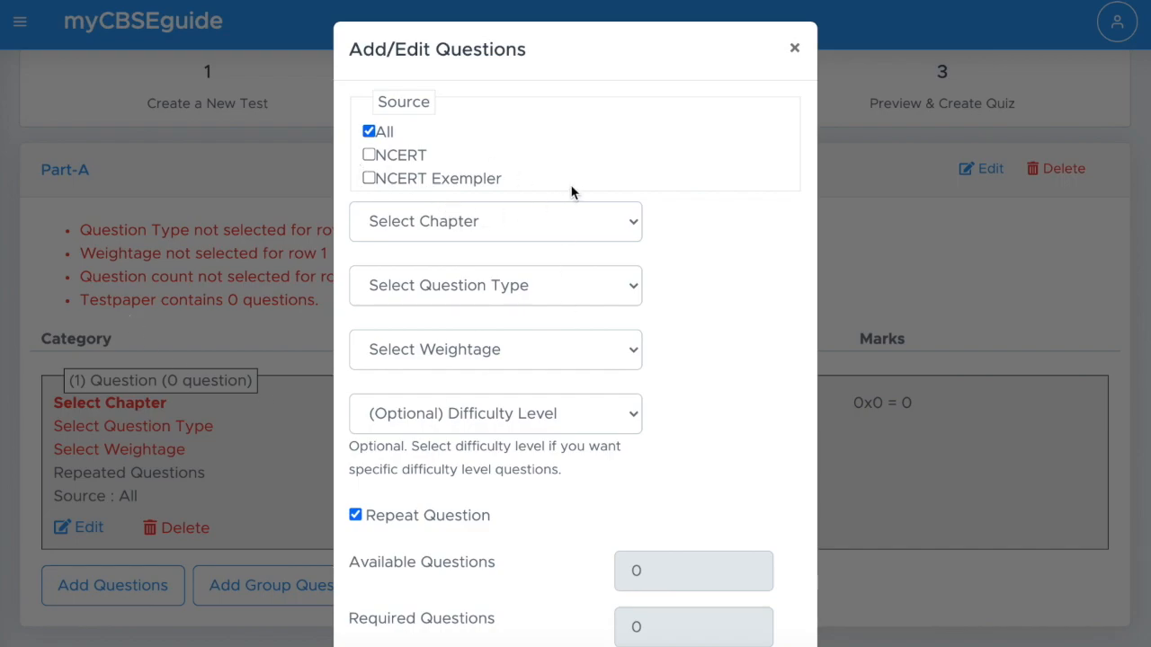
Try NCERT and NCERT Exempler as question sources and return the source to All.
click(370, 155)
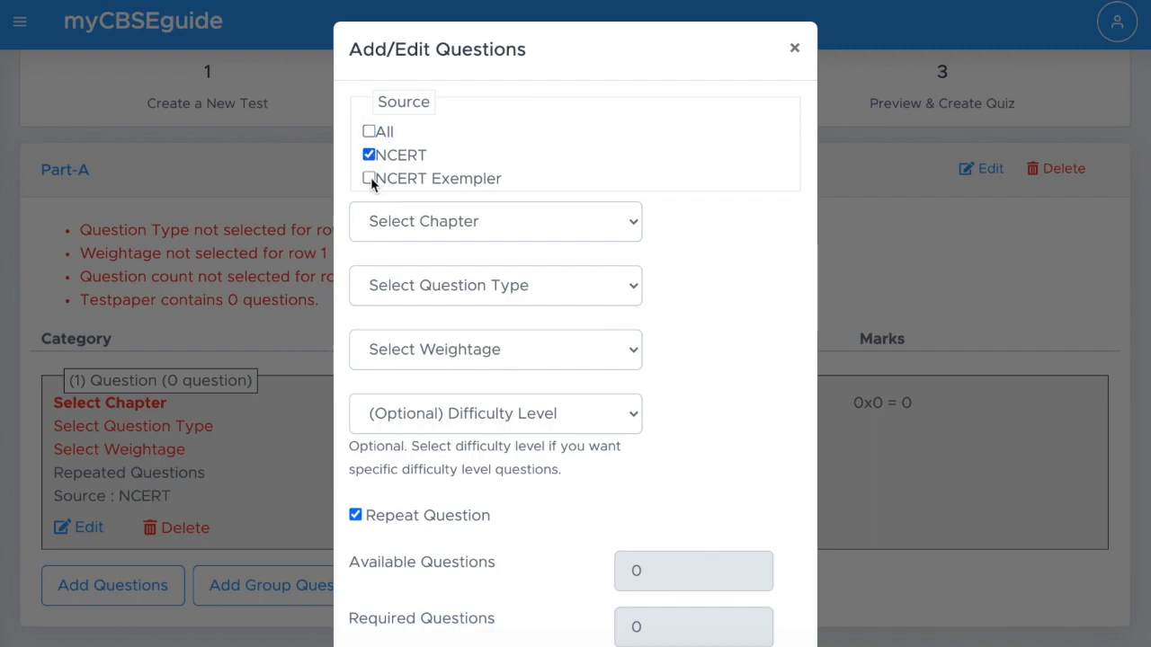
click(369, 178)
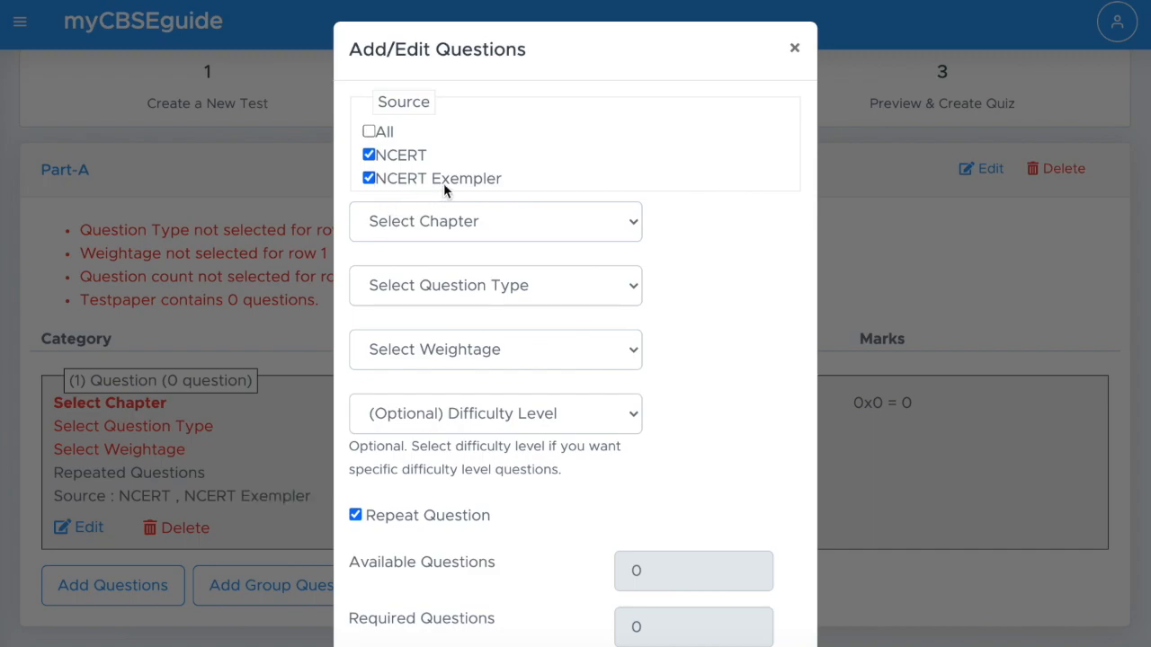
click(368, 131)
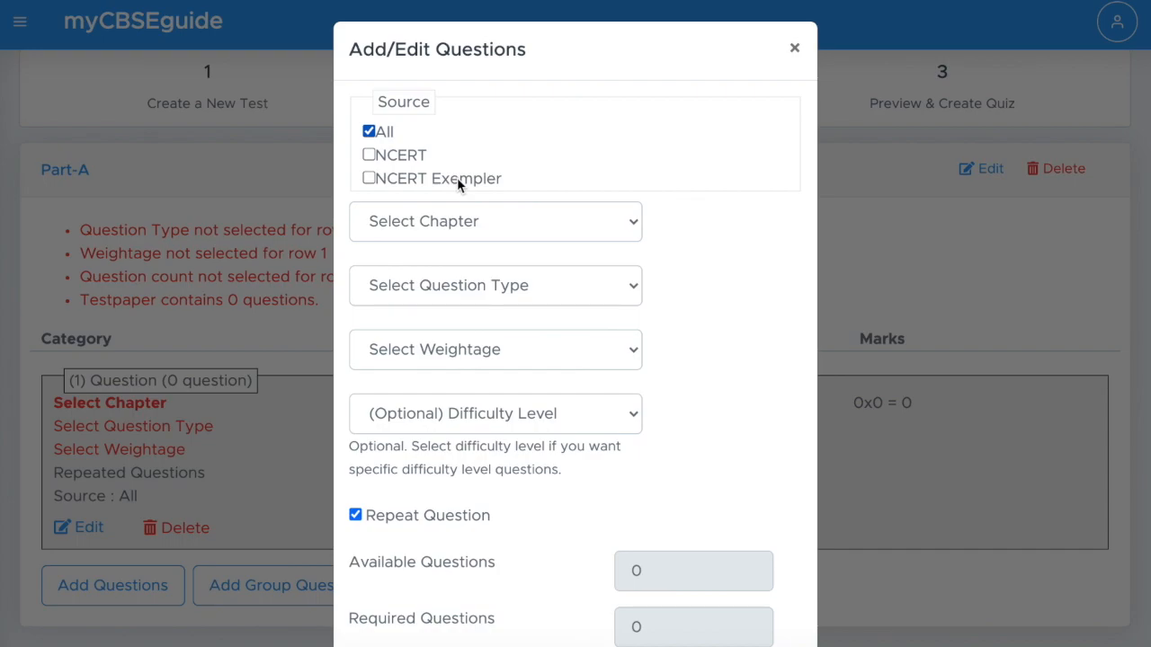
Set the entry's chapter to Real Numbers, question type to Multiple Choice Question and weightage to VSA (Very Short Answer).
click(457, 221)
click(457, 243)
click(458, 290)
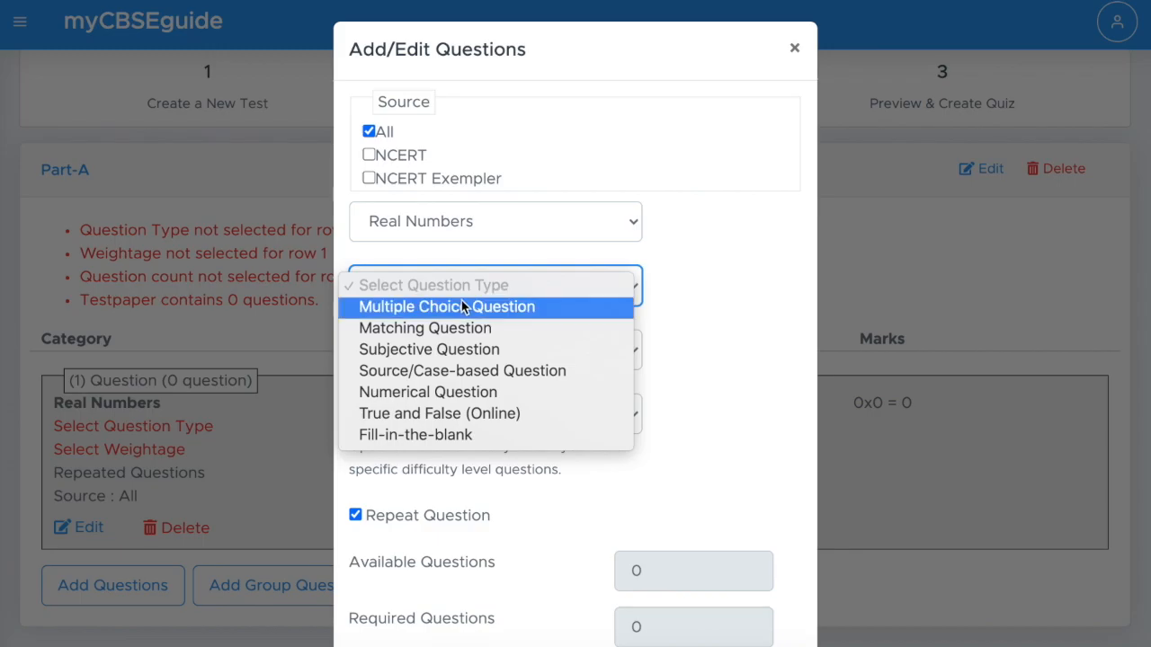
click(464, 306)
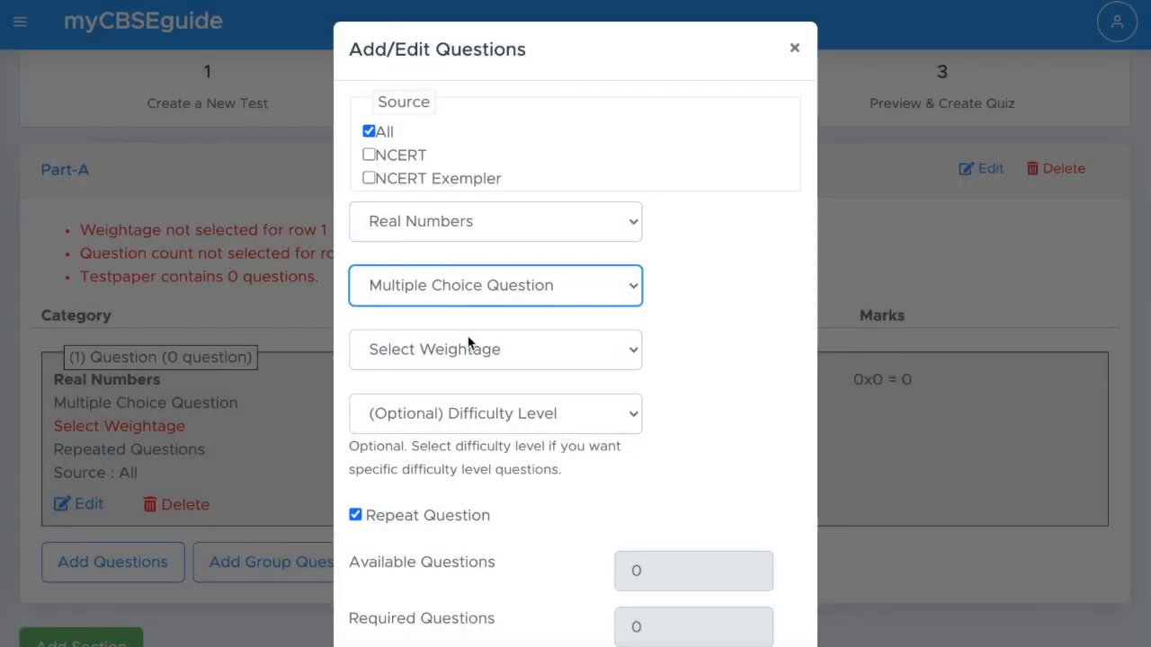
click(469, 348)
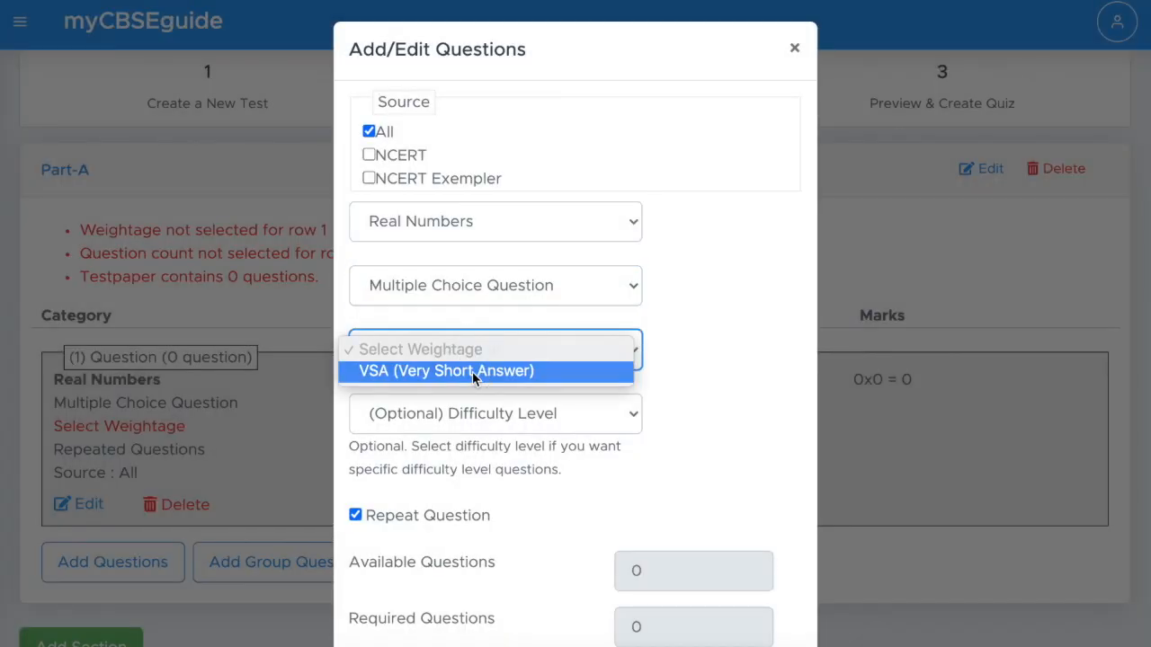
click(472, 372)
Set the question entry's difficulty level to Remembering.
scroll(550, 447, down, 1)
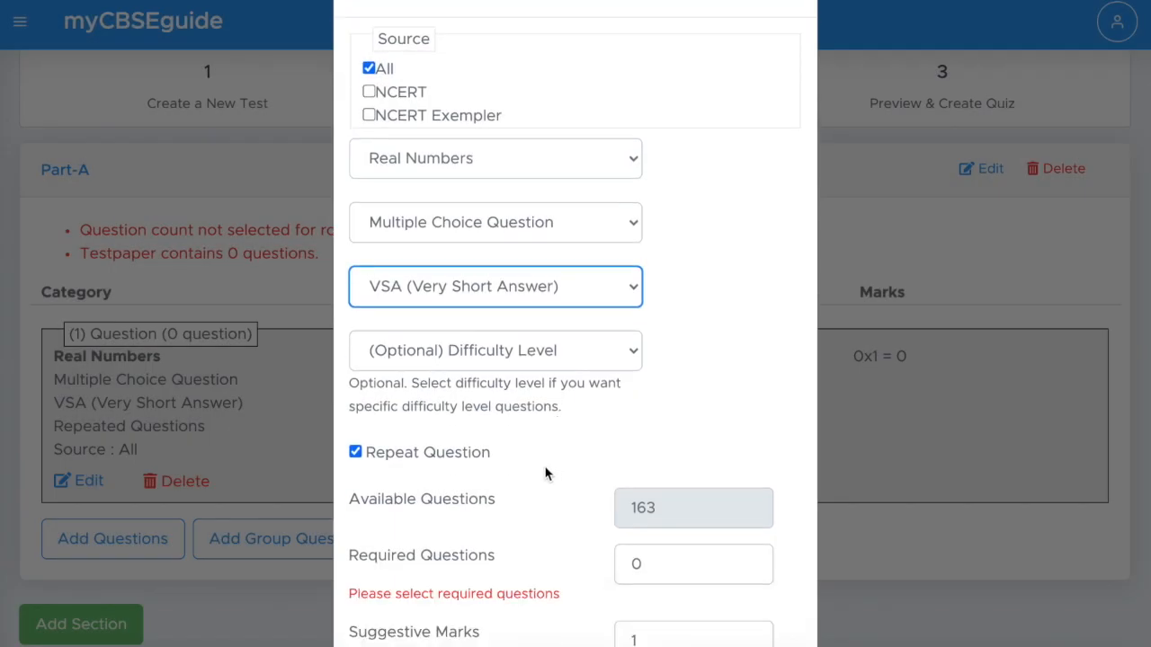
click(469, 356)
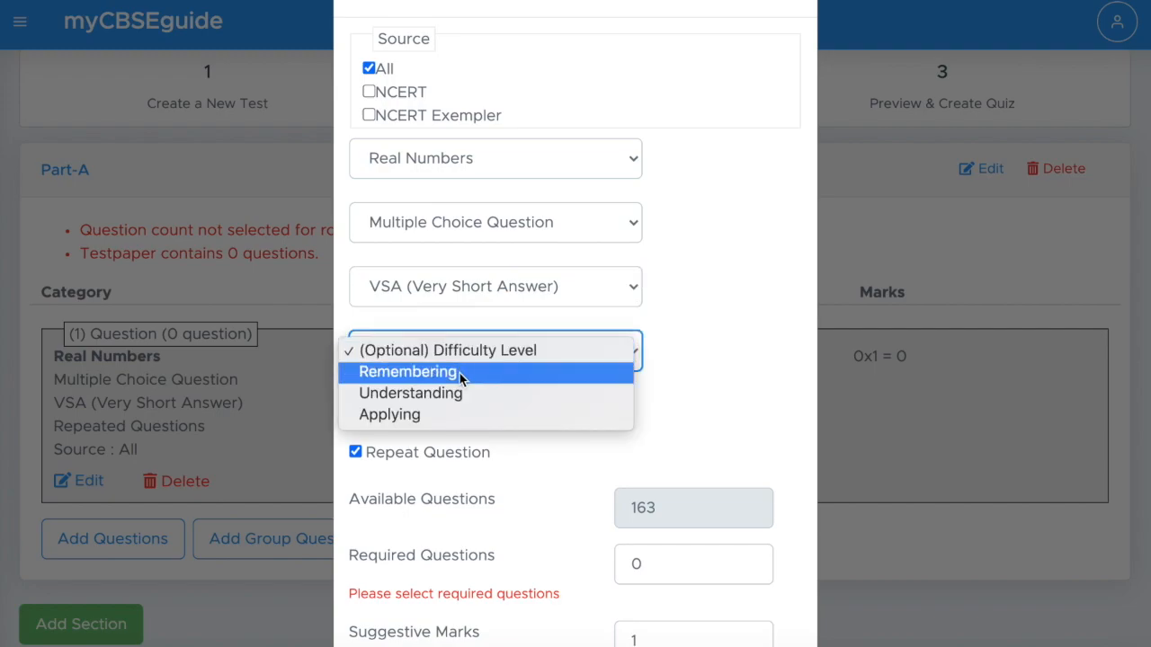
click(460, 373)
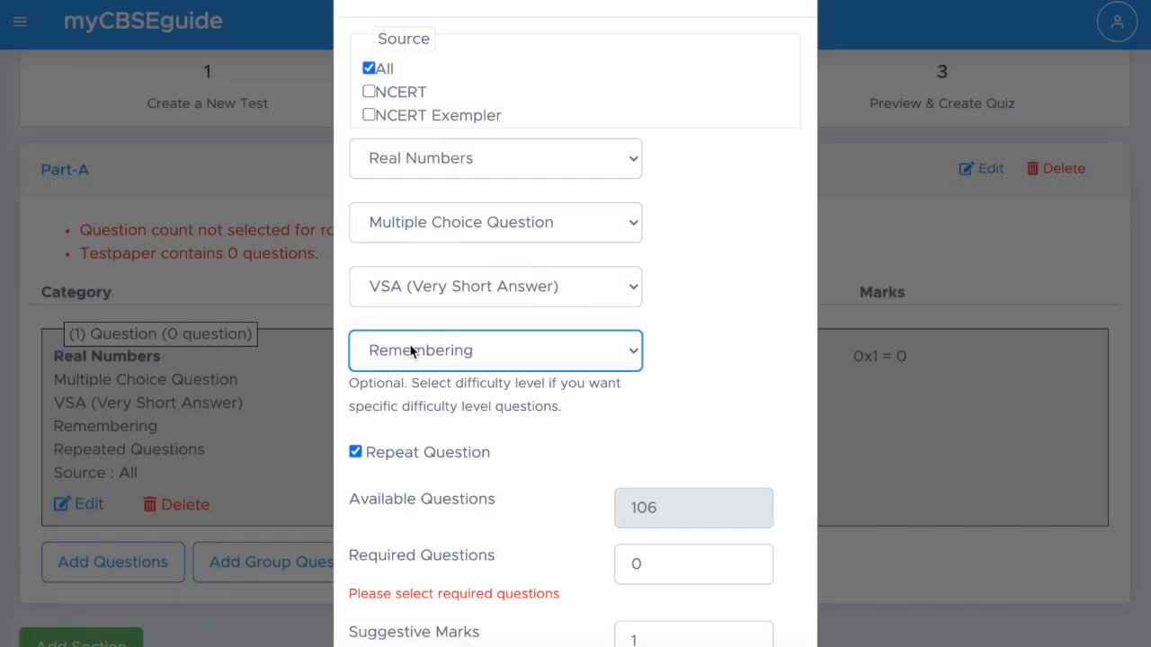
Compare the available questions for the Remembering, Understanding and Applying difficulty levels, then return the level to Remembering.
drag(668, 512, 613, 505)
click(477, 347)
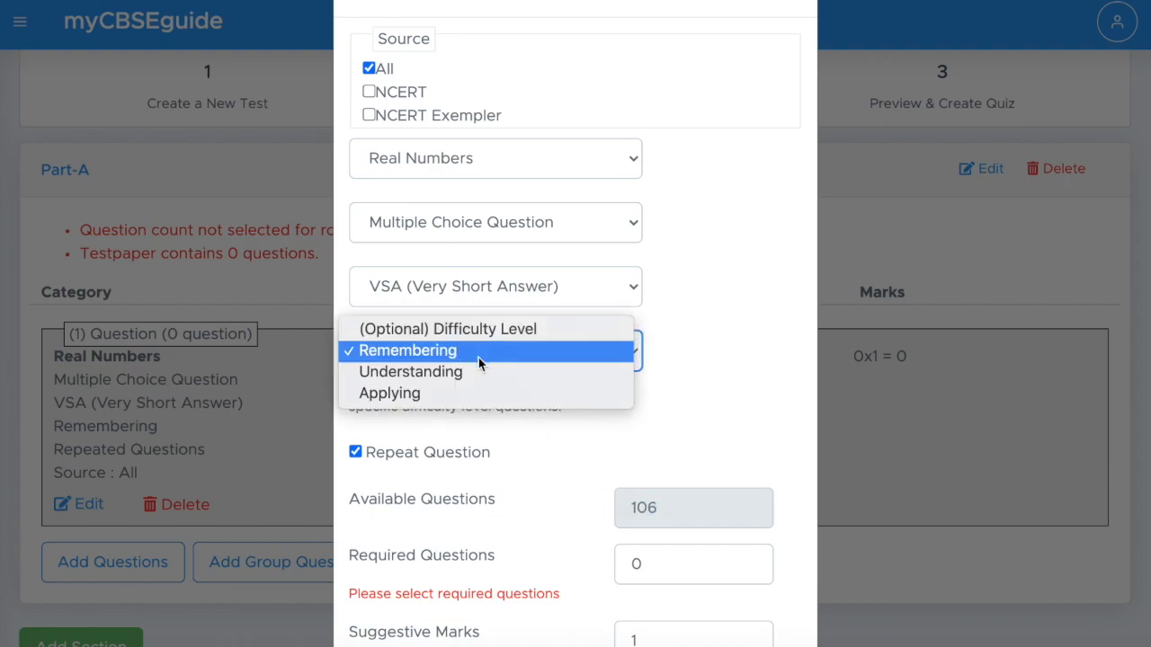
click(479, 367)
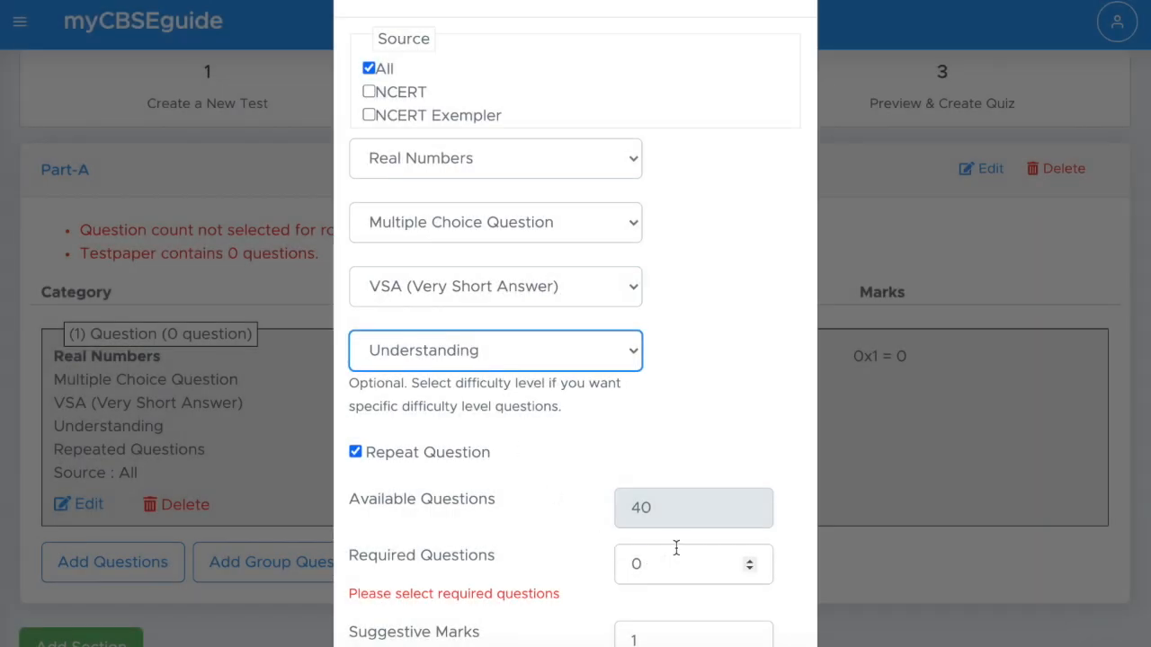
click(477, 352)
click(469, 372)
drag(652, 505, 619, 509)
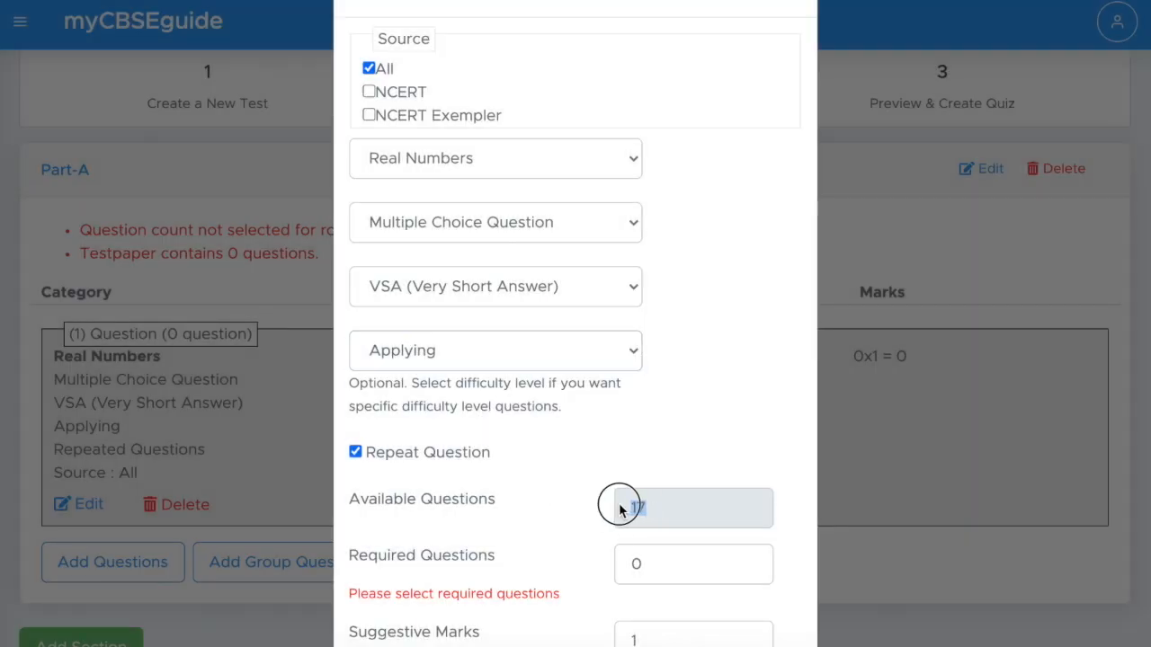
click(445, 356)
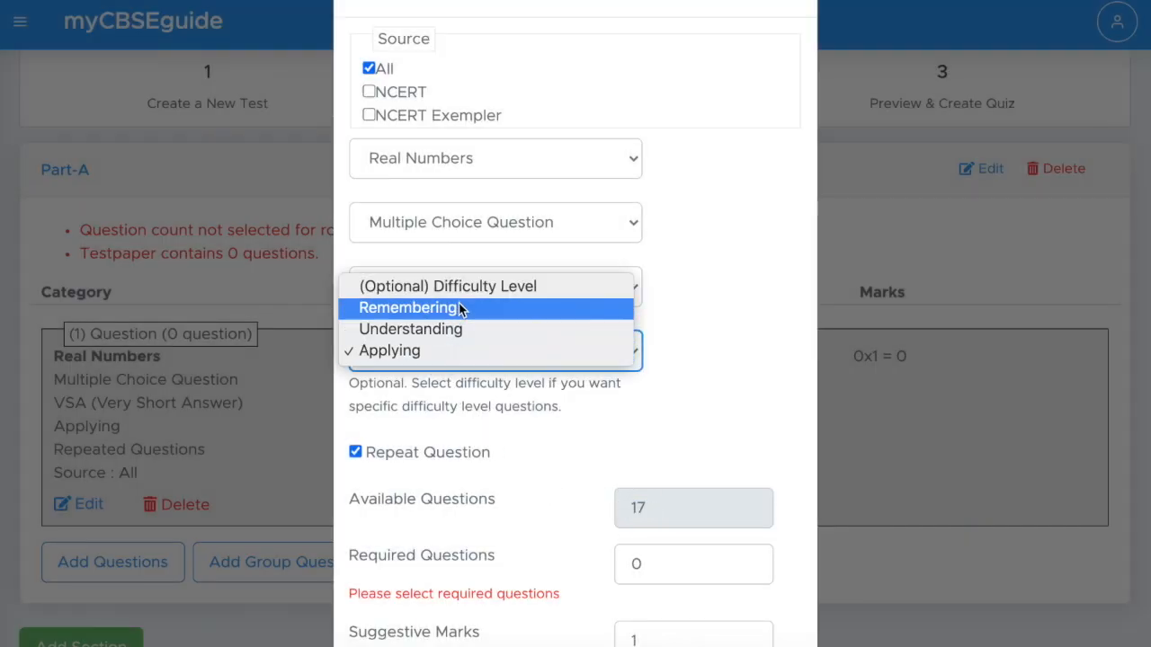
click(462, 309)
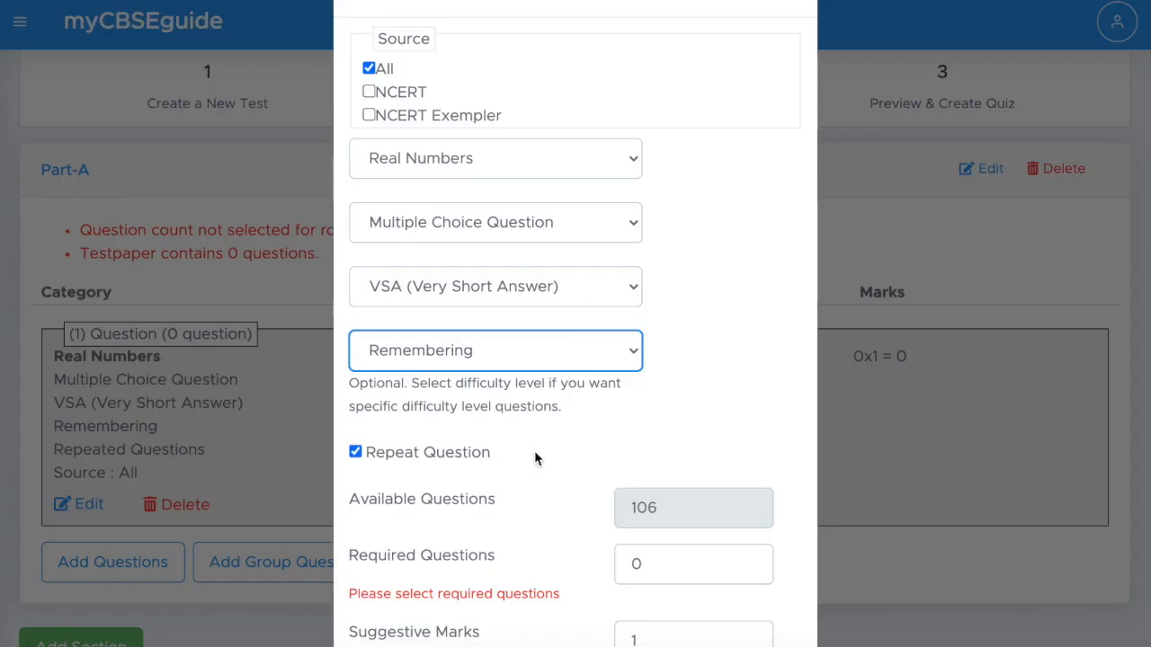
Exclude repeated questions from the Real Numbers entry and set its required questions to 2.
scroll(535, 464, down, 1)
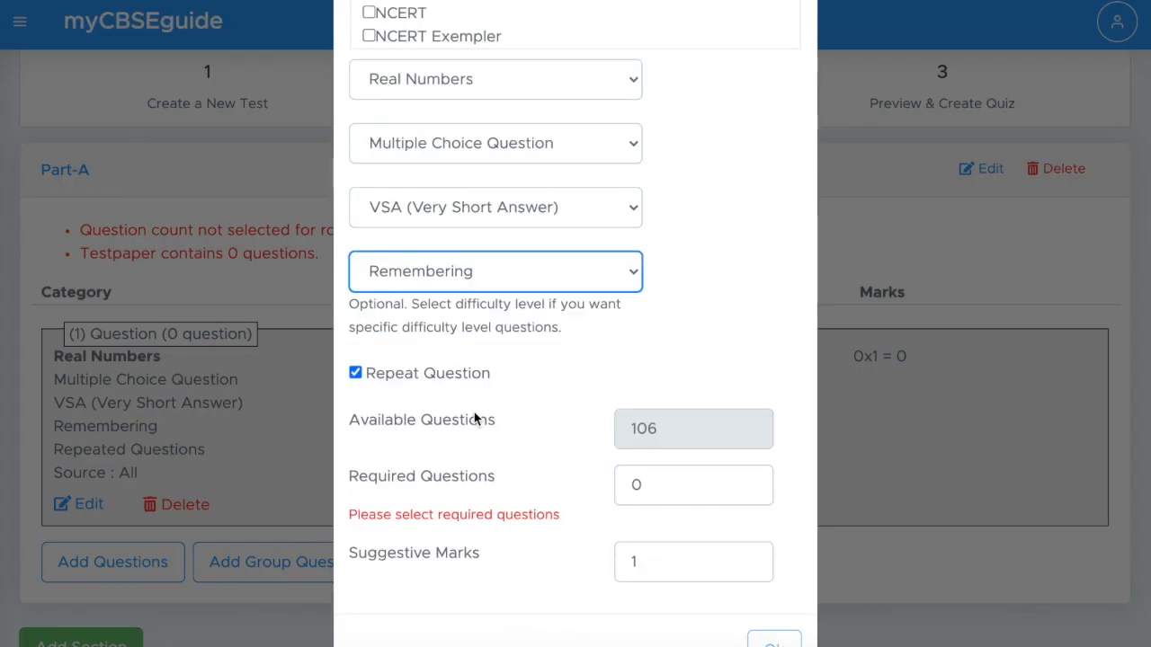
click(371, 378)
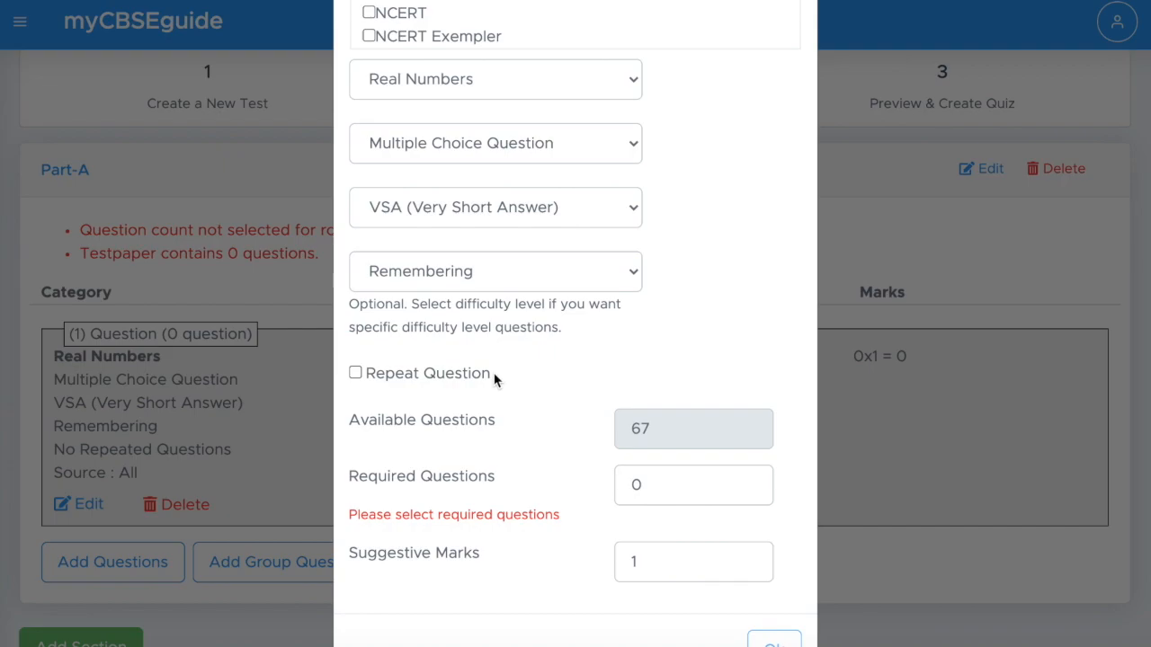
click(673, 486)
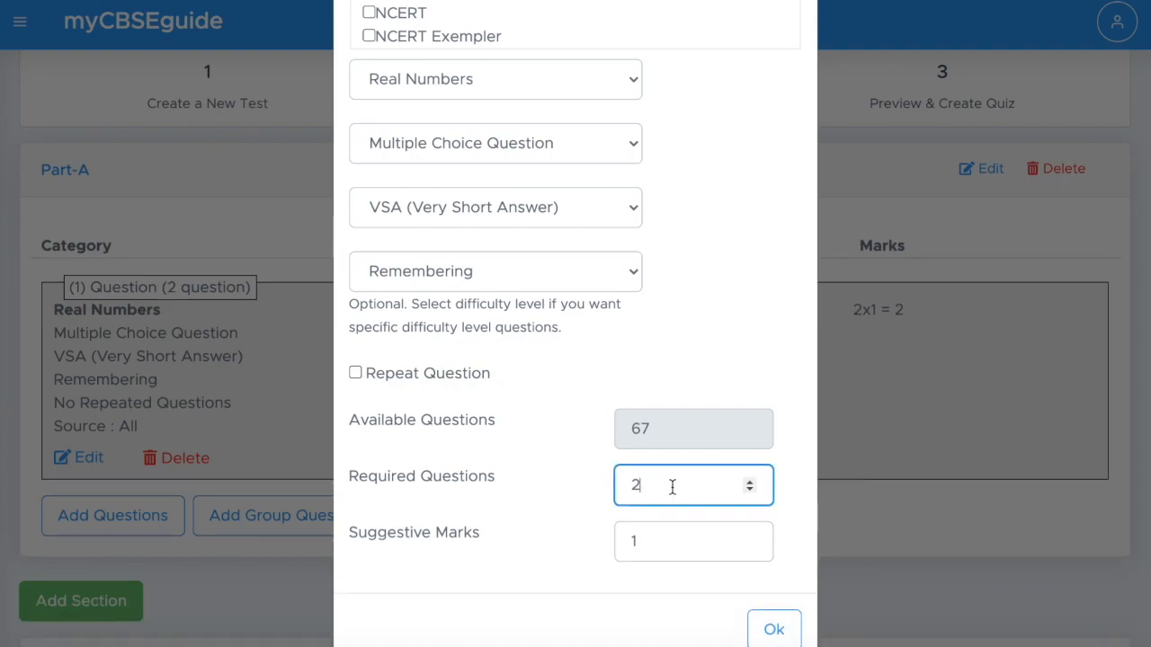
key(BackSpace)
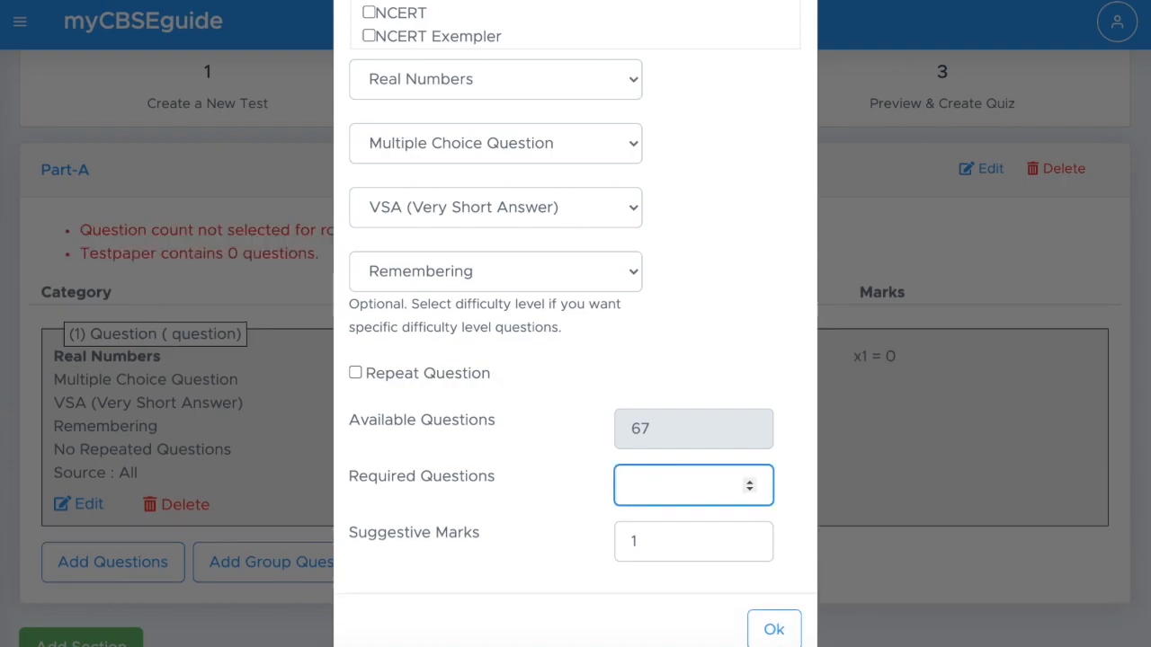
text(2)
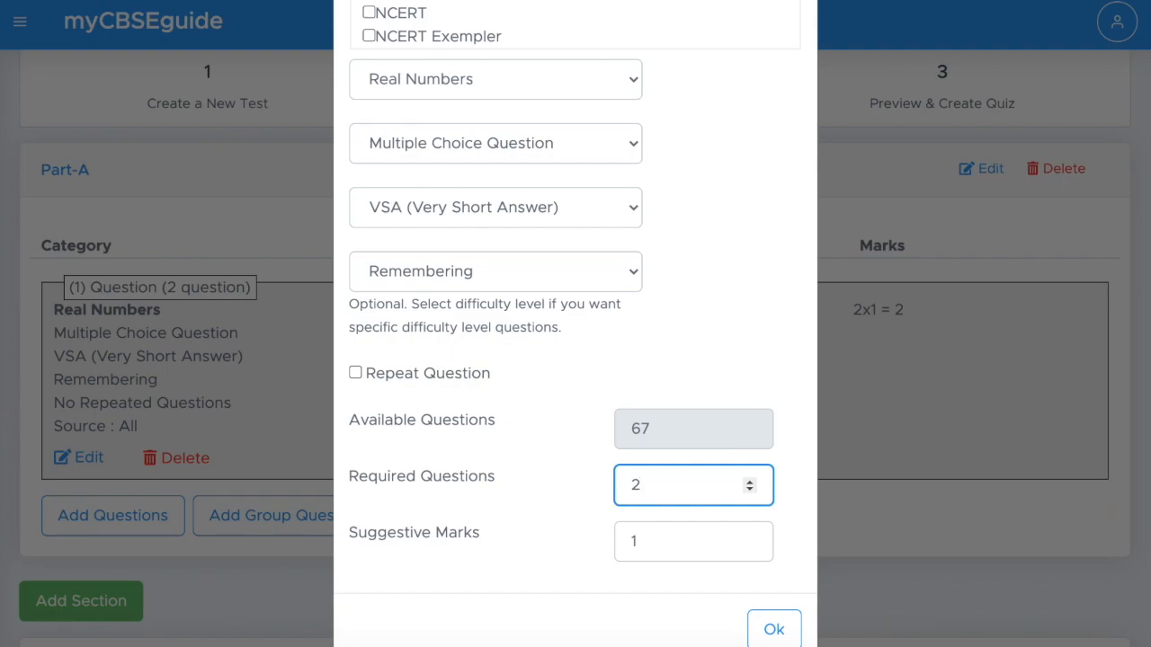
click(575, 514)
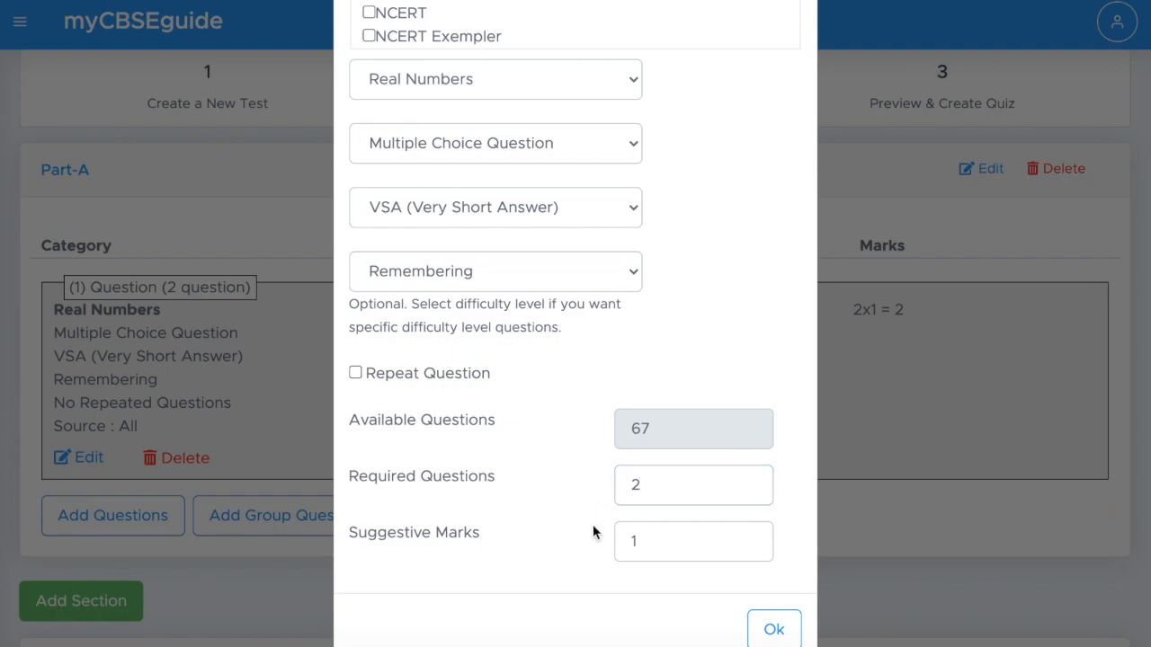
Try setting the Real Numbers entry's suggestive marks to 2.
click(662, 543)
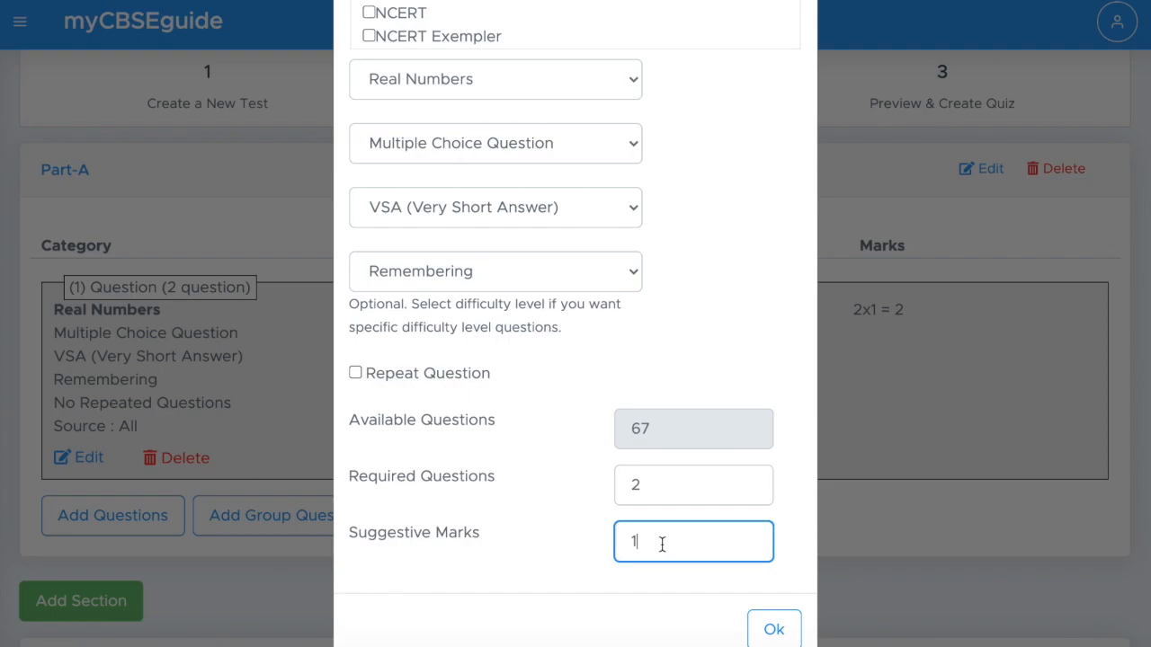
key(BackSpace)
text(2)
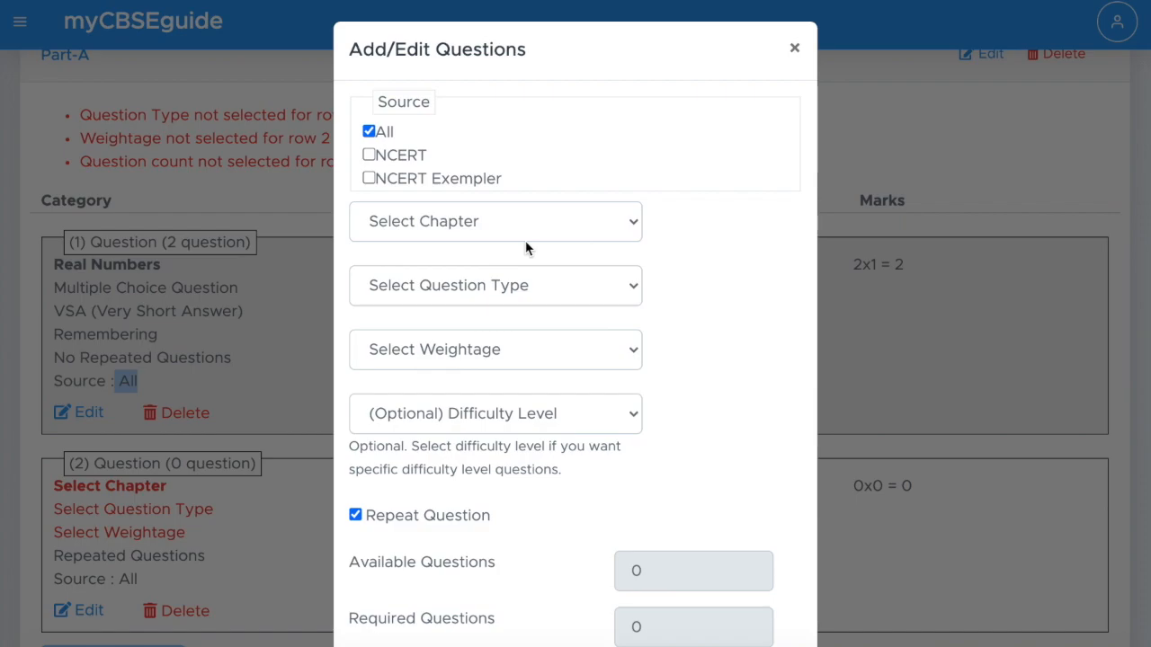
Set the second question entry to sources NCERT and NCERT Exempler, chapter Polynomials, type Multiple Choice Question and weightage VSA (Very Short Answer).
click(369, 156)
click(369, 179)
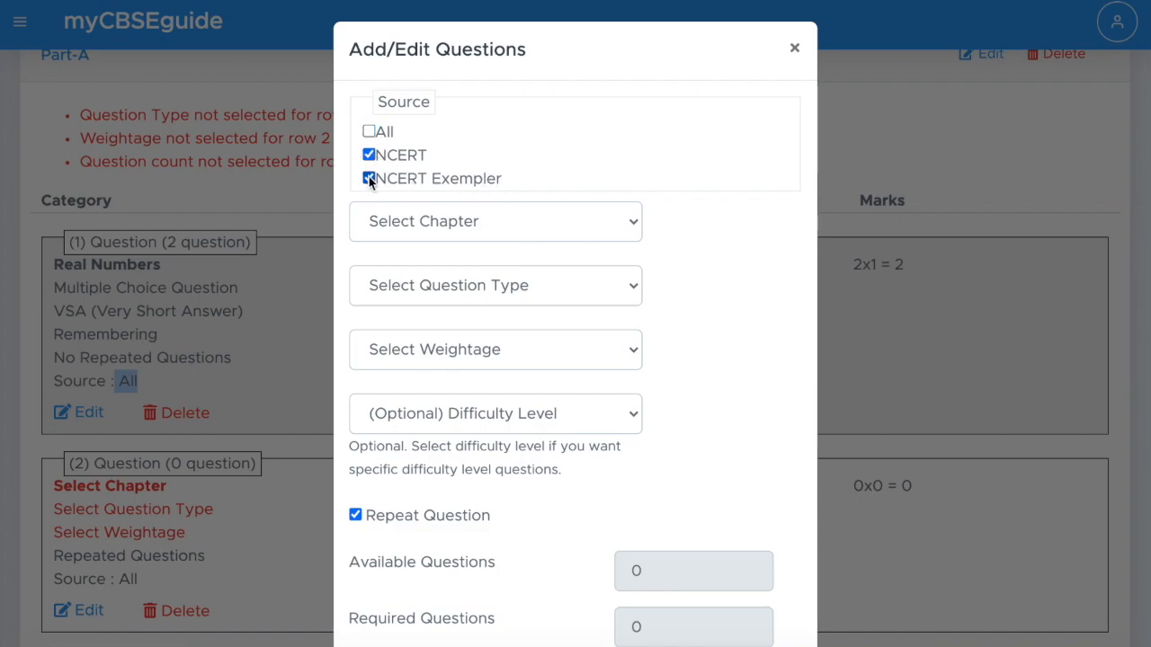
click(471, 229)
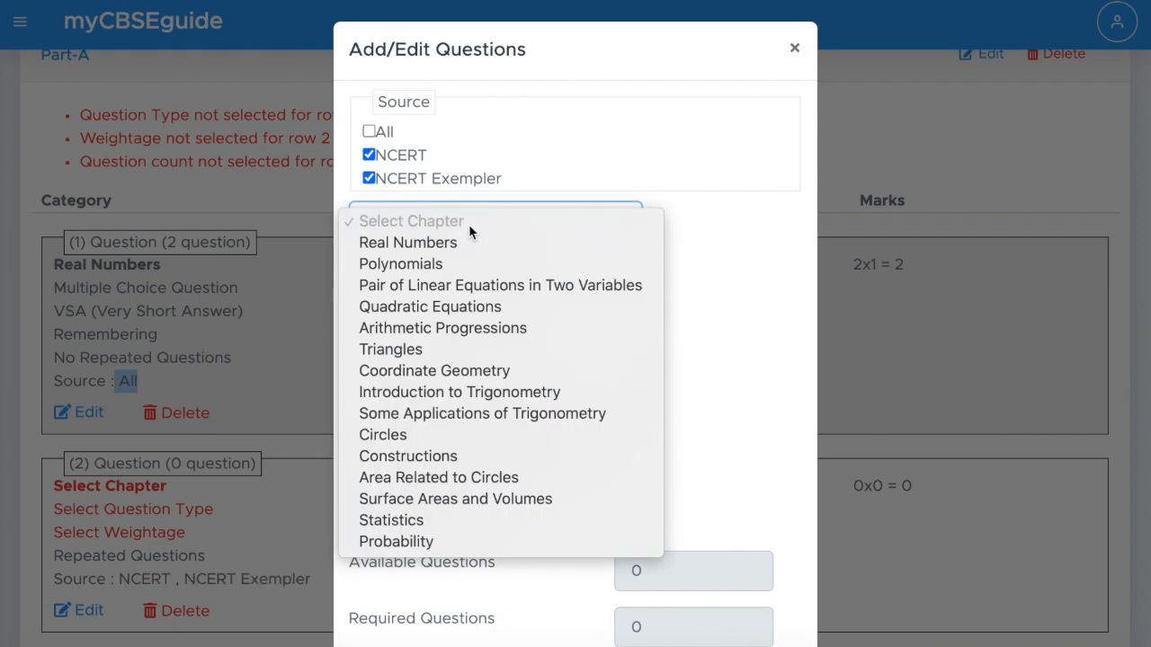
click(440, 263)
click(460, 289)
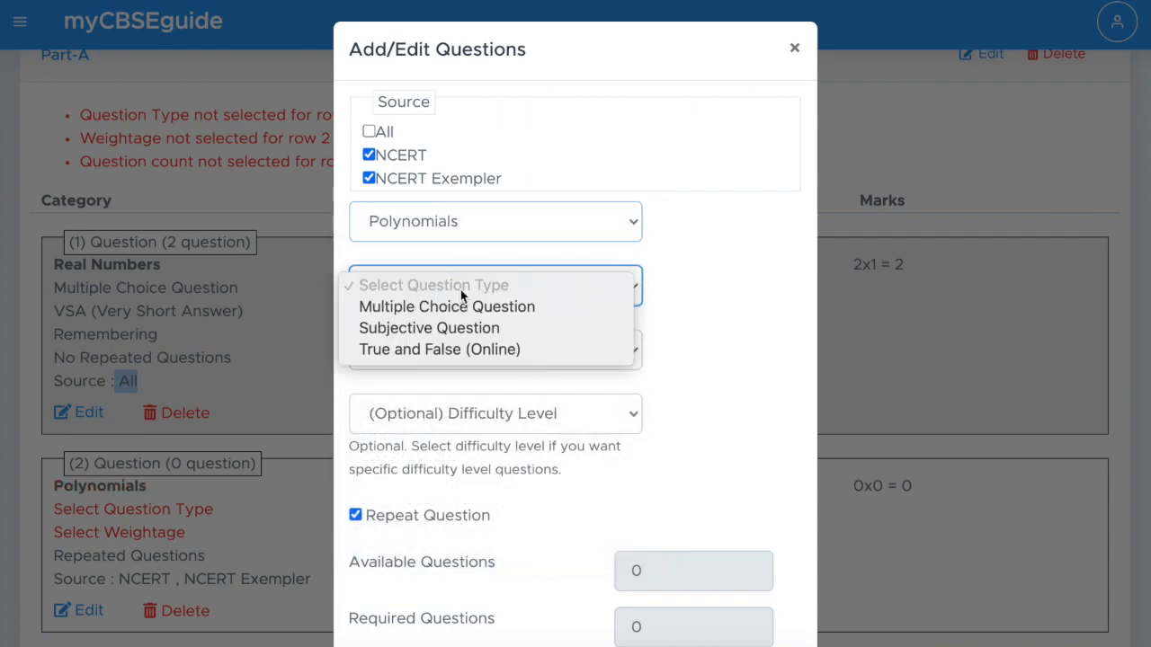
click(467, 307)
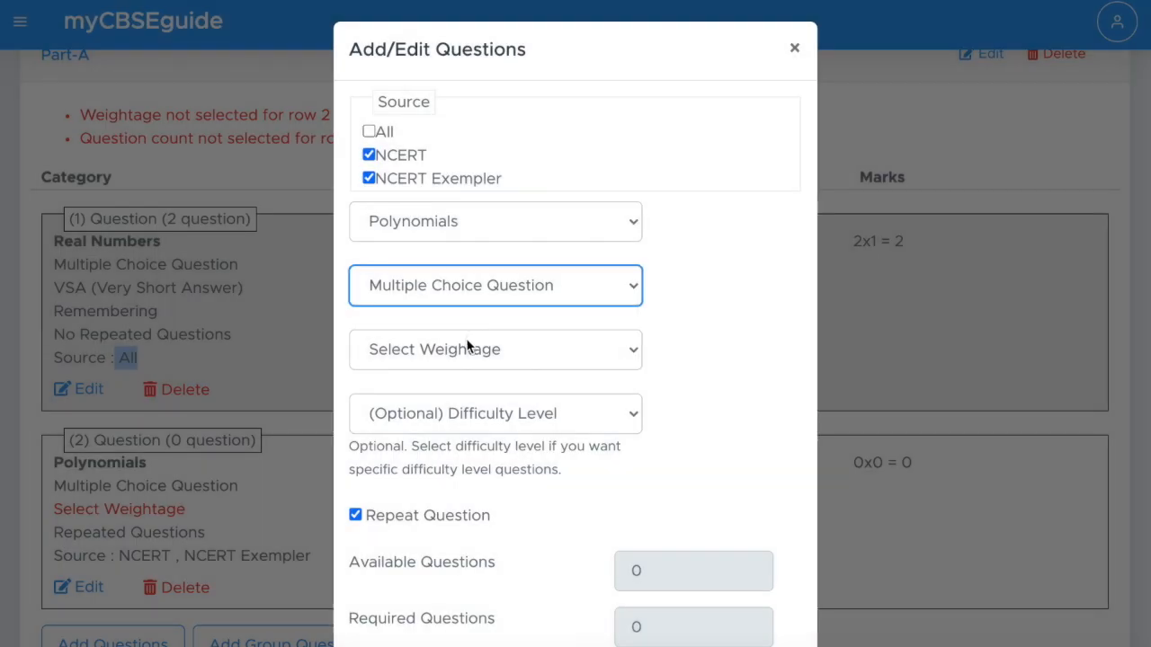
click(464, 347)
click(470, 370)
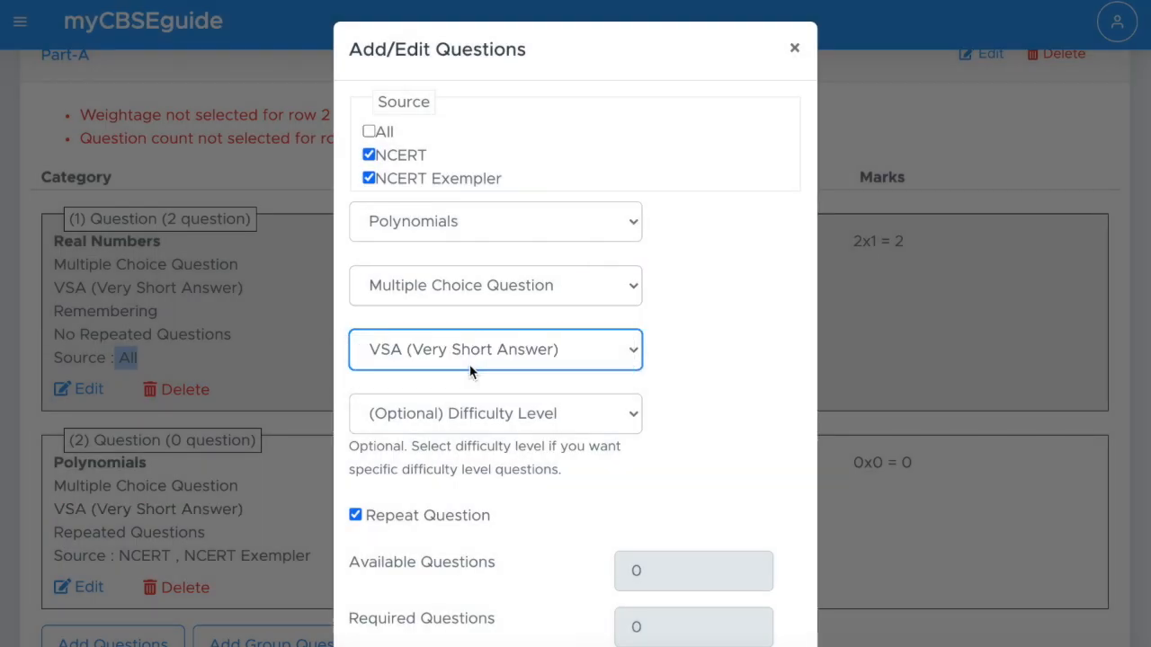
Set the Polynomials entry's required questions to 2 and accept the entry.
scroll(470, 365, down, 1)
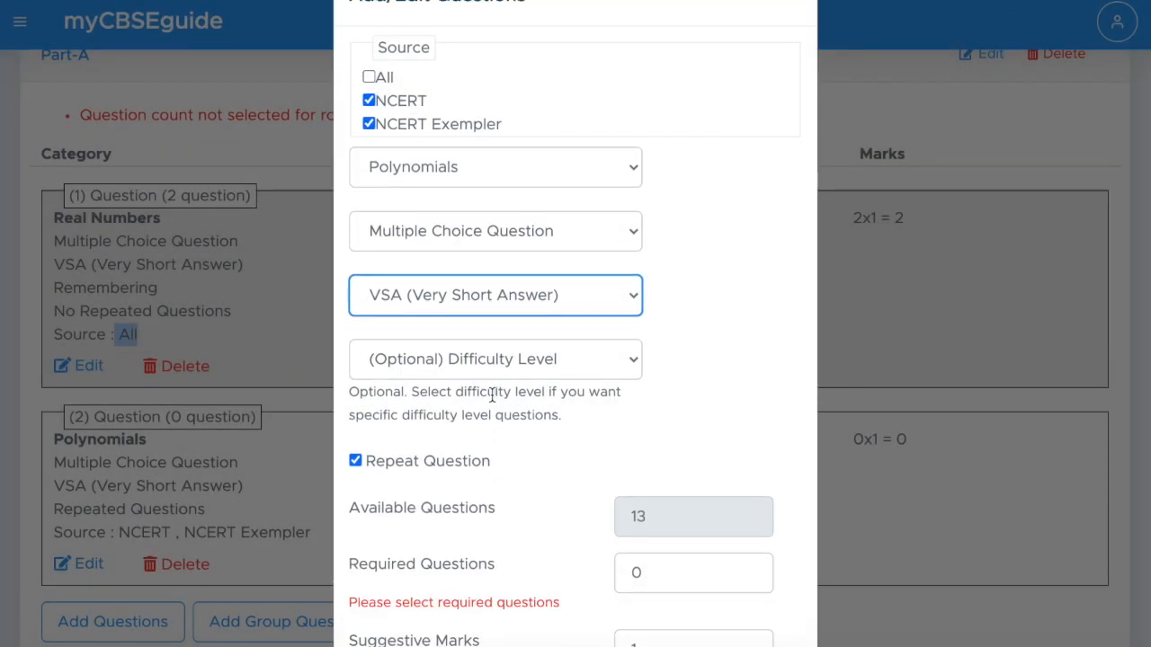
scroll(548, 387, down, 2)
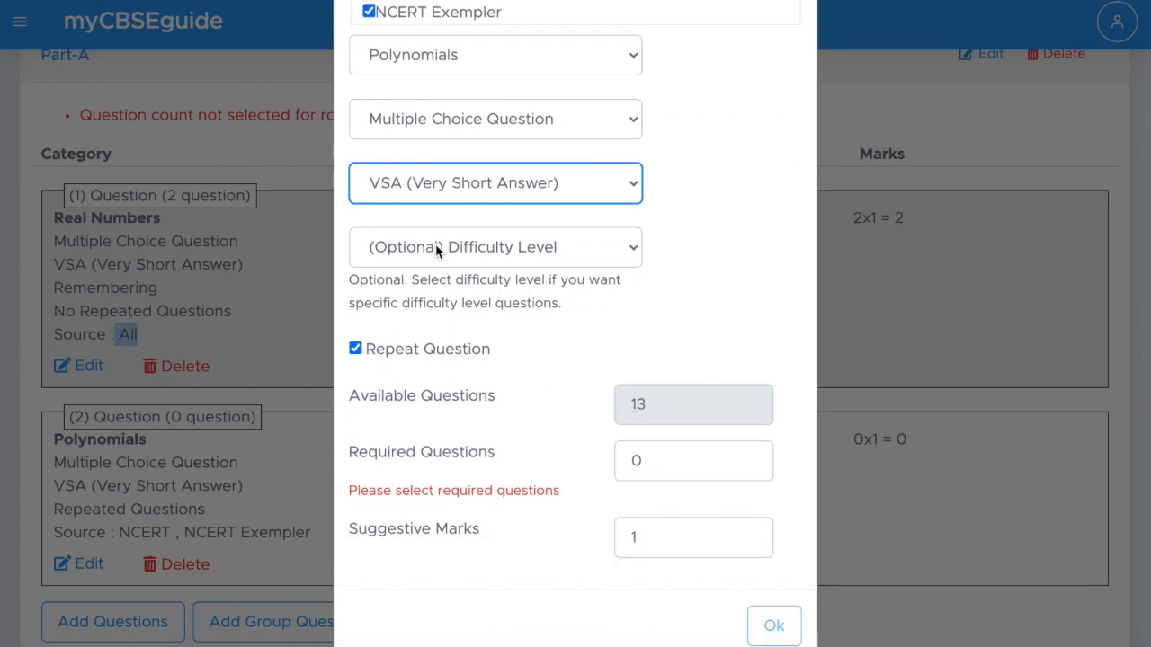
drag(654, 402, 625, 409)
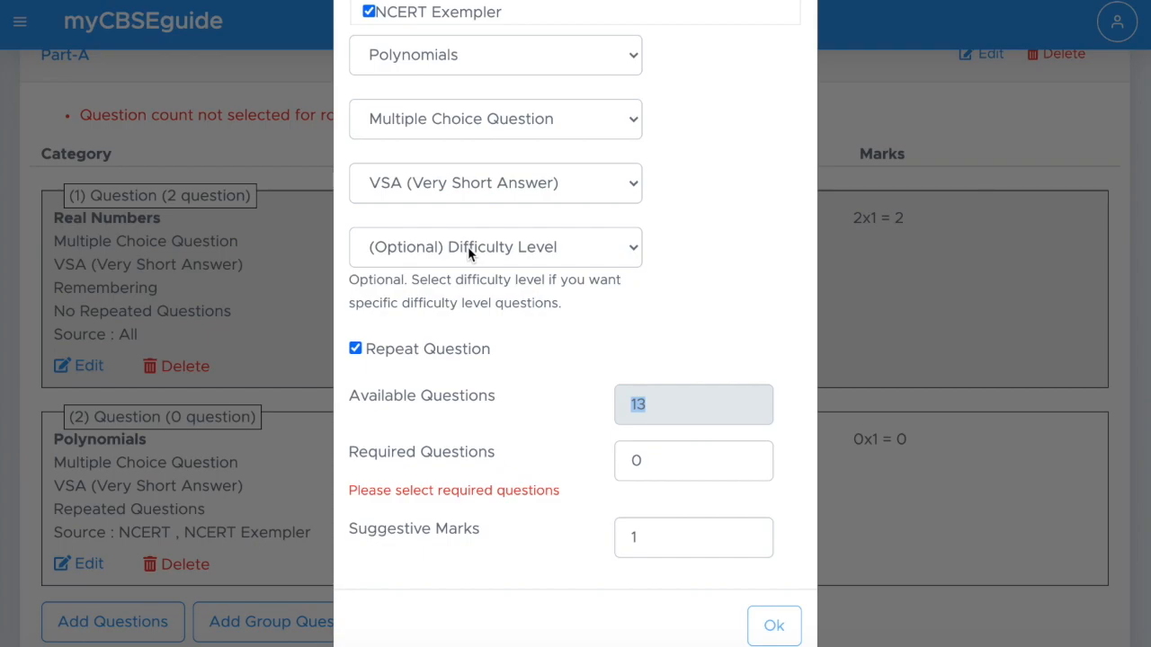
key(Tab)
text(2)
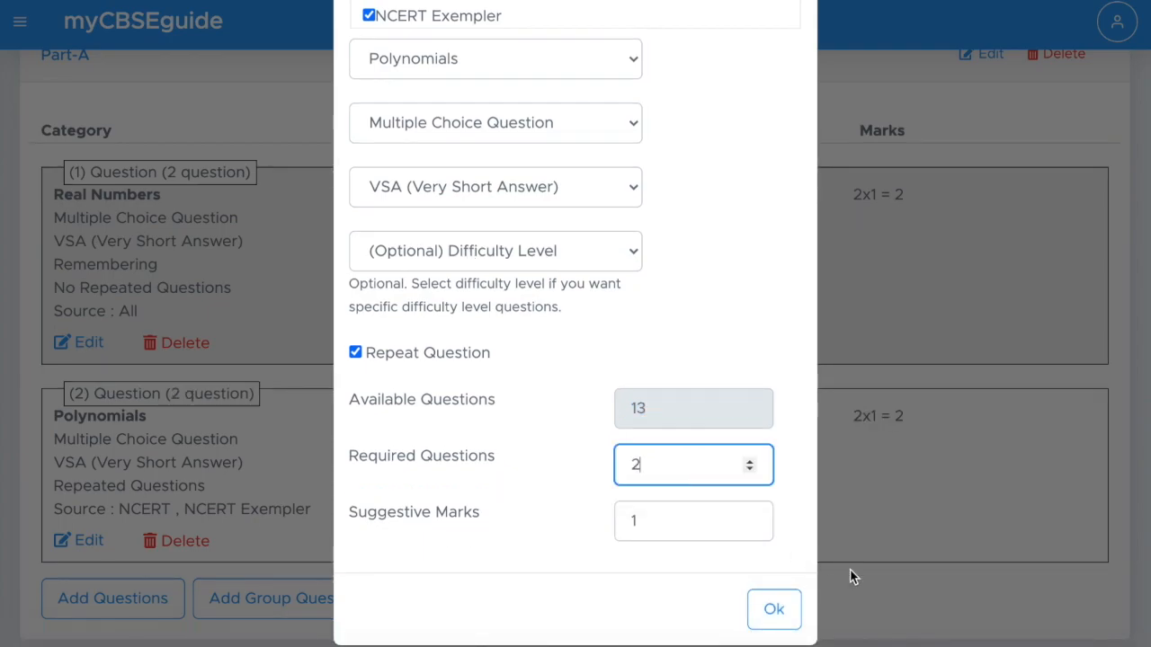
click(782, 616)
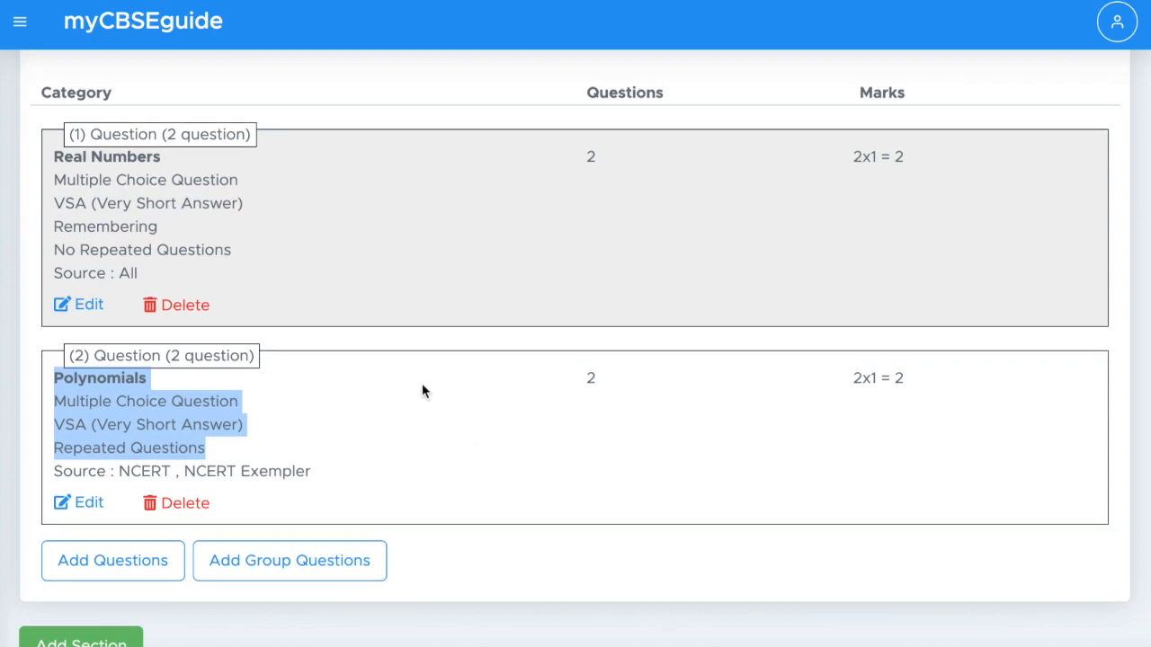
Add a third question entry to Part-A for the Arithmetic Progressions chapter.
scroll(422, 385, up, 2)
scroll(428, 386, down, 2)
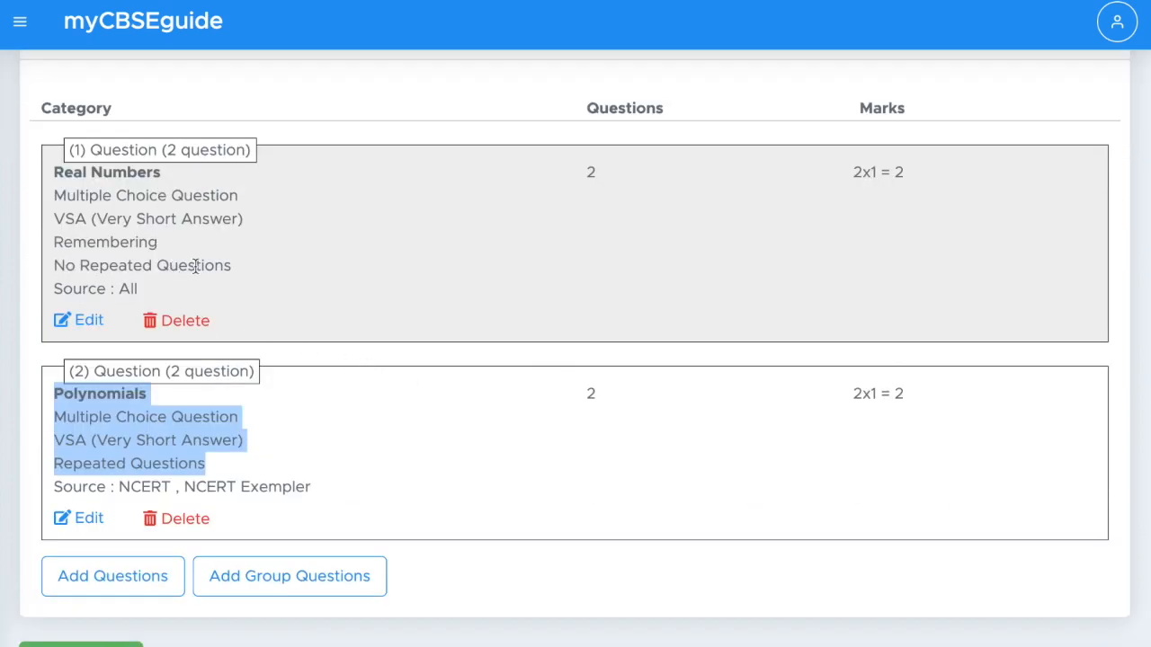
scroll(435, 316, down, 1)
scroll(435, 316, down, 1)
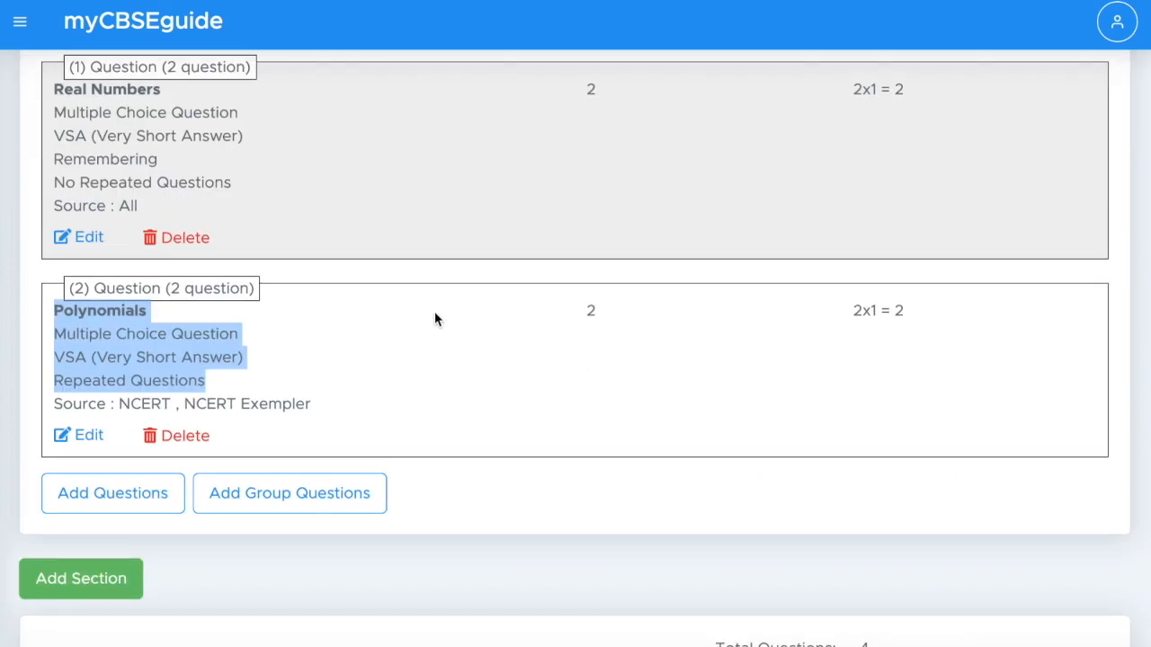
click(435, 316)
scroll(472, 283, down, 2)
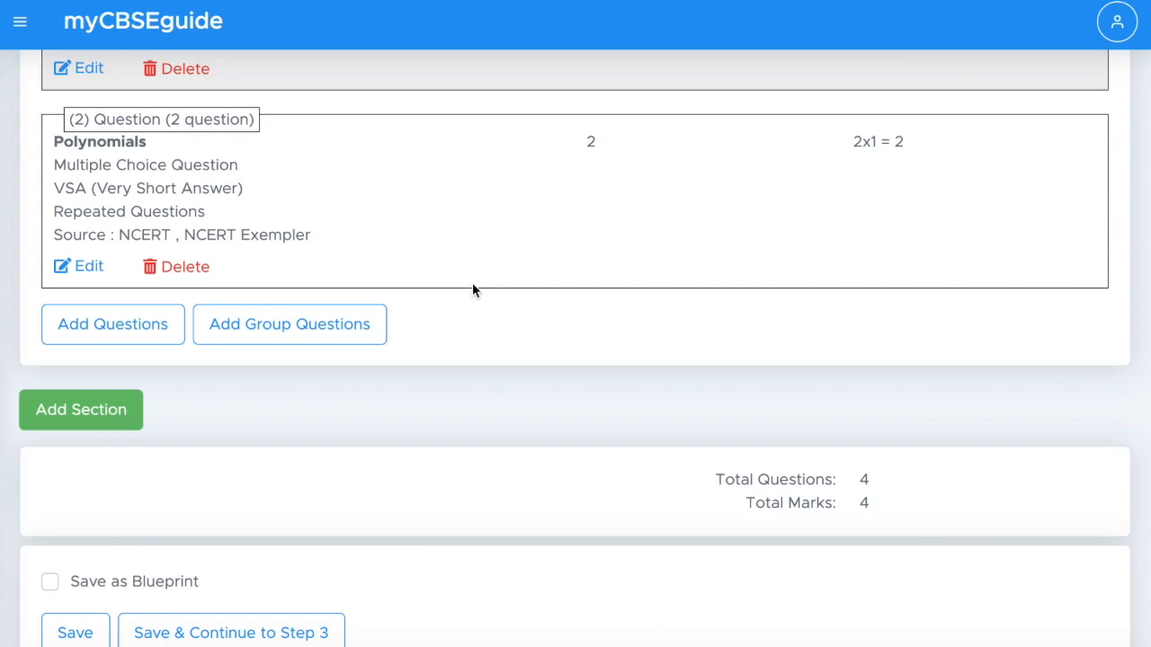
click(115, 326)
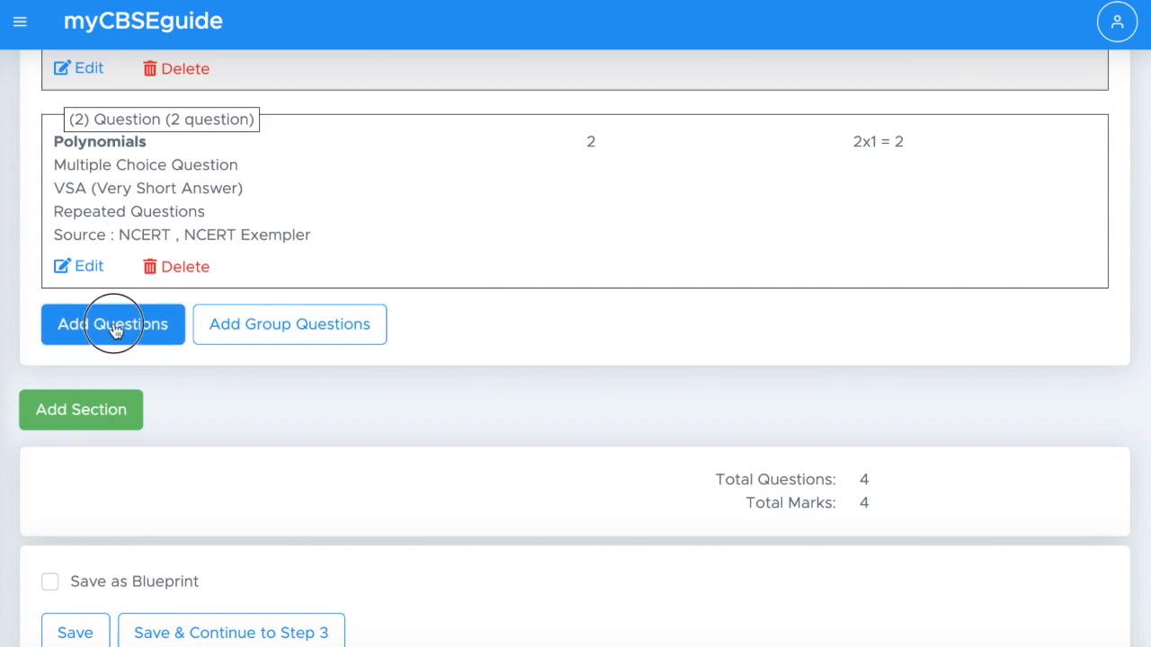
click(455, 221)
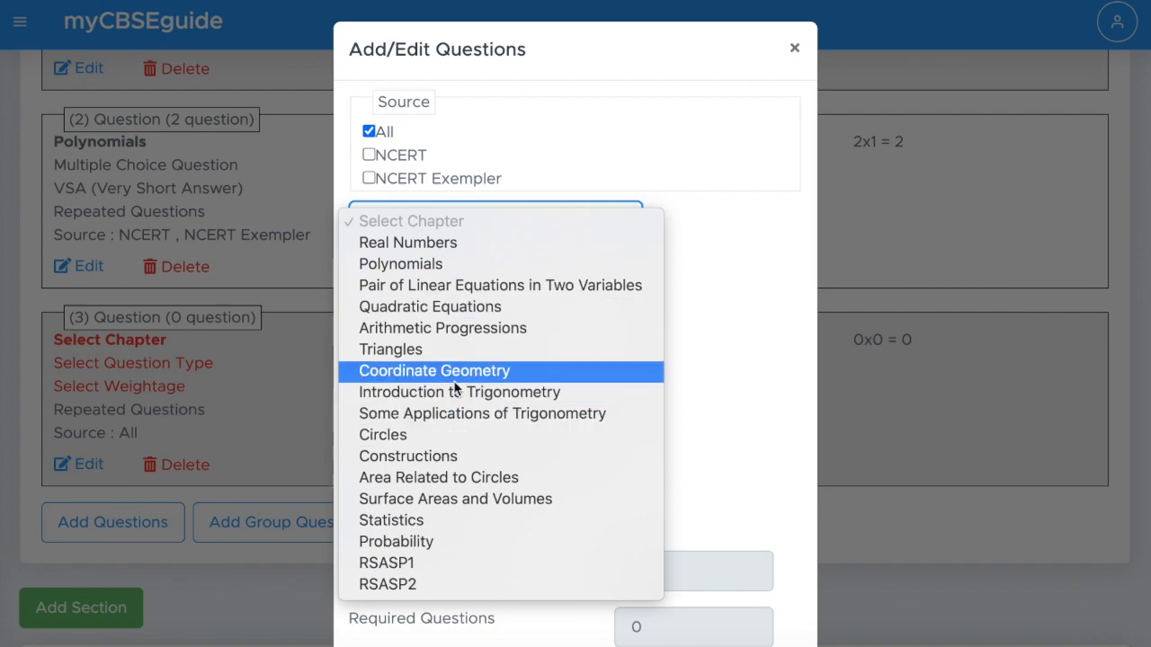
click(441, 328)
Set the Arithmetic Progressions entry's question type to Multiple Choice Question and its weightage to VSA (Very Short Answer).
click(451, 286)
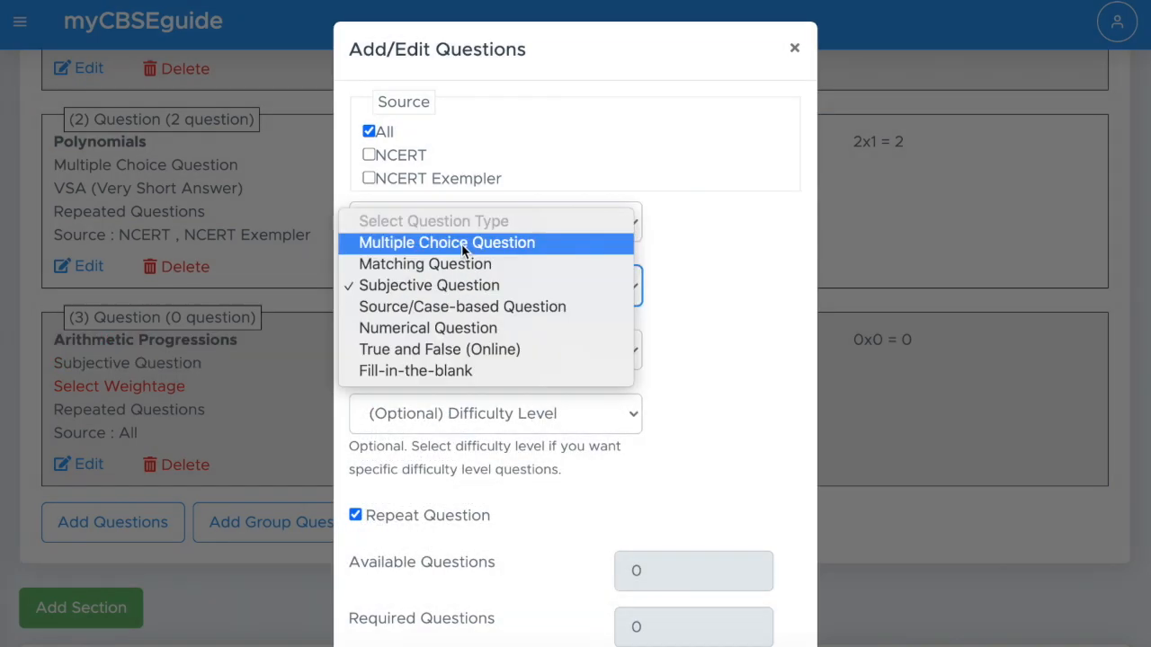
click(461, 243)
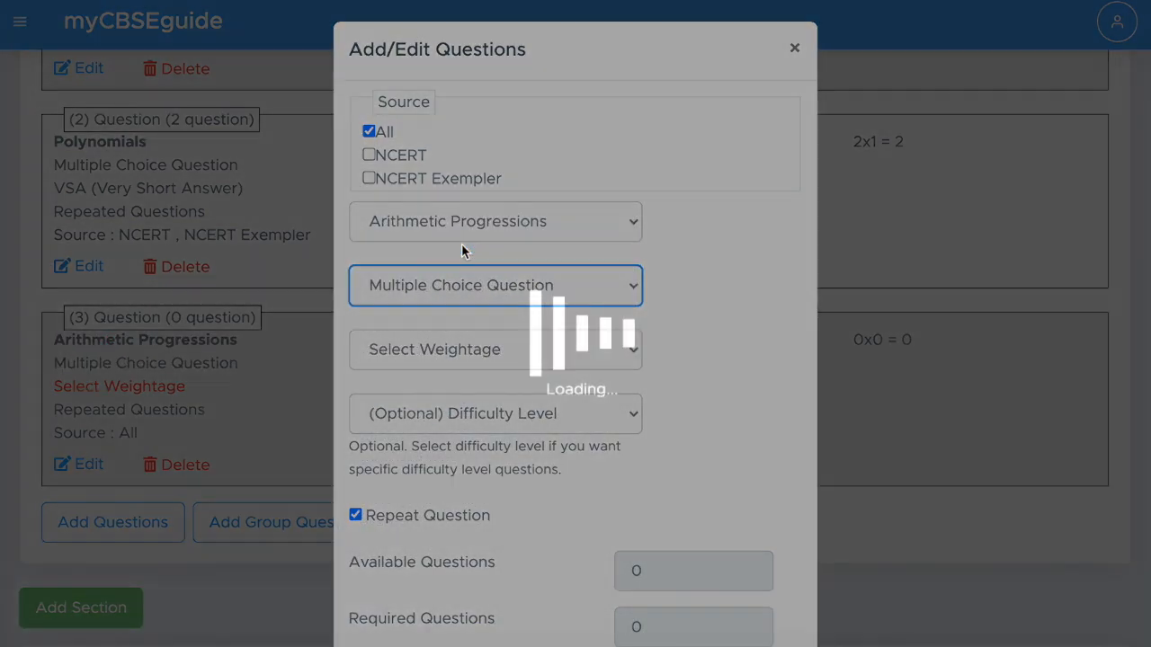
click(462, 350)
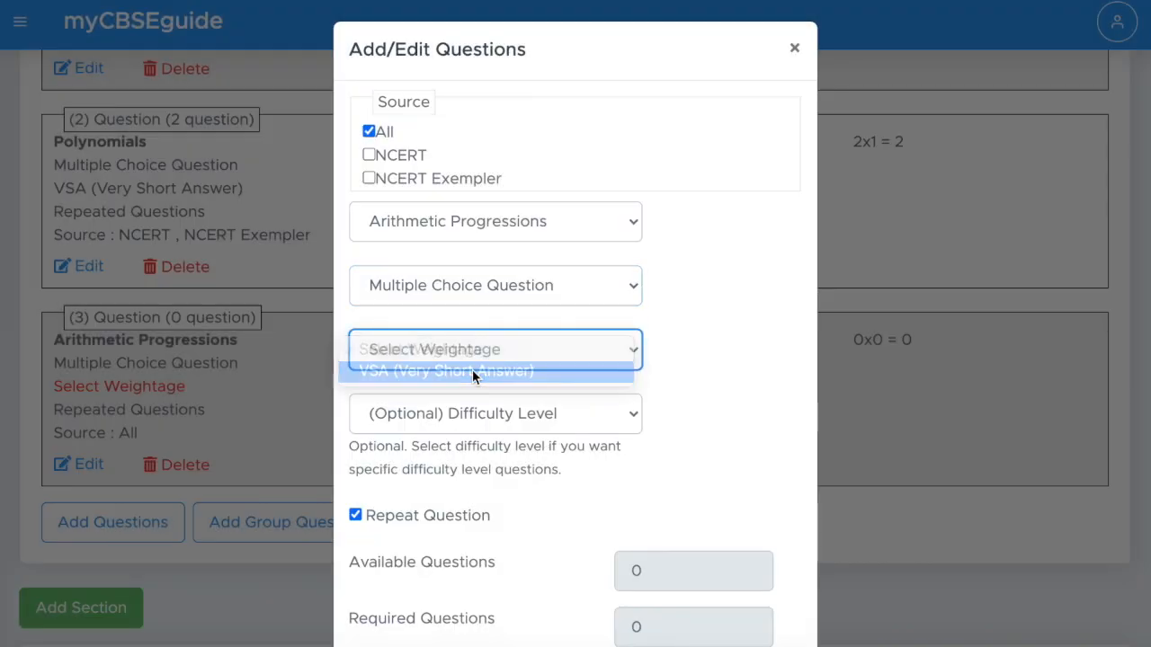
click(474, 371)
Set the Arithmetic Progressions entry's required questions to 1 and accept the entry.
scroll(525, 462, down, 2)
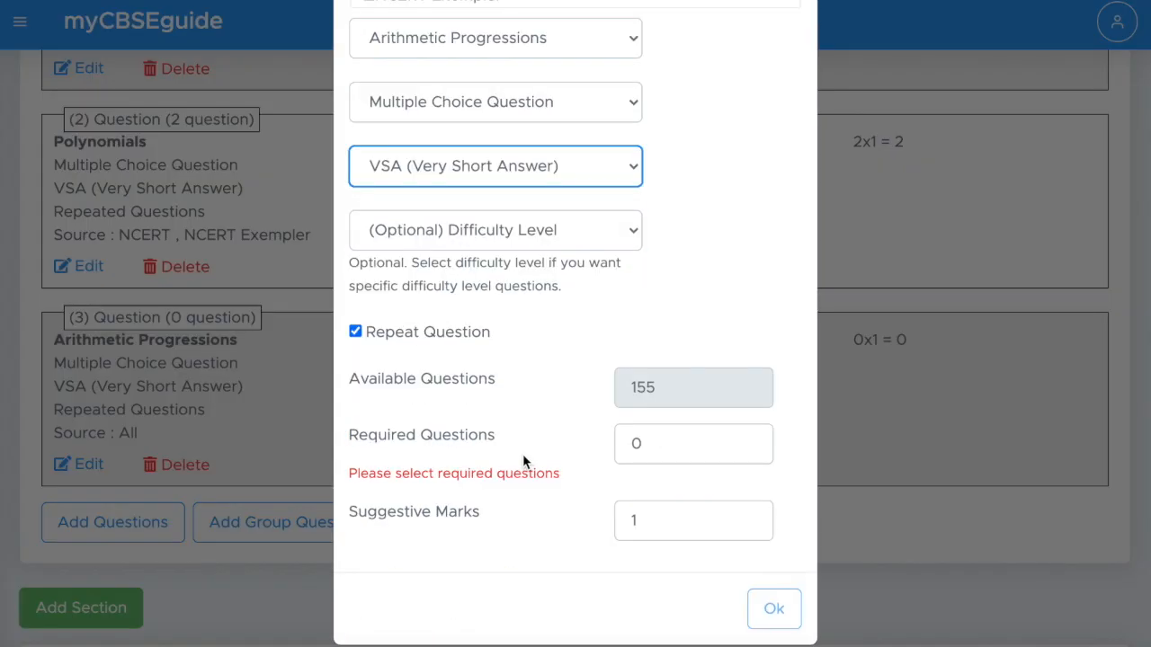
click(653, 445)
key(BackSpace)
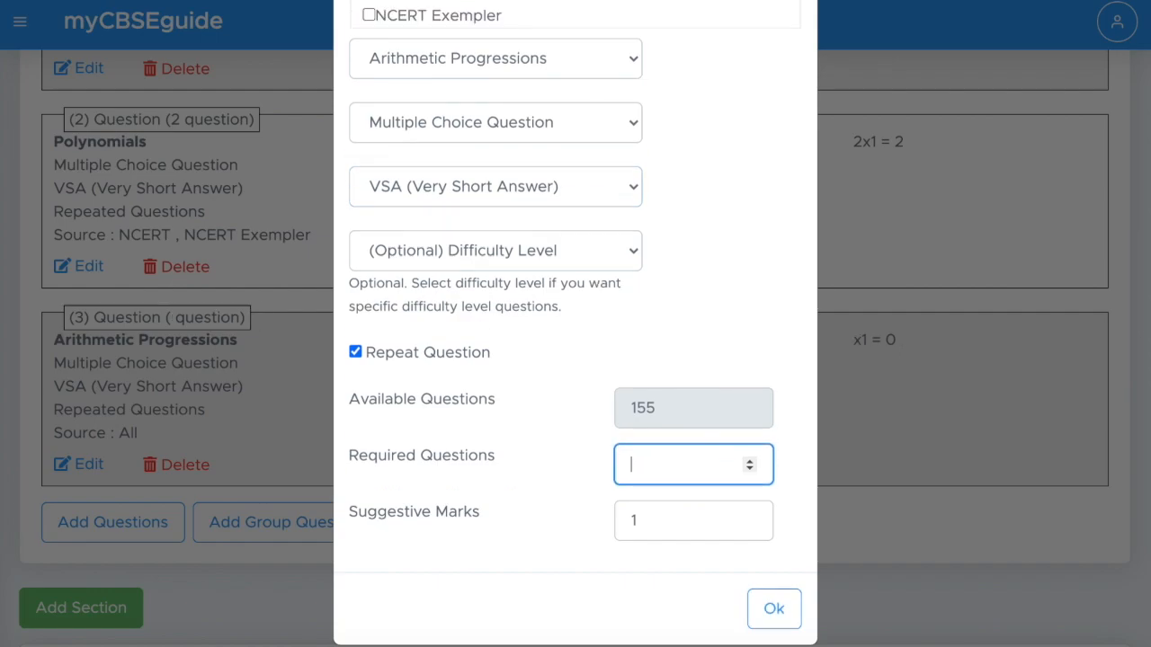
text(1)
click(566, 475)
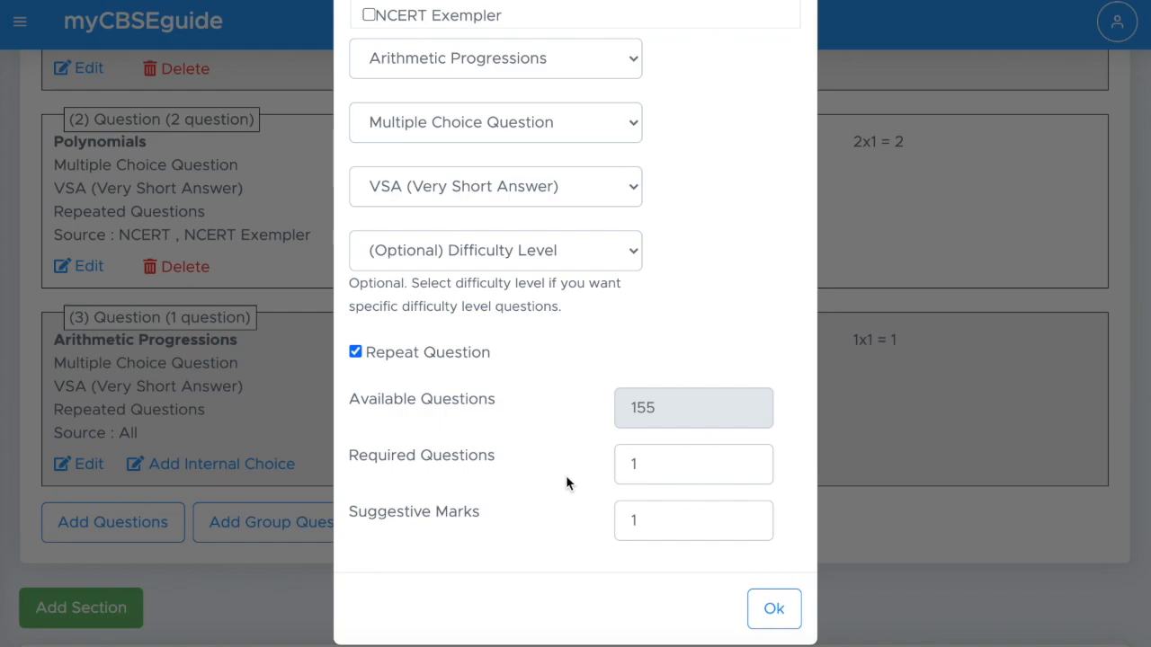
click(687, 466)
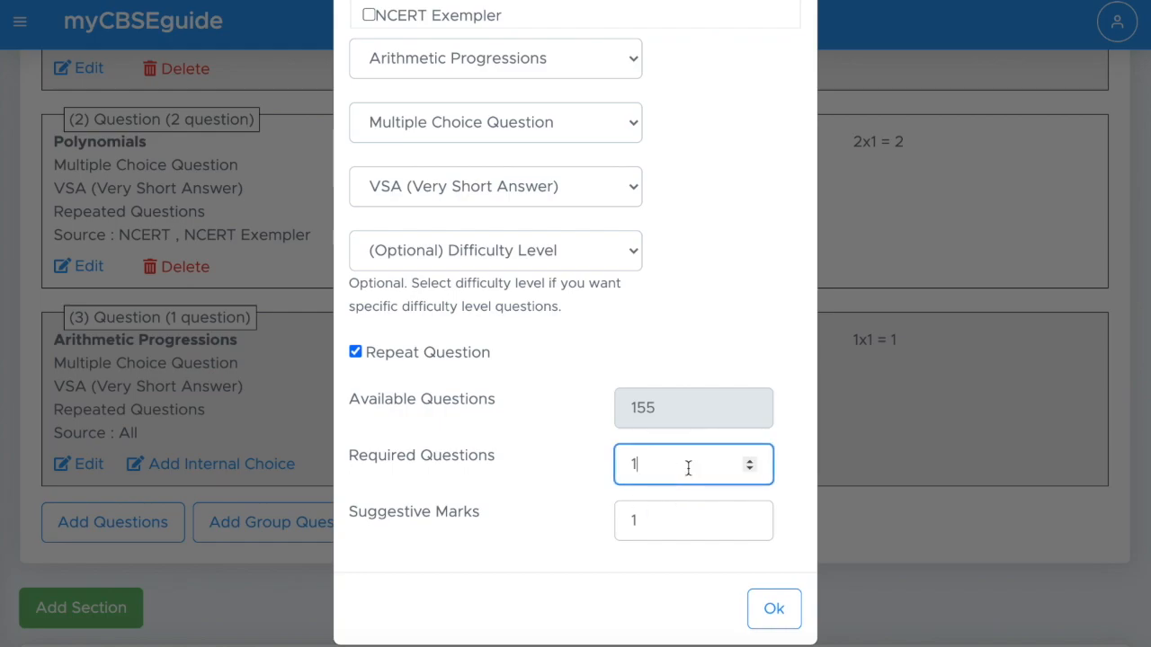
click(770, 606)
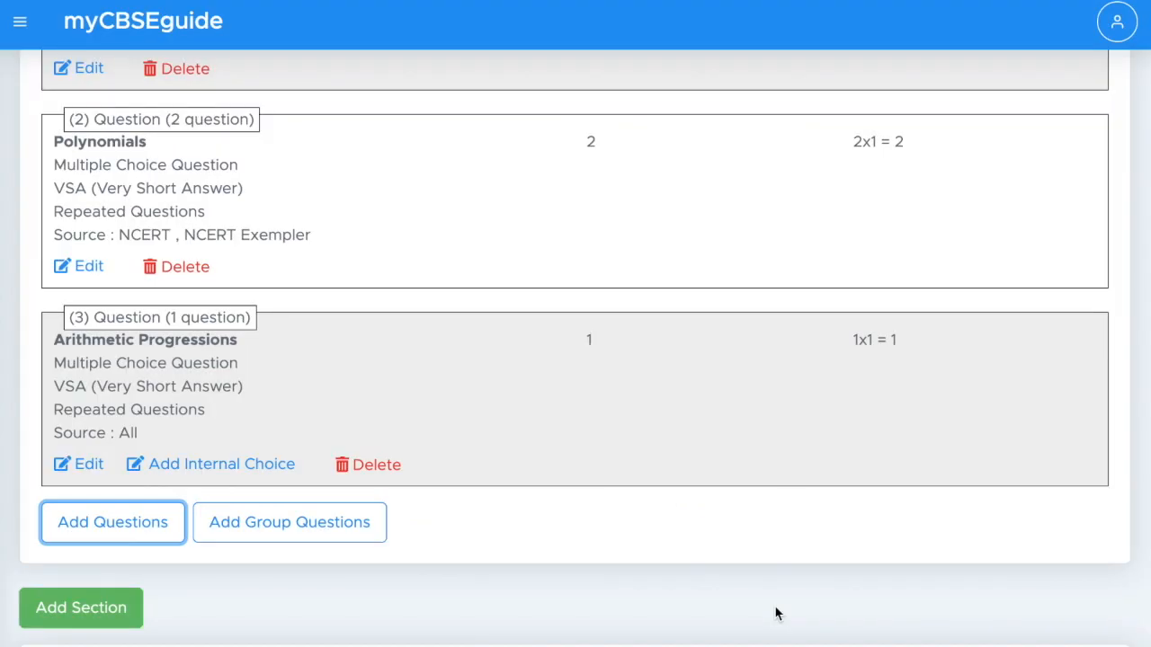
Add an internal choice to the Arithmetic Progressions entry with the same chapter, Multiple Choice Question type and VSA (Very Short Answer) weightage.
scroll(238, 418, down, 1)
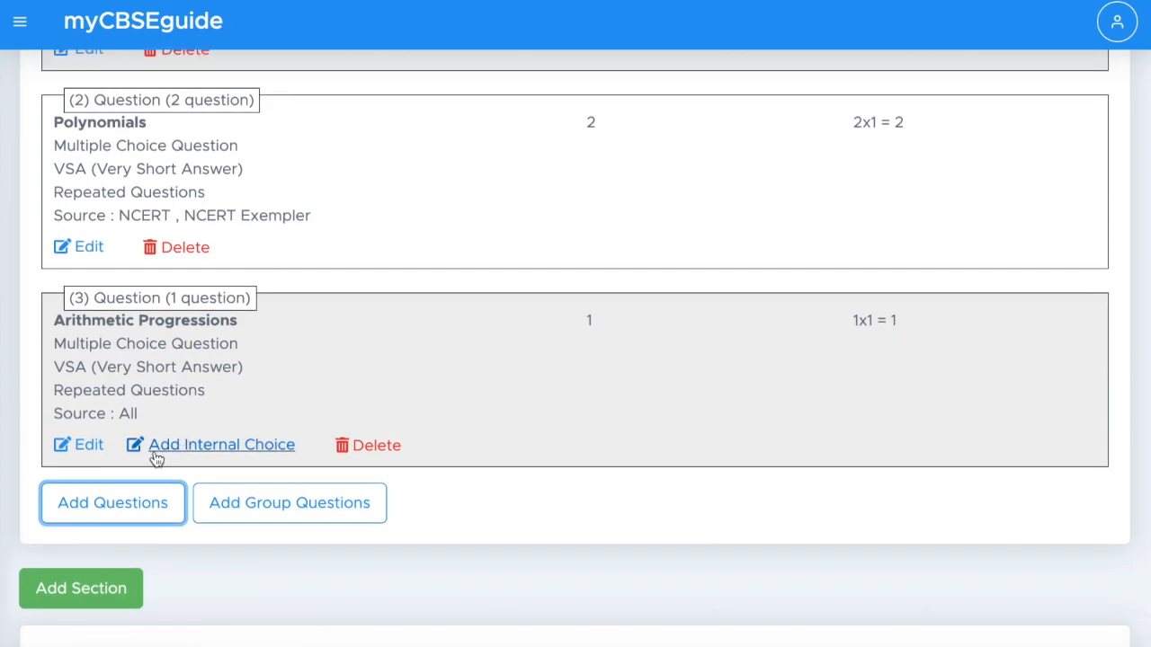
drag(298, 447, 149, 444)
click(205, 450)
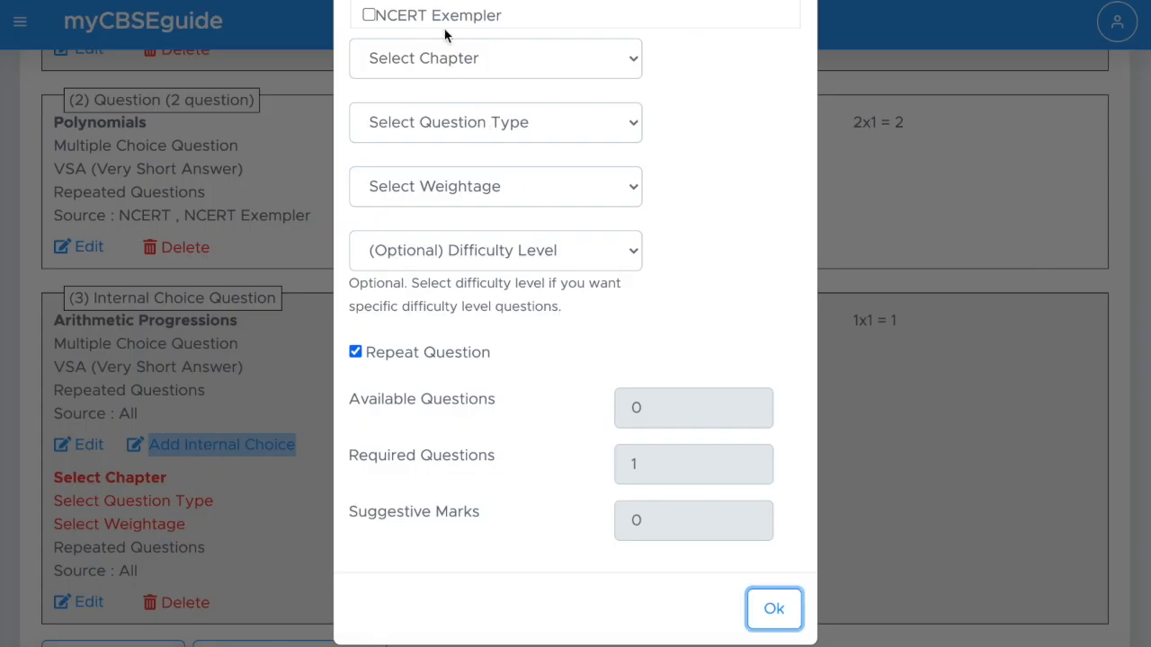
click(455, 45)
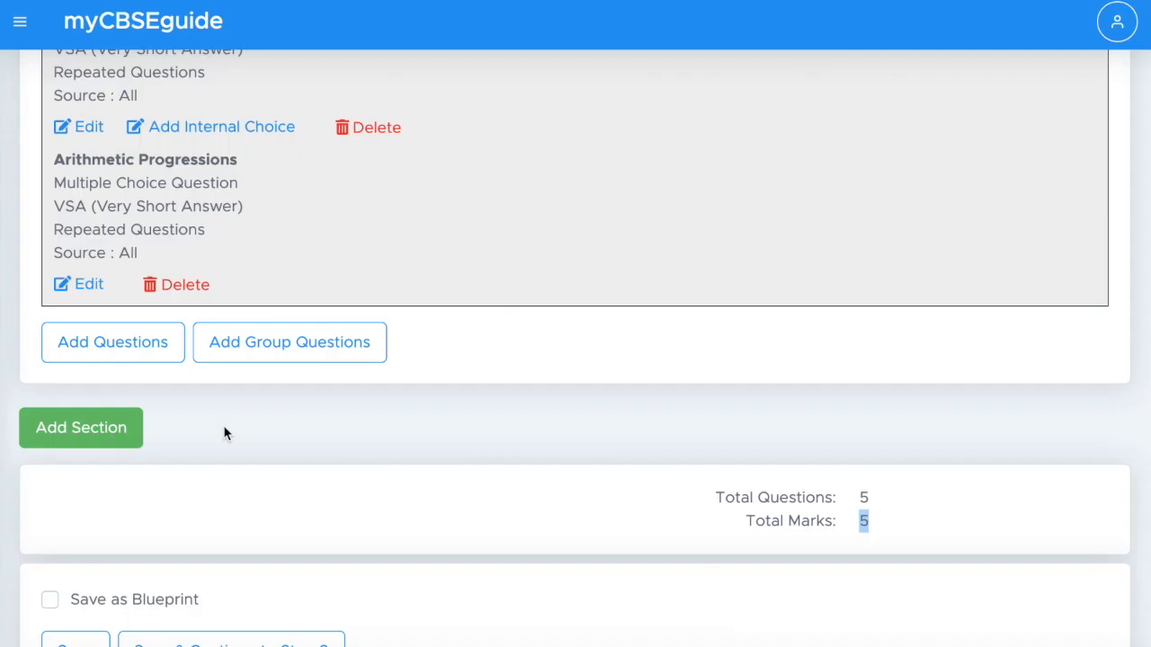
Add a new section to the question paper below Part-A.
click(72, 436)
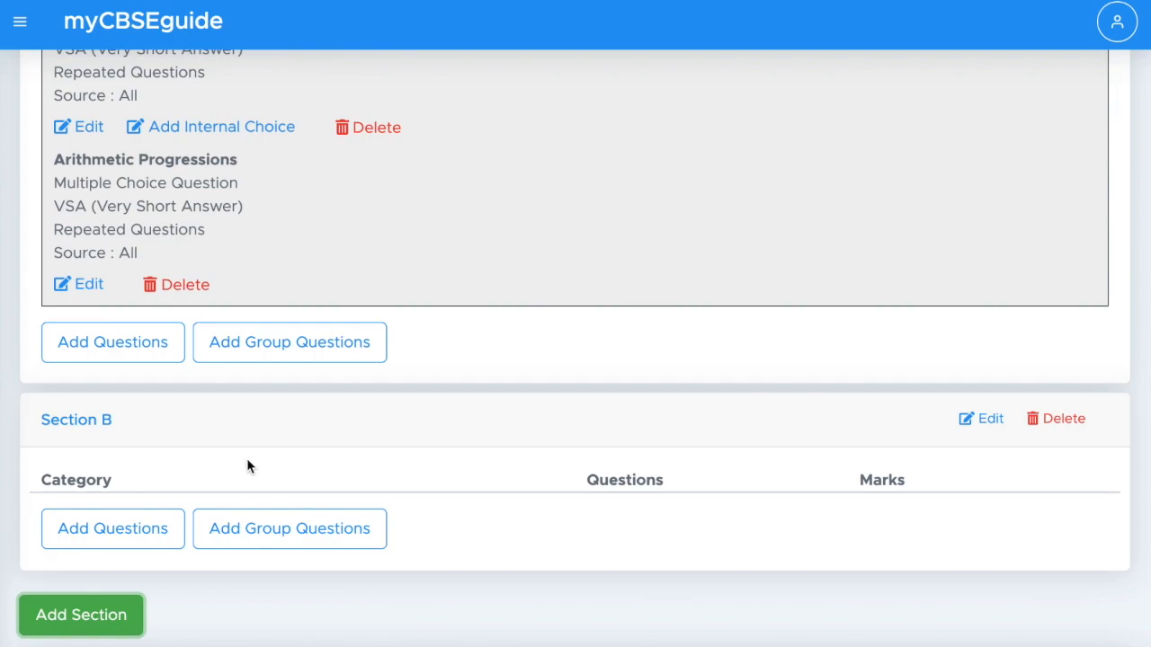
Rename the new Section B of the blueprint as Part-B.
scroll(202, 485, down, 2)
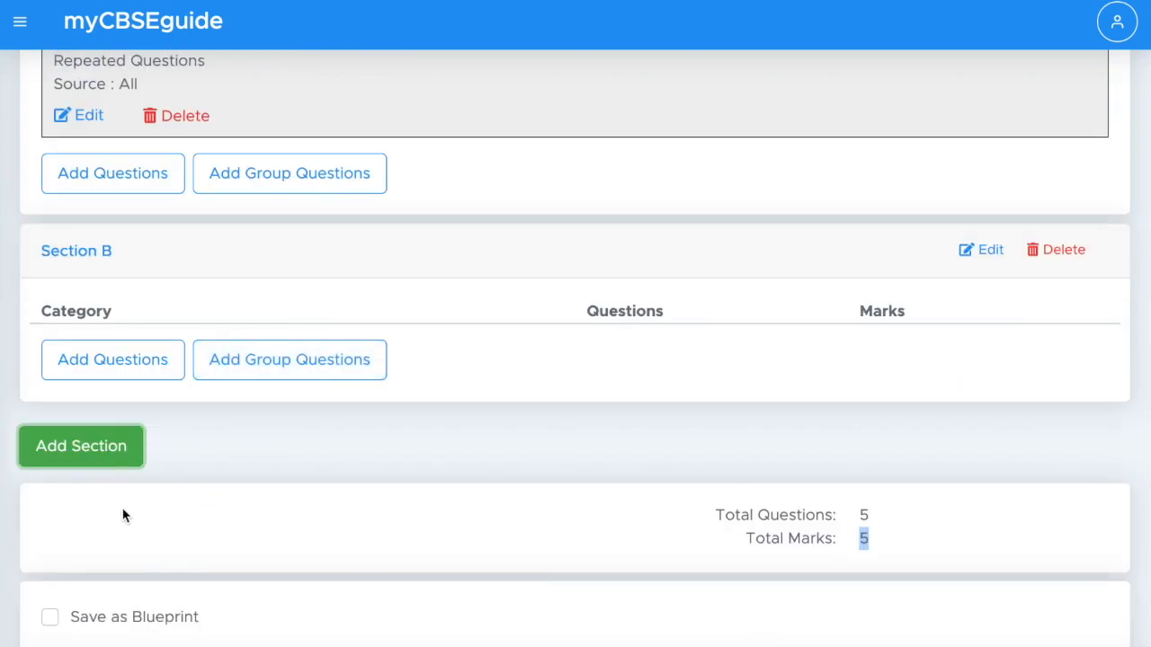
scroll(355, 378, up, 7)
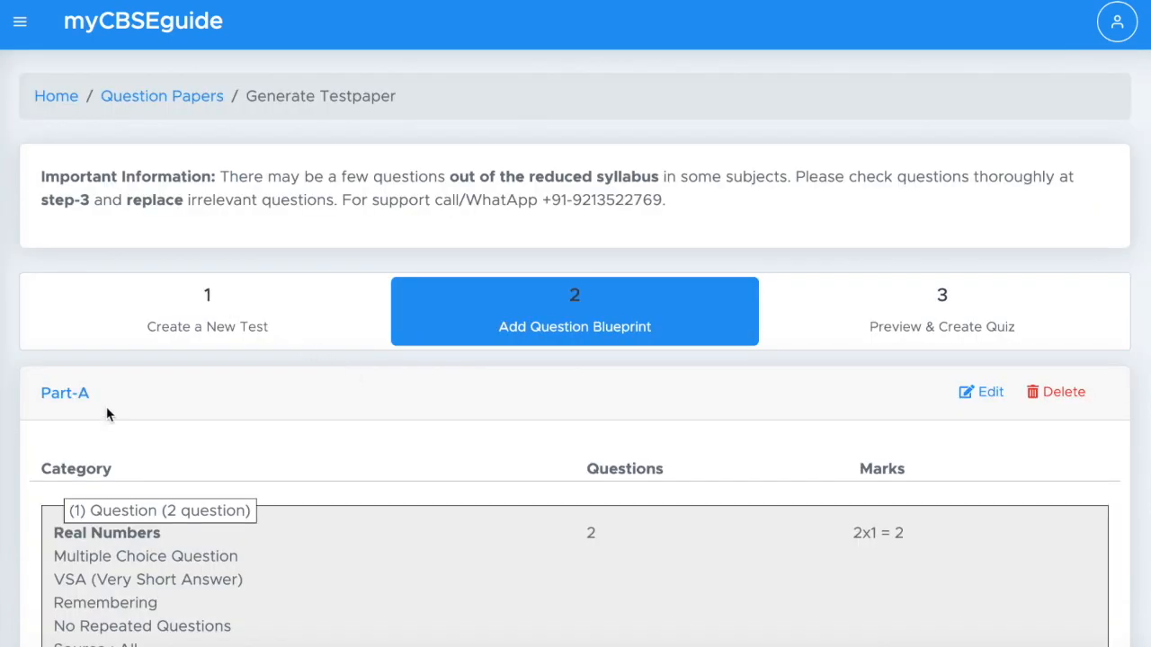
scroll(238, 403, down, 4)
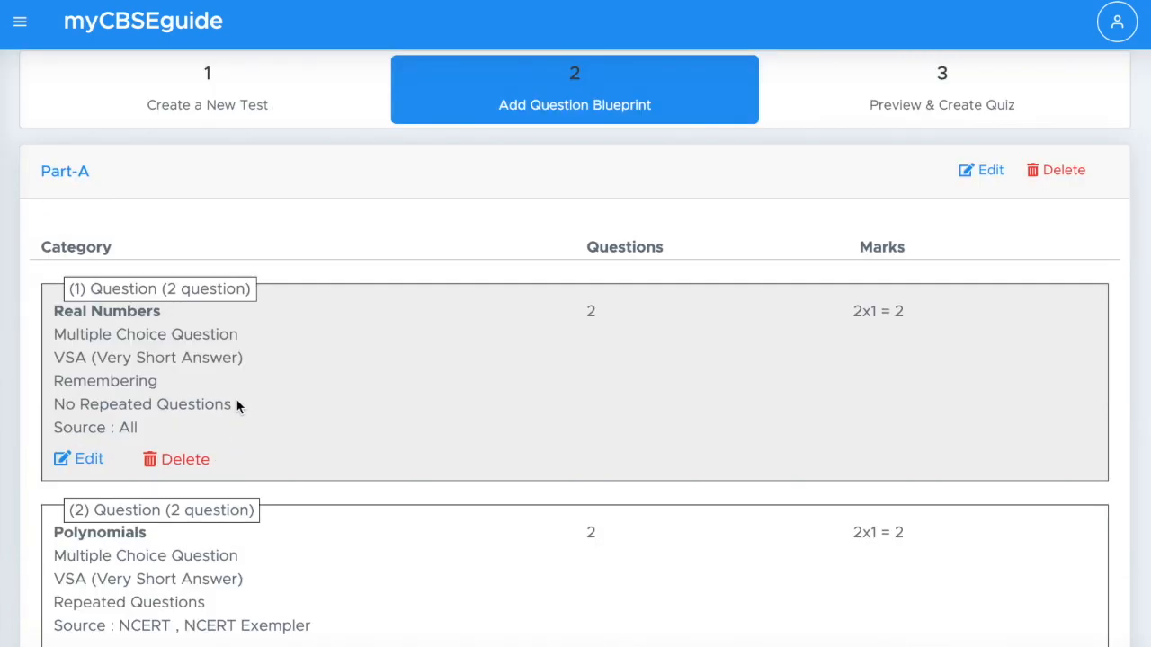
scroll(238, 403, down, 8)
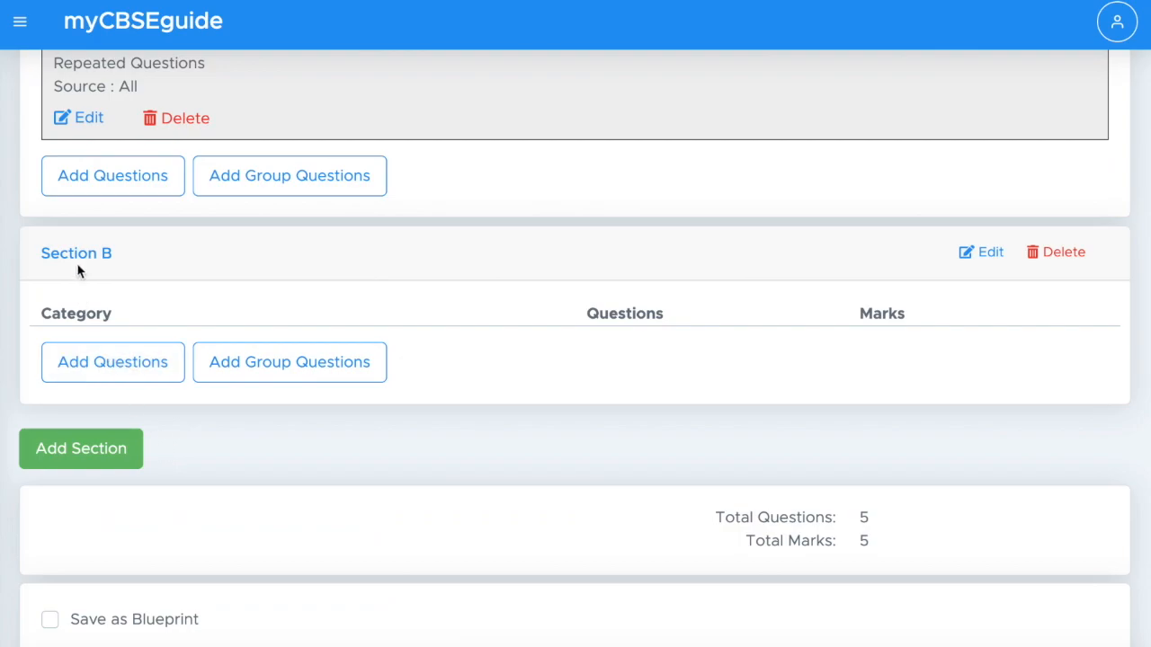
drag(54, 256, 119, 253)
click(989, 253)
click(627, 177)
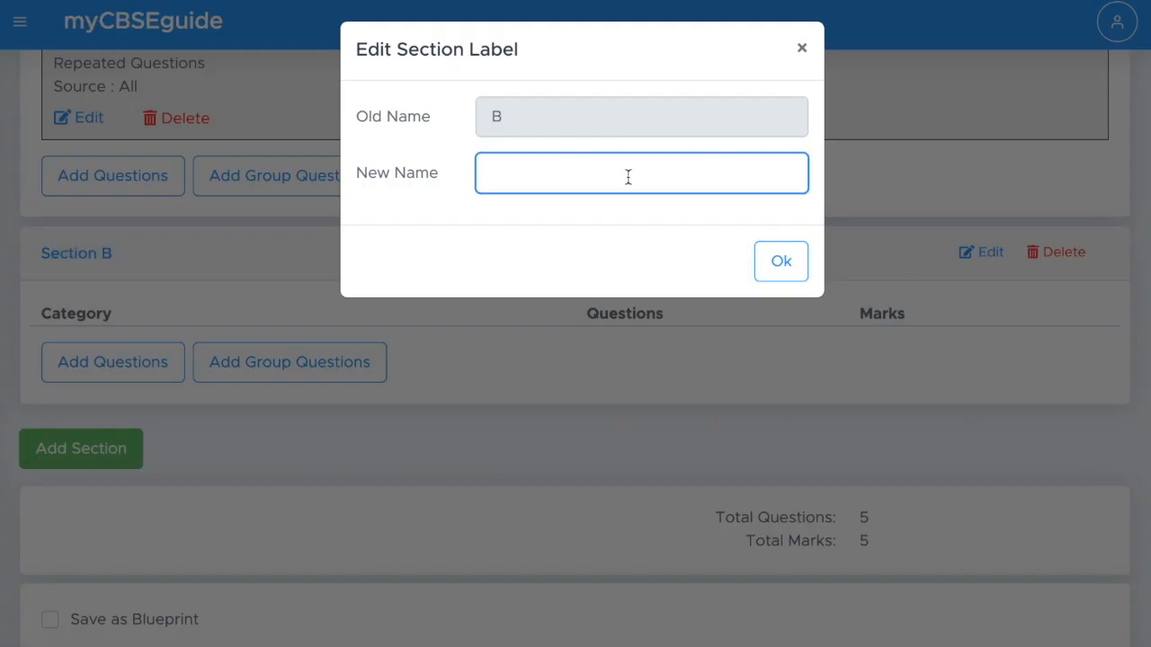
text(Part-B)
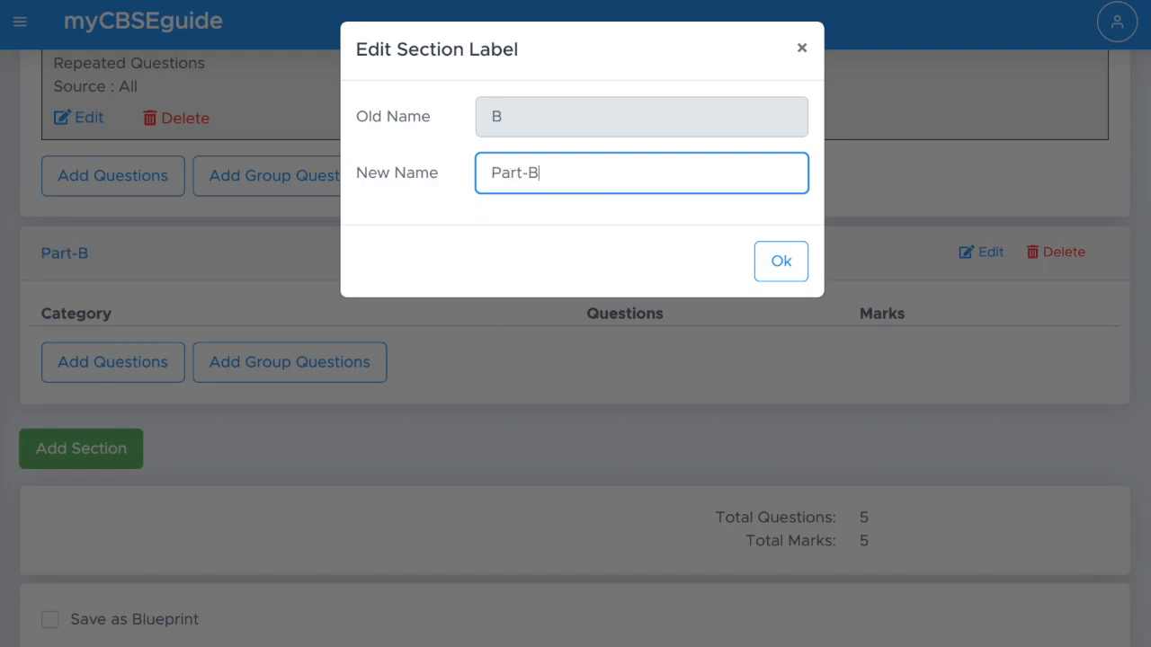
click(787, 265)
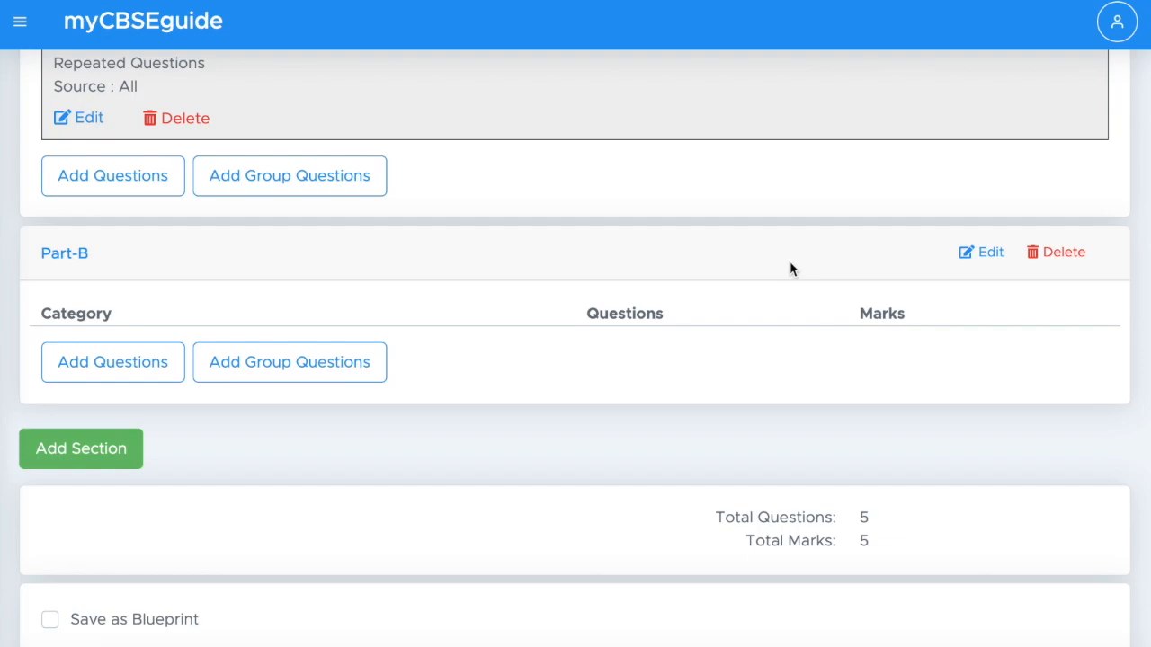
Add a question entry to Part-B with chapter Quadratic Equations, type Subjective Question and weightage VSA (Very Short Answer).
scroll(364, 355, up, 10)
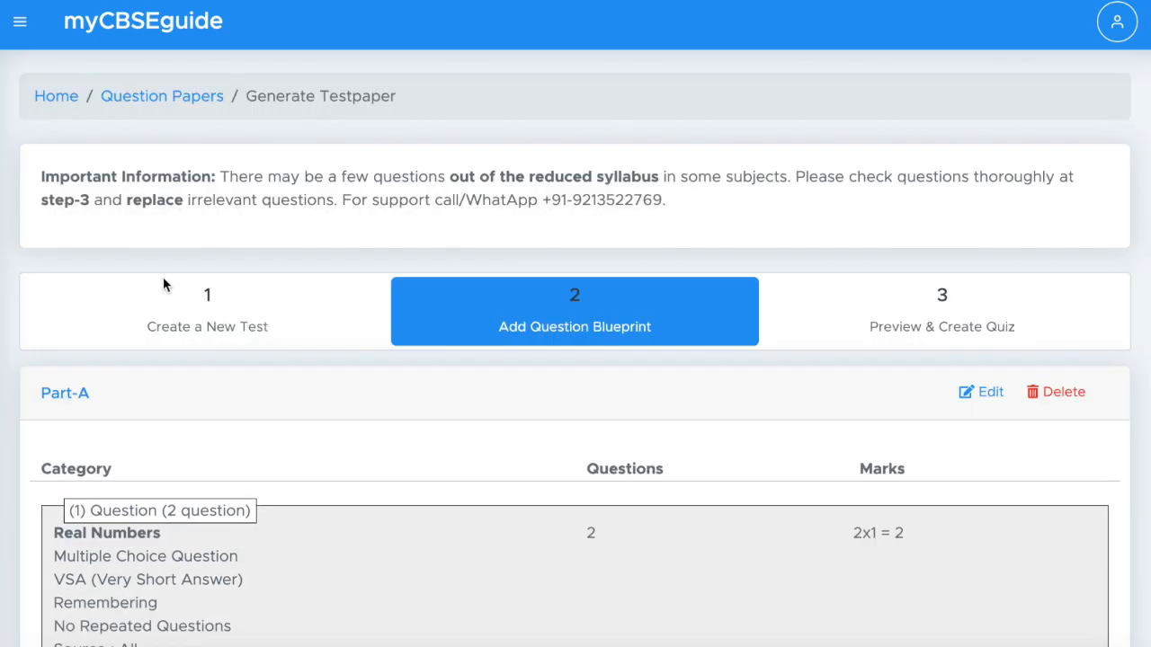
scroll(288, 350, down, 8)
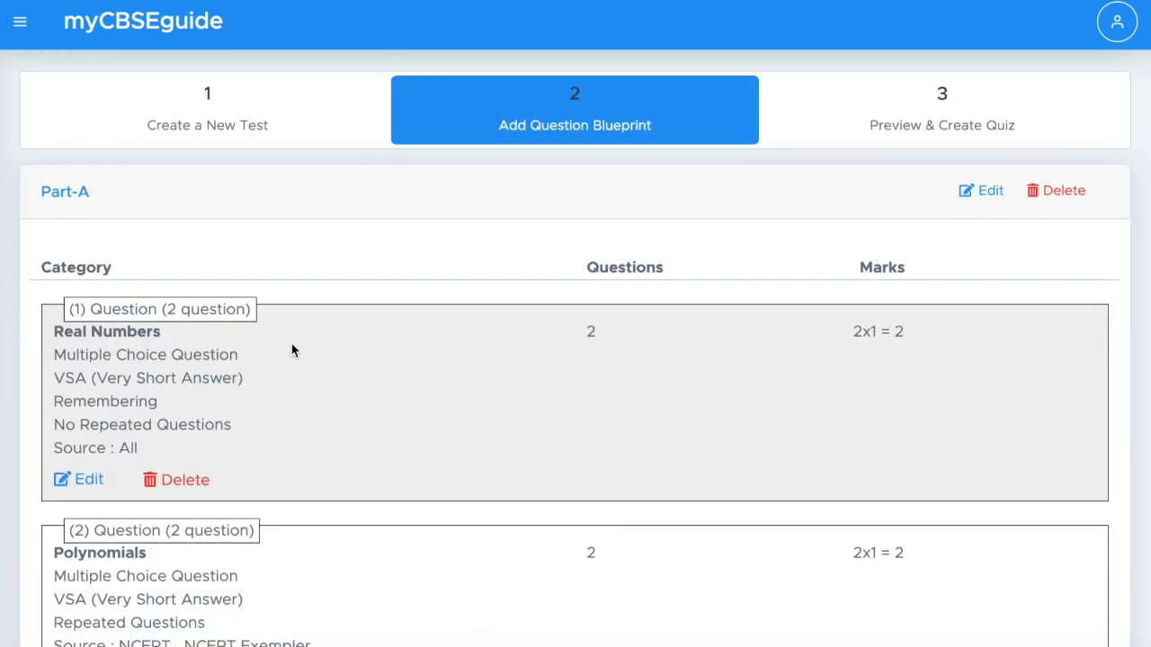
scroll(385, 351, down, 5)
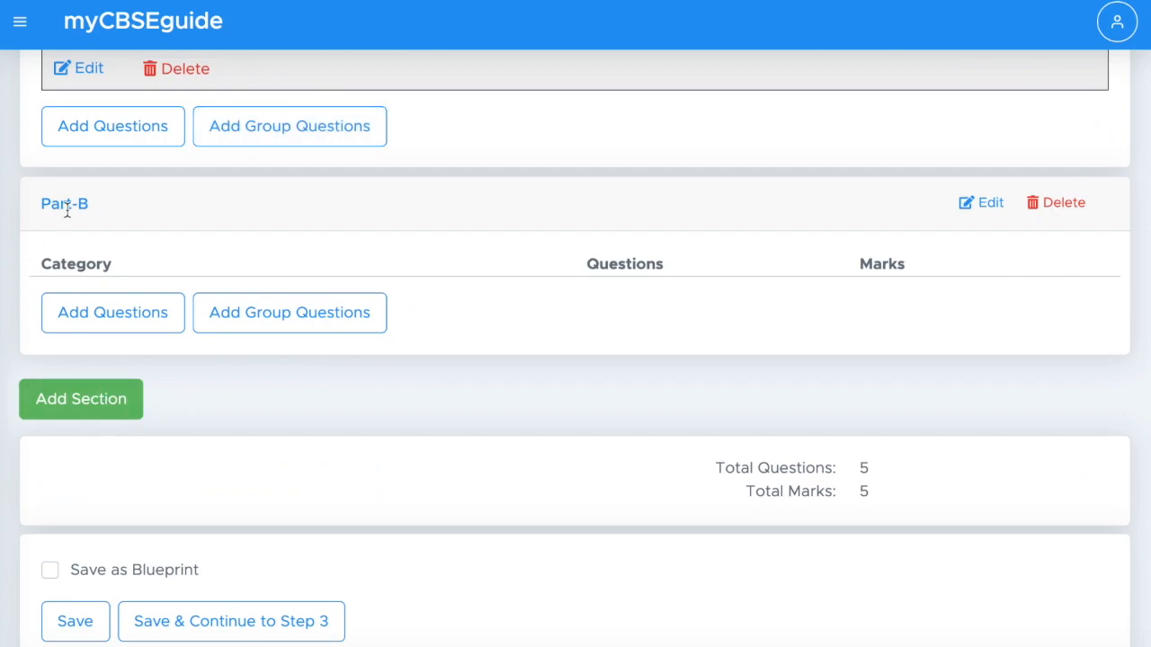
click(112, 313)
click(432, 232)
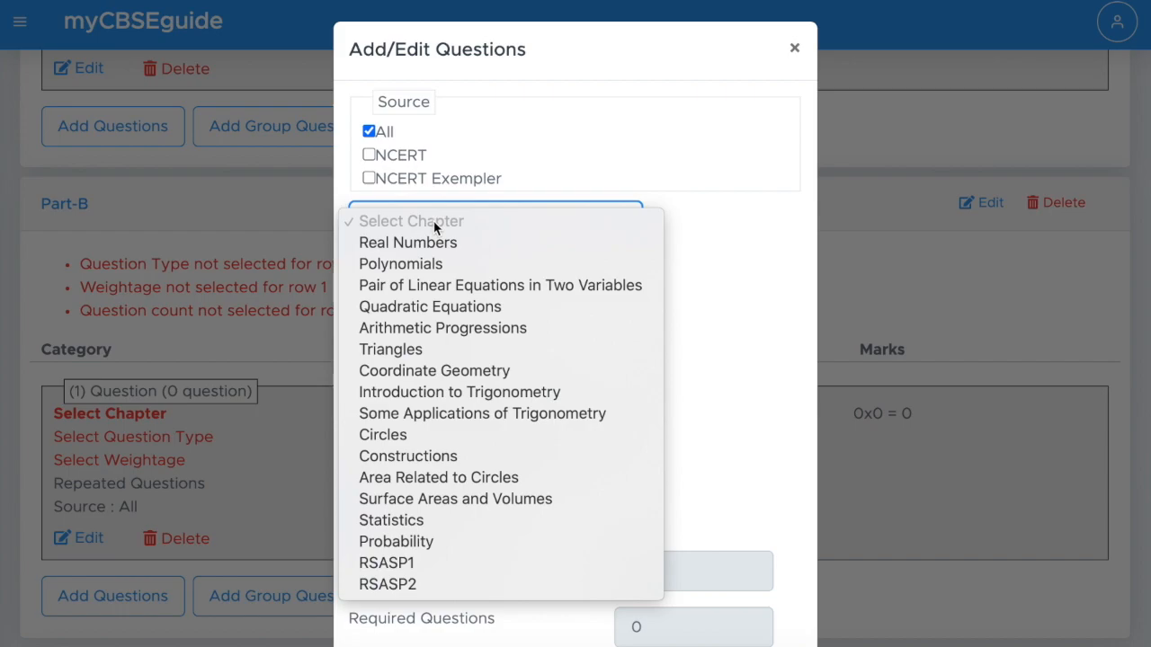
click(441, 308)
click(439, 288)
click(434, 349)
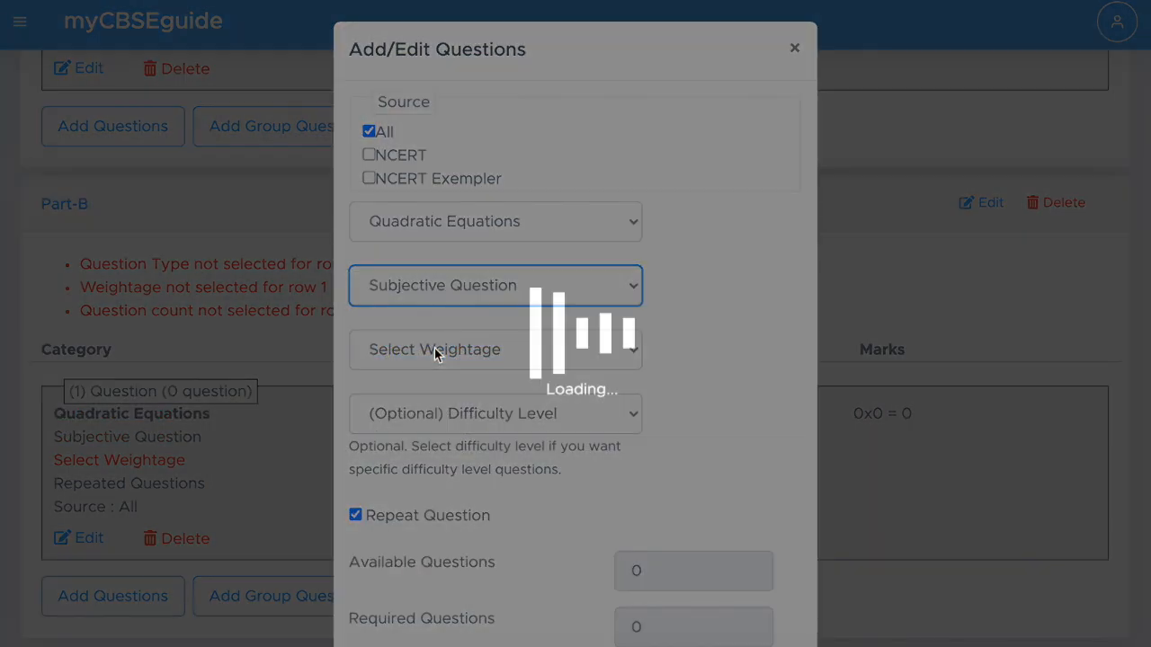
click(431, 352)
click(430, 373)
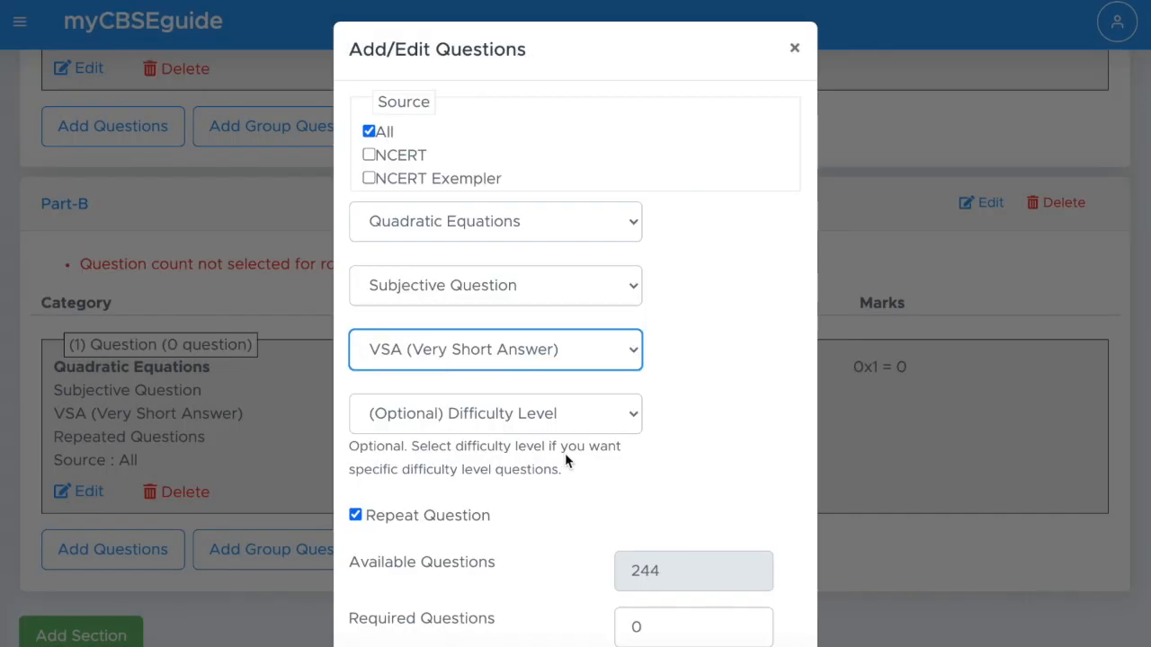
Set the required questions of Part-B's Quadratic Equations entry to 4 and accept the entry.
scroll(564, 462, down, 2)
click(649, 449)
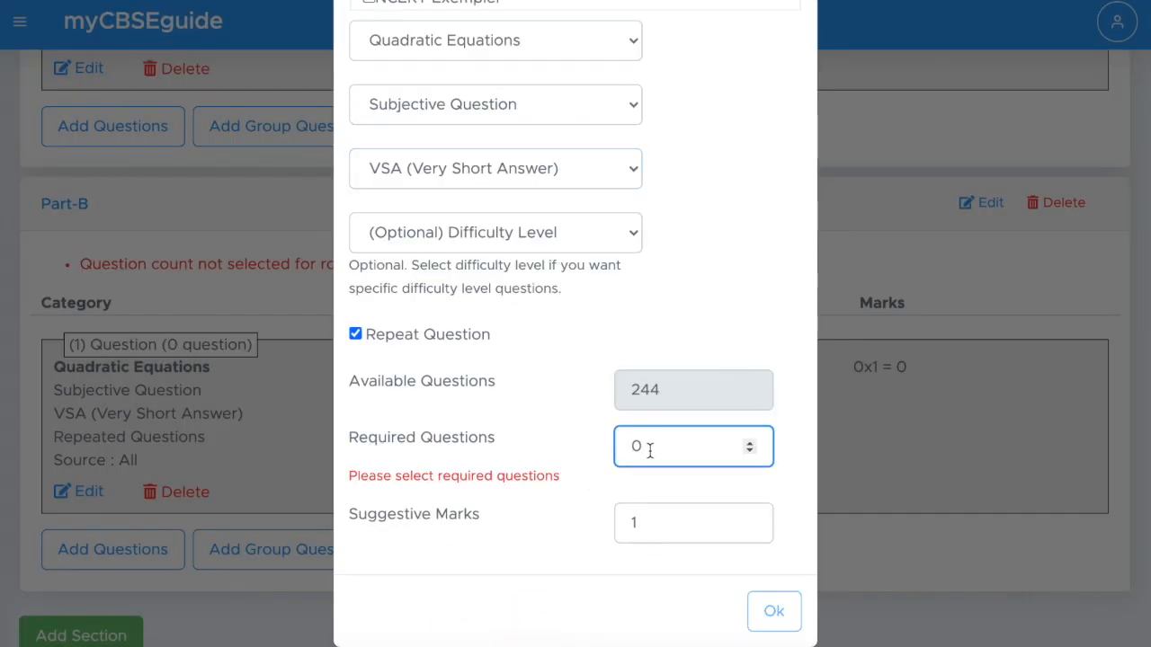
key(BackSpace)
text(4)
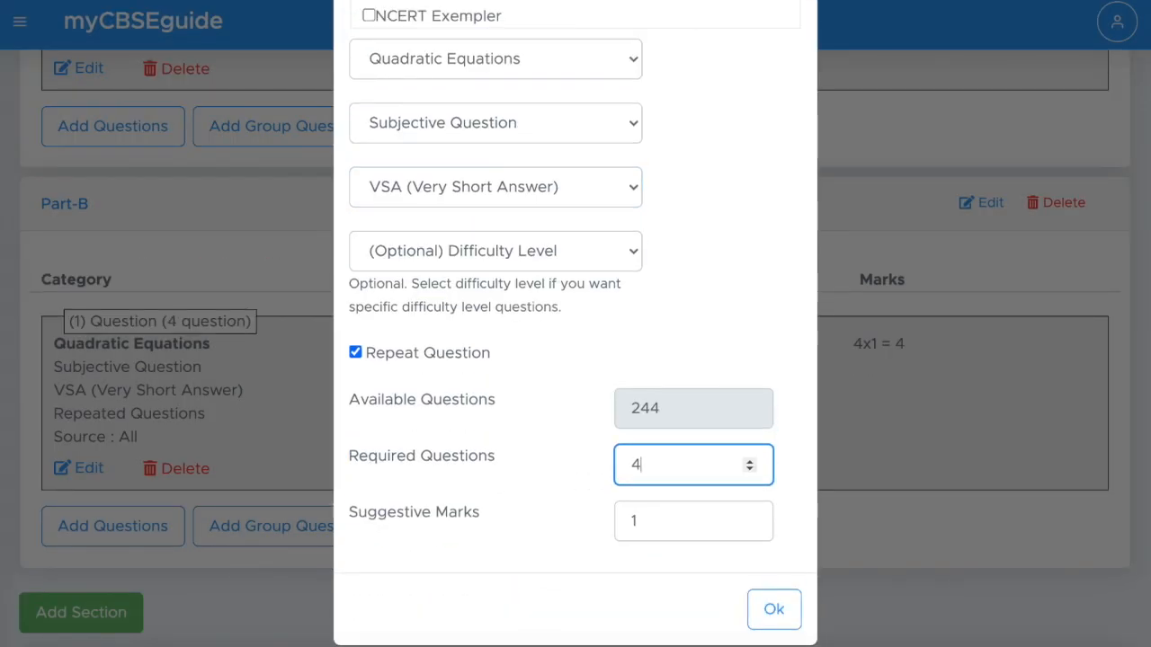
click(778, 611)
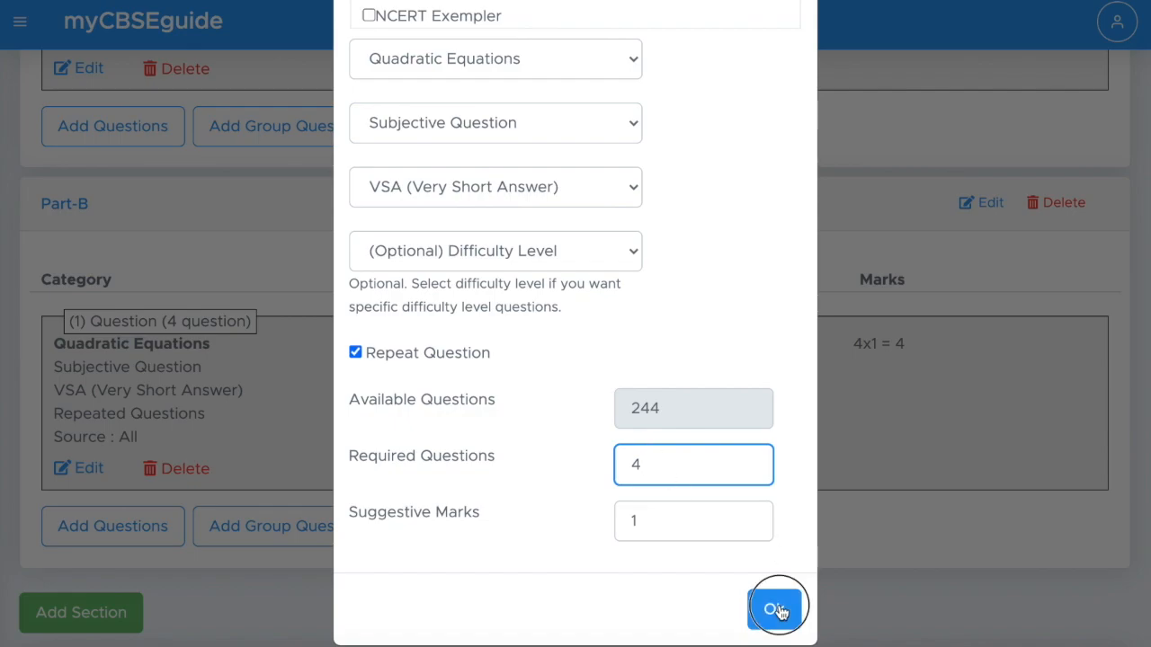
Add a group question to Part-B using the fill-in-the-blanks example text, shortened to "Fill in the blanks with suitable words:".
scroll(419, 367, down, 1)
scroll(388, 382, down, 1)
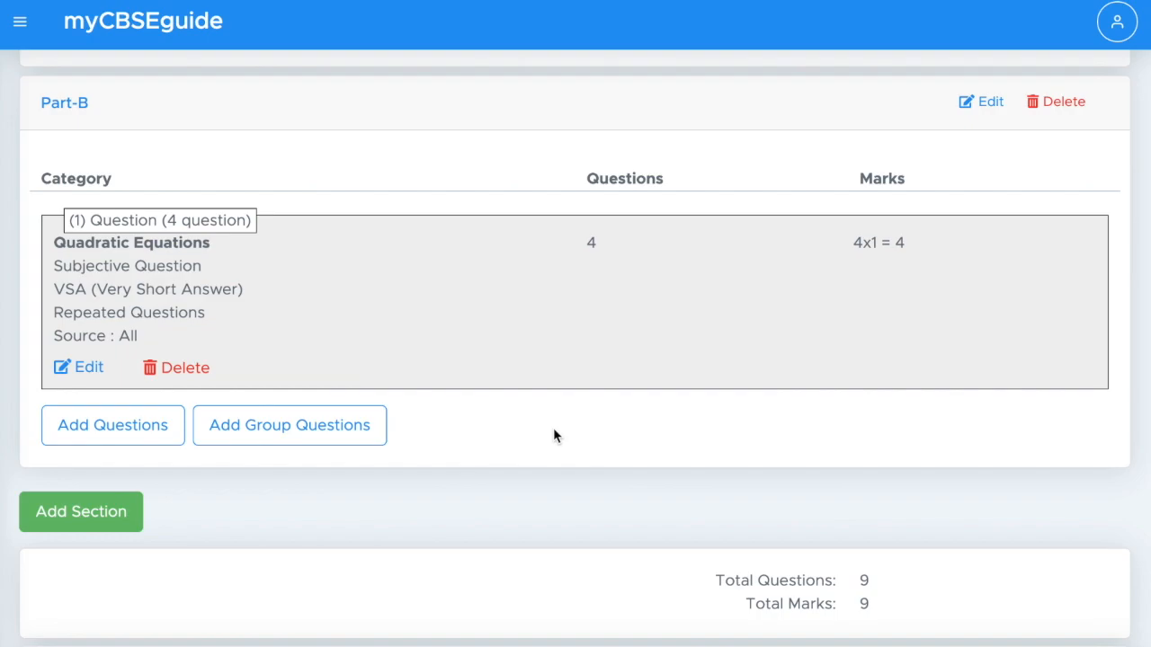
click(283, 429)
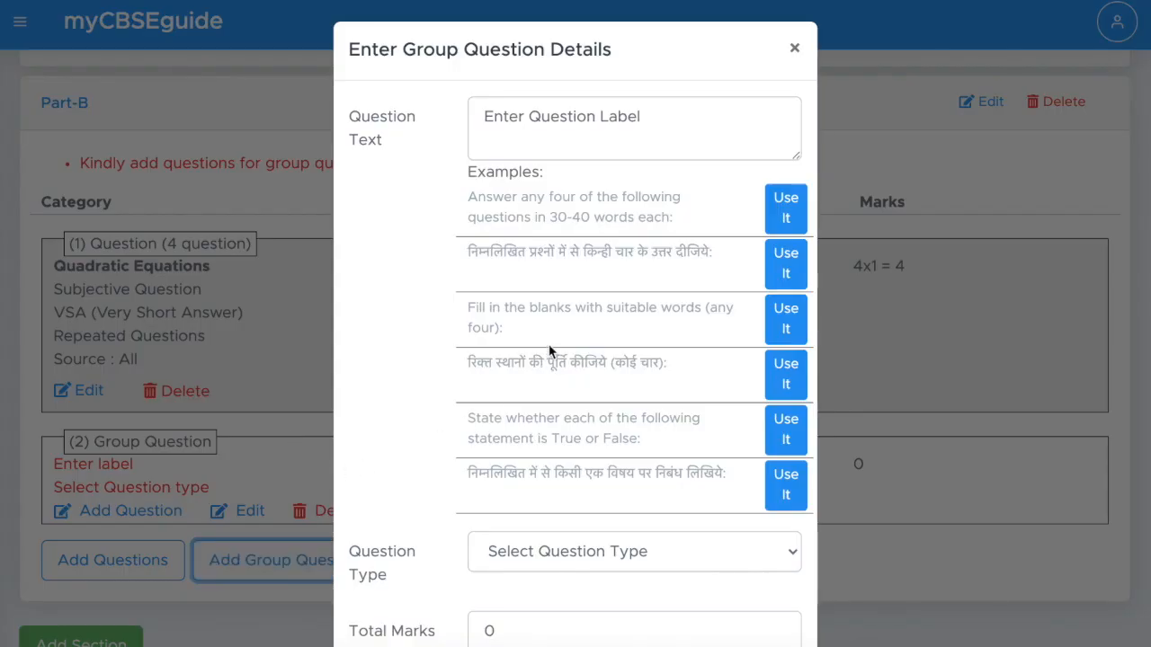
drag(513, 329, 464, 309)
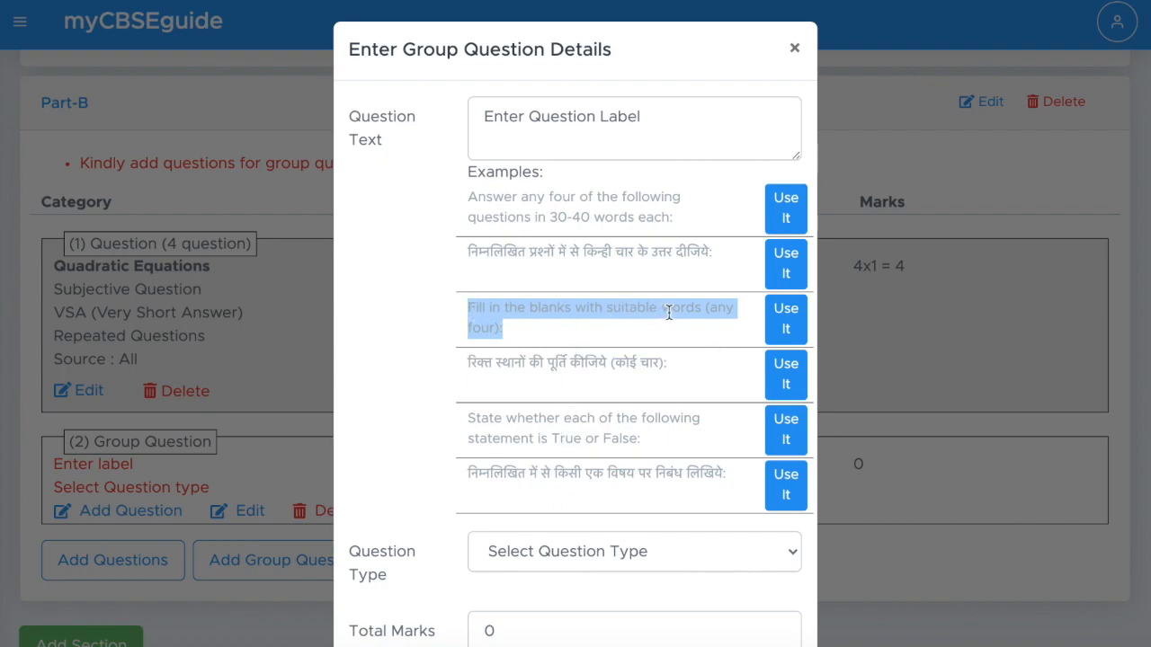
click(788, 326)
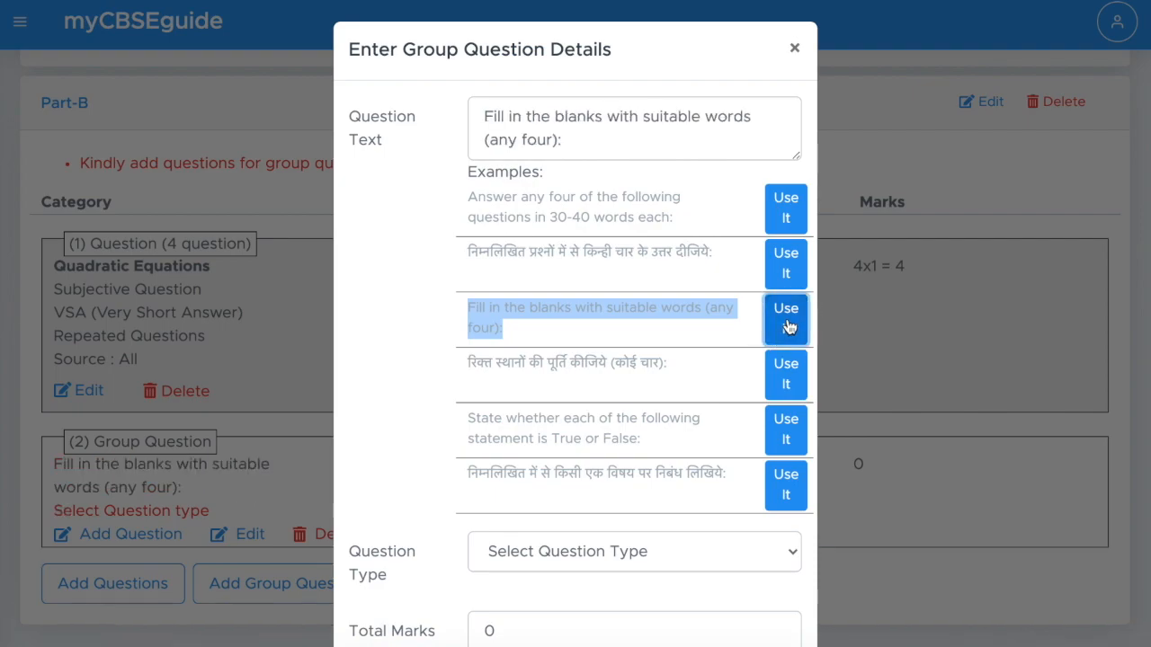
click(542, 118)
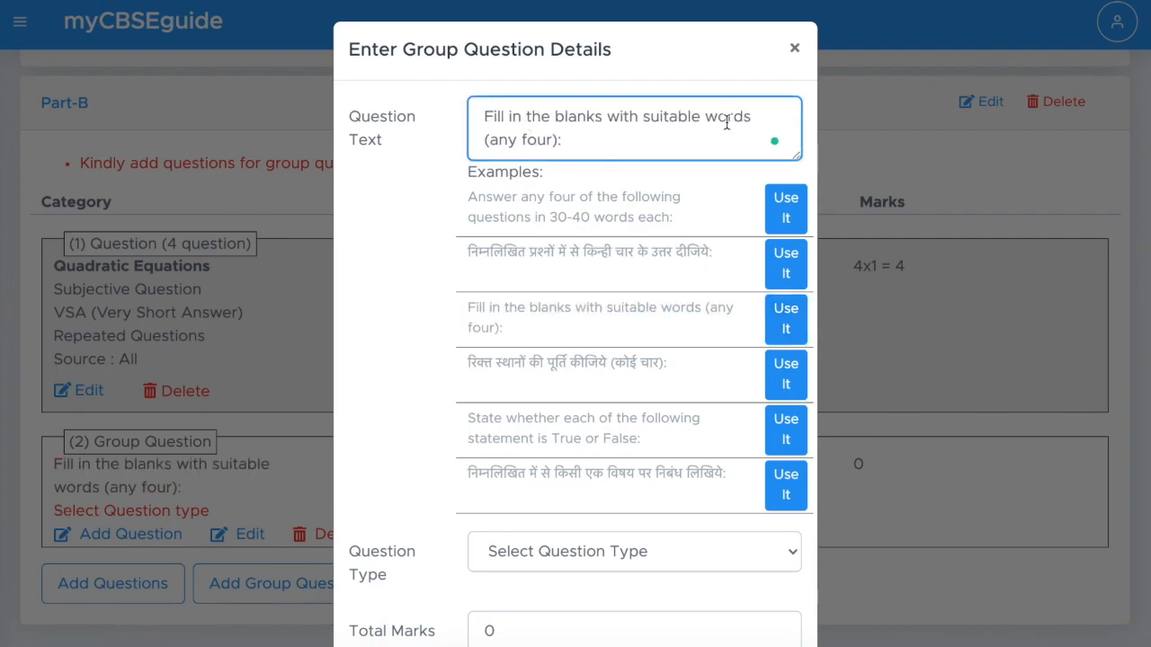
drag(561, 141, 473, 141)
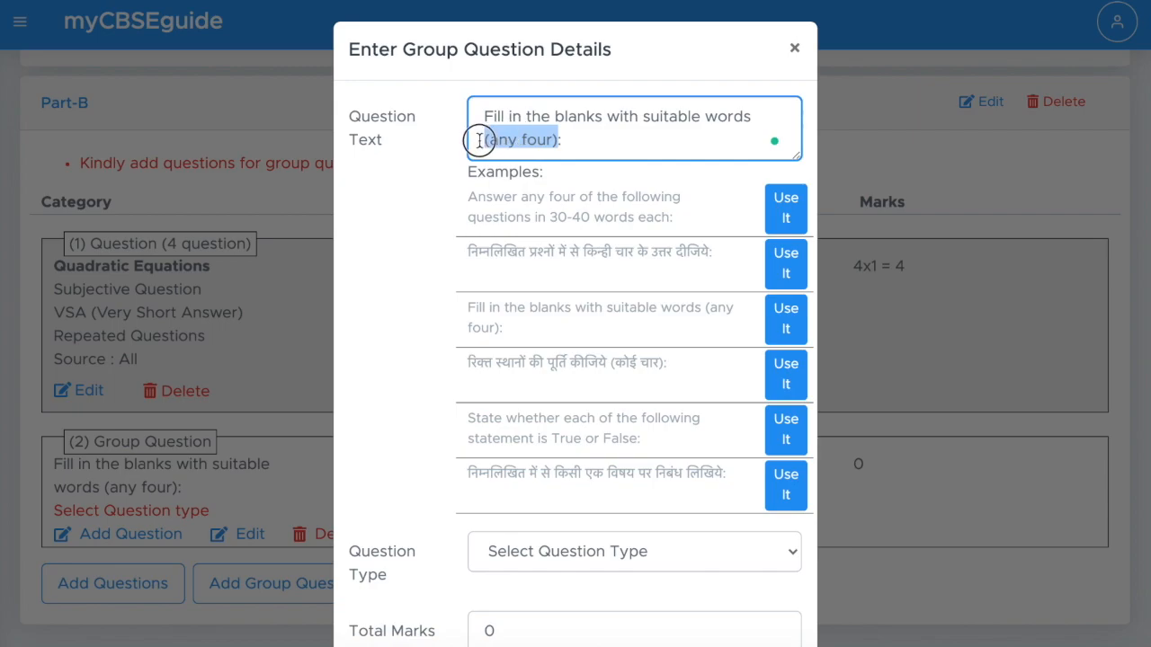
key(BackSpace)
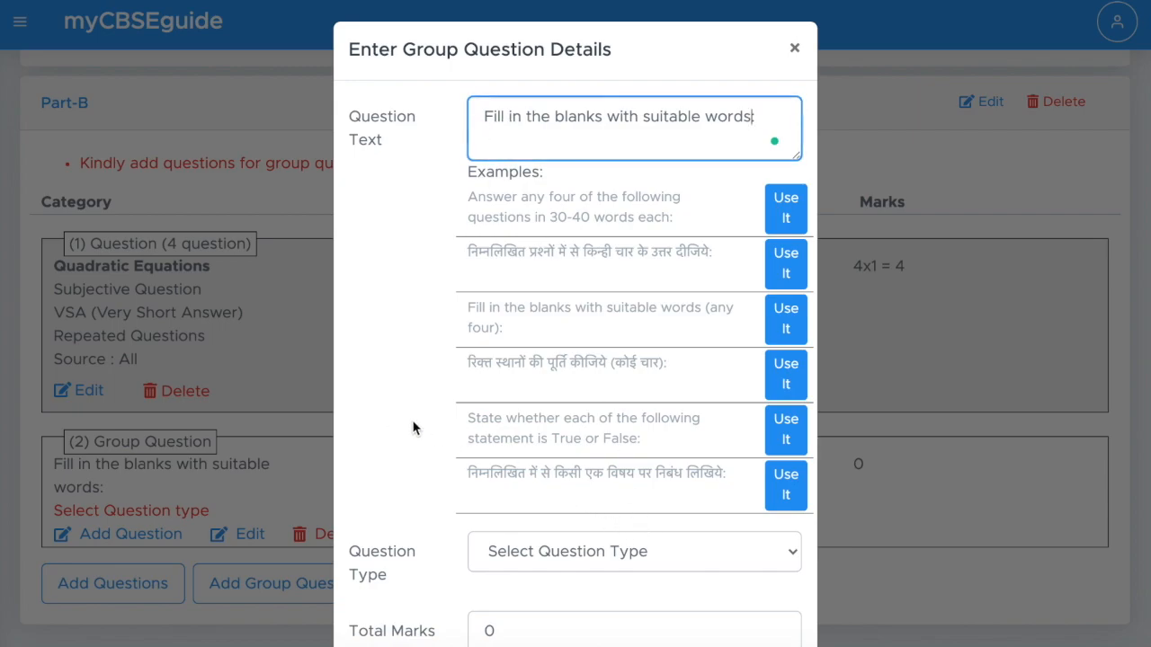
Set the group question's type to Fill-in-the-blank and its total marks to 5, and accept it.
scroll(418, 428, down, 2)
click(575, 441)
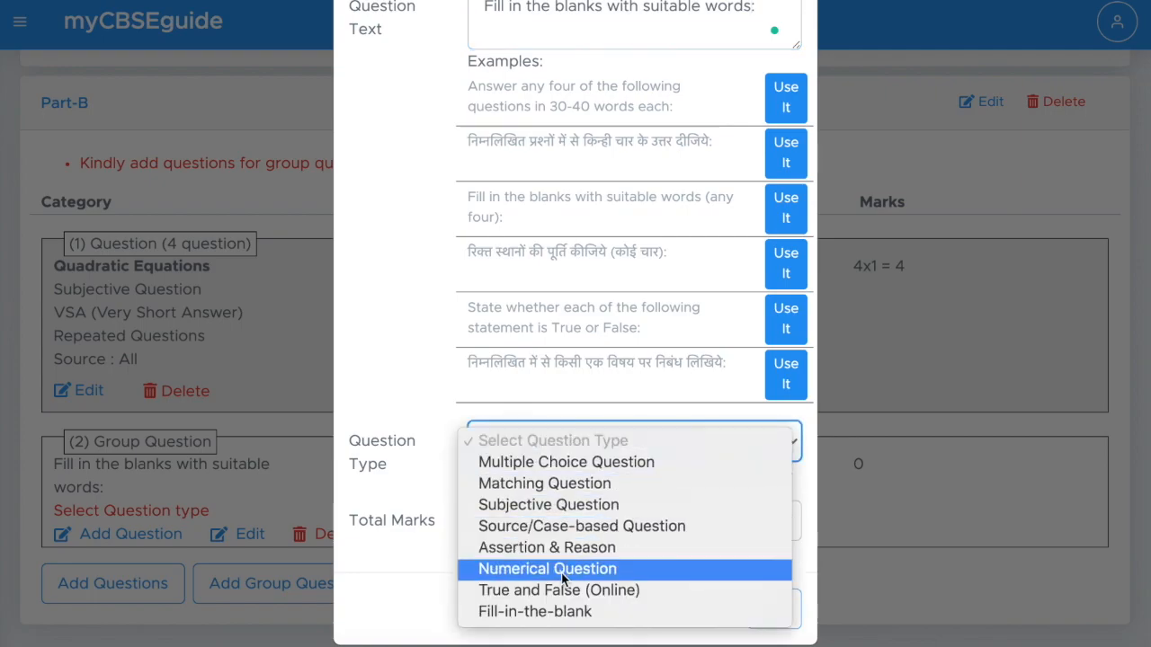
click(565, 611)
click(515, 528)
key(BackSpace)
text(5)
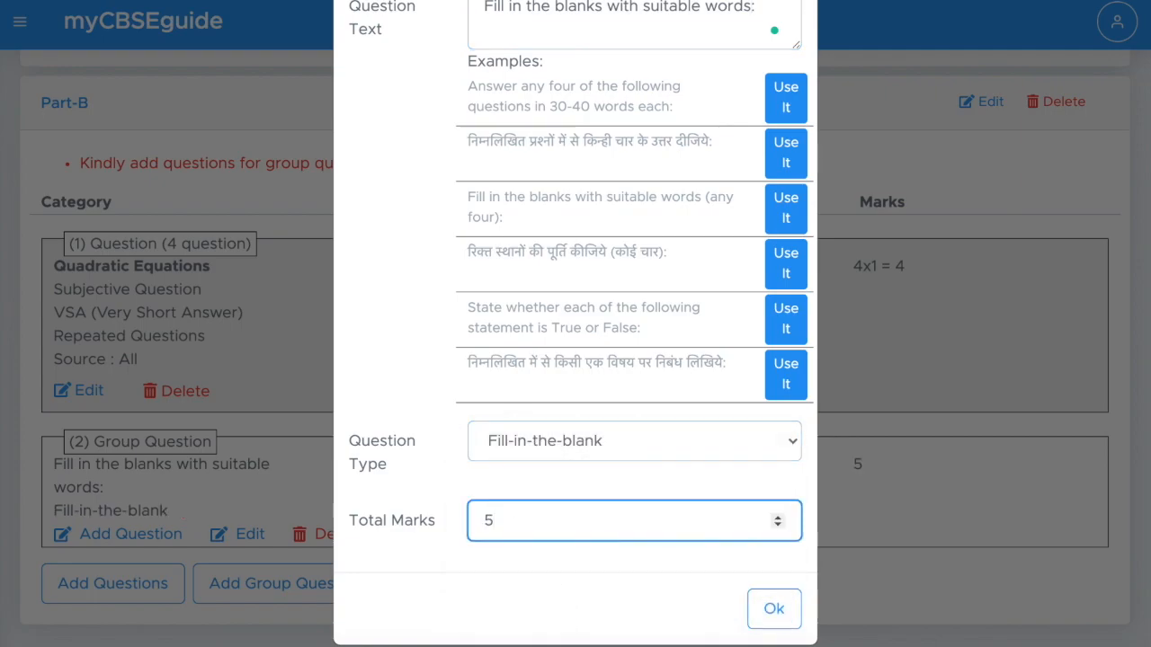
click(773, 609)
Add a question entry to the fill-in-the-blanks group with chapter Quadratic Equations and weightage VSA (Very Short Answer).
scroll(413, 359, down, 2)
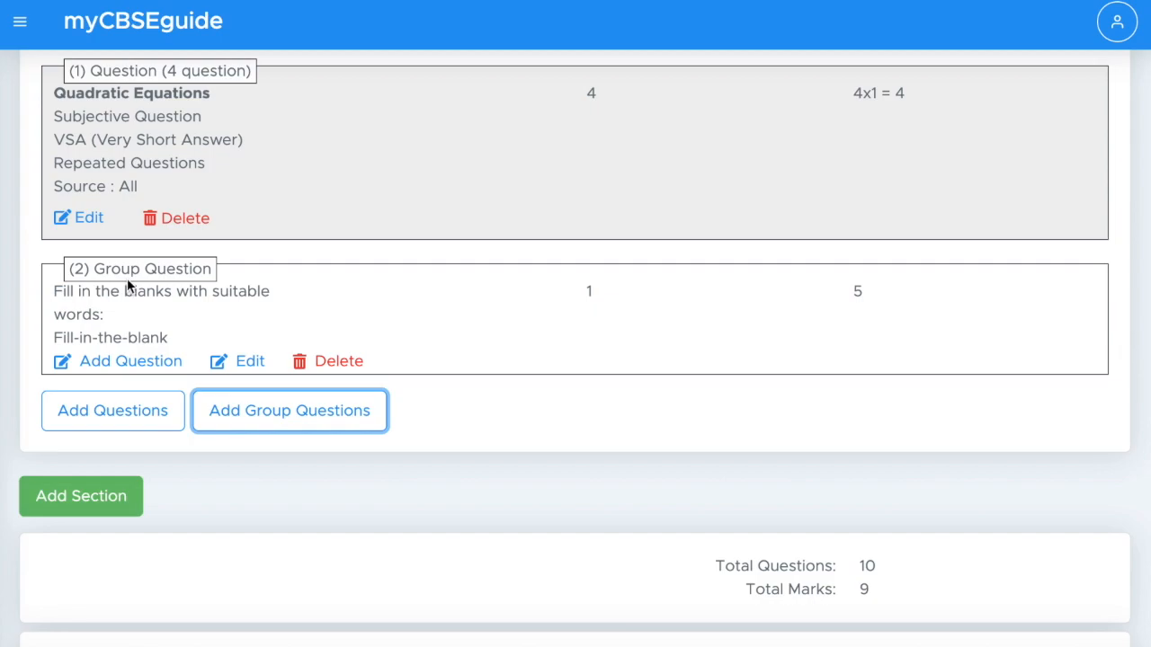
click(144, 363)
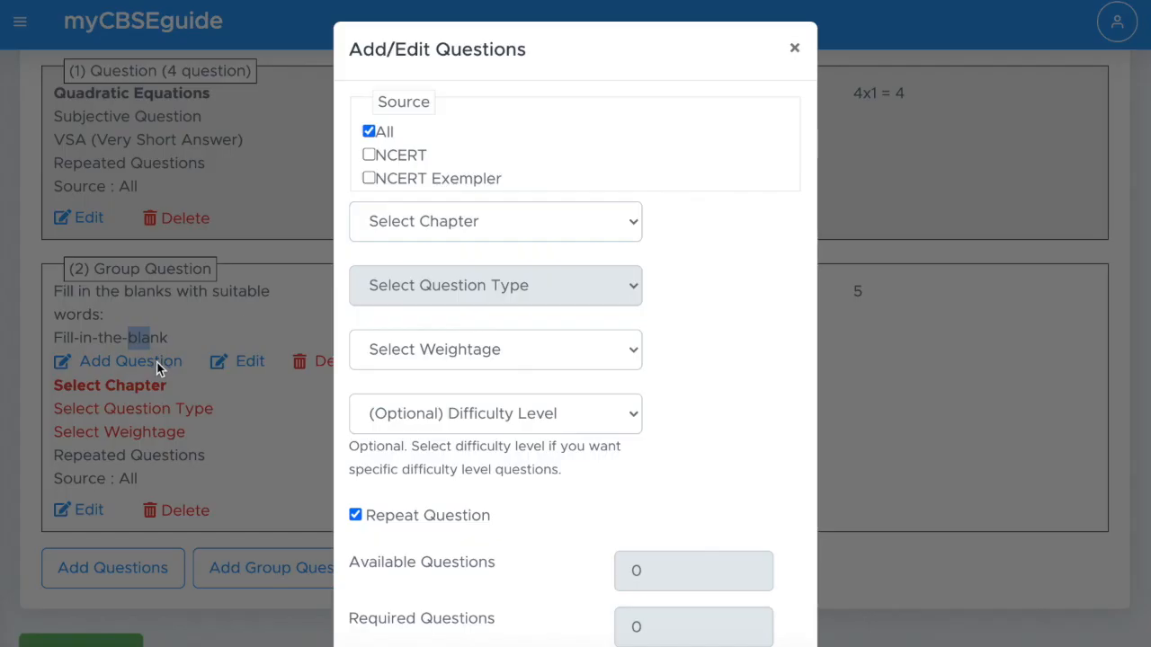
click(452, 221)
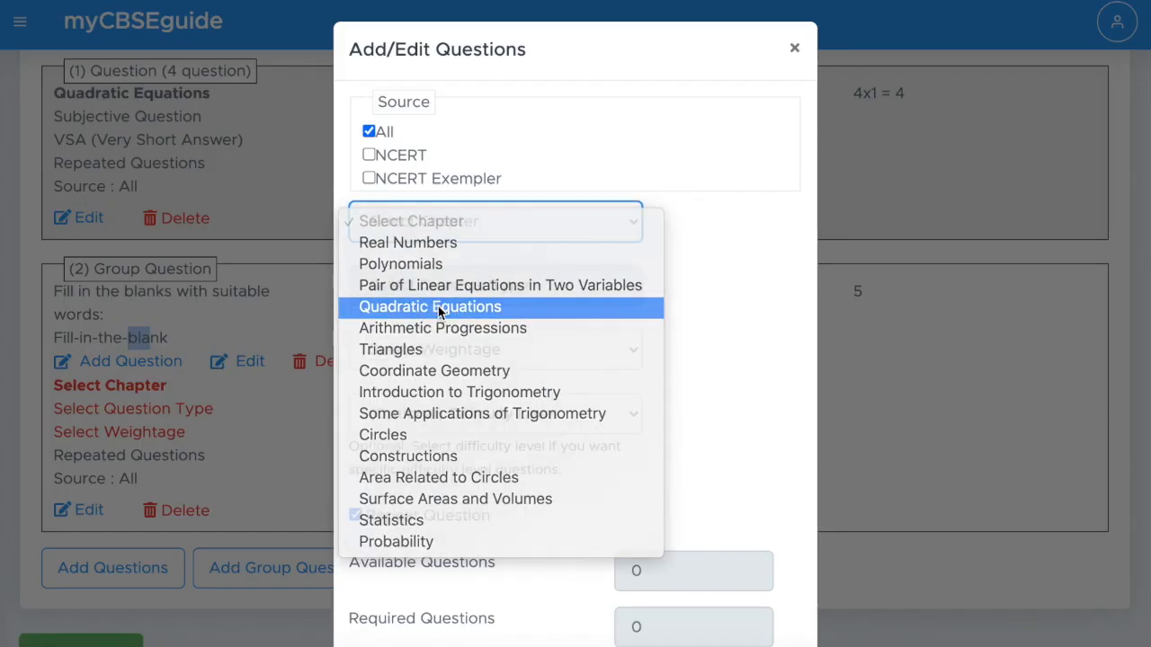
click(440, 308)
click(440, 347)
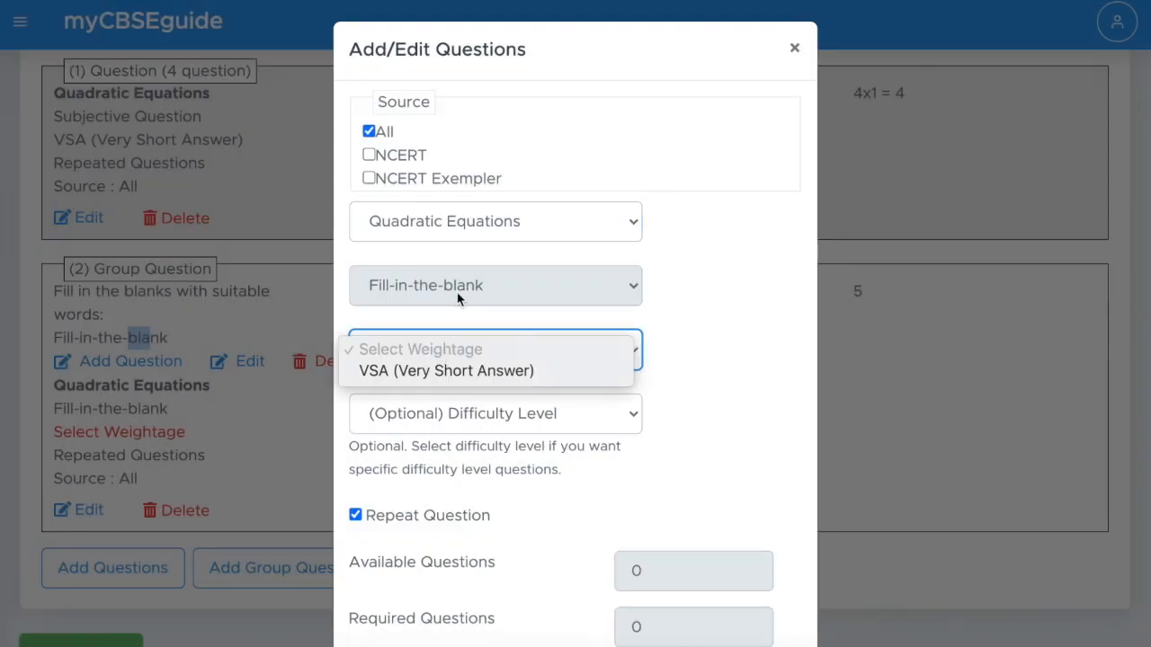
click(486, 370)
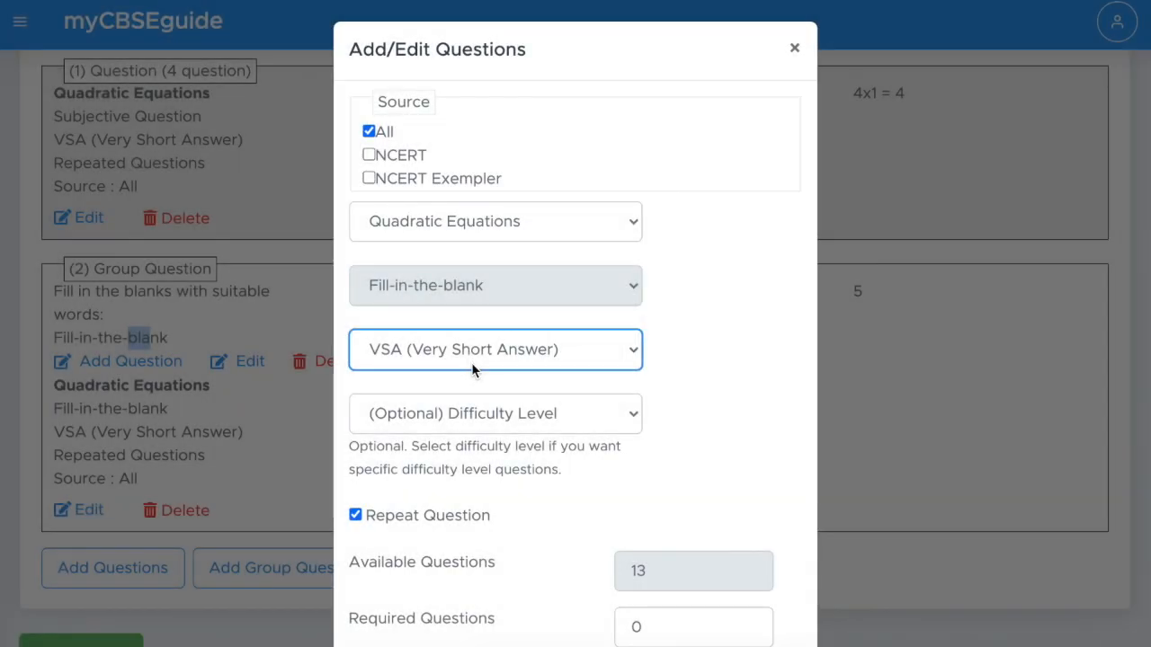
Set the required questions of the group's Quadratic Equations entry to 2 and accept the entry.
scroll(540, 434, down, 2)
click(653, 468)
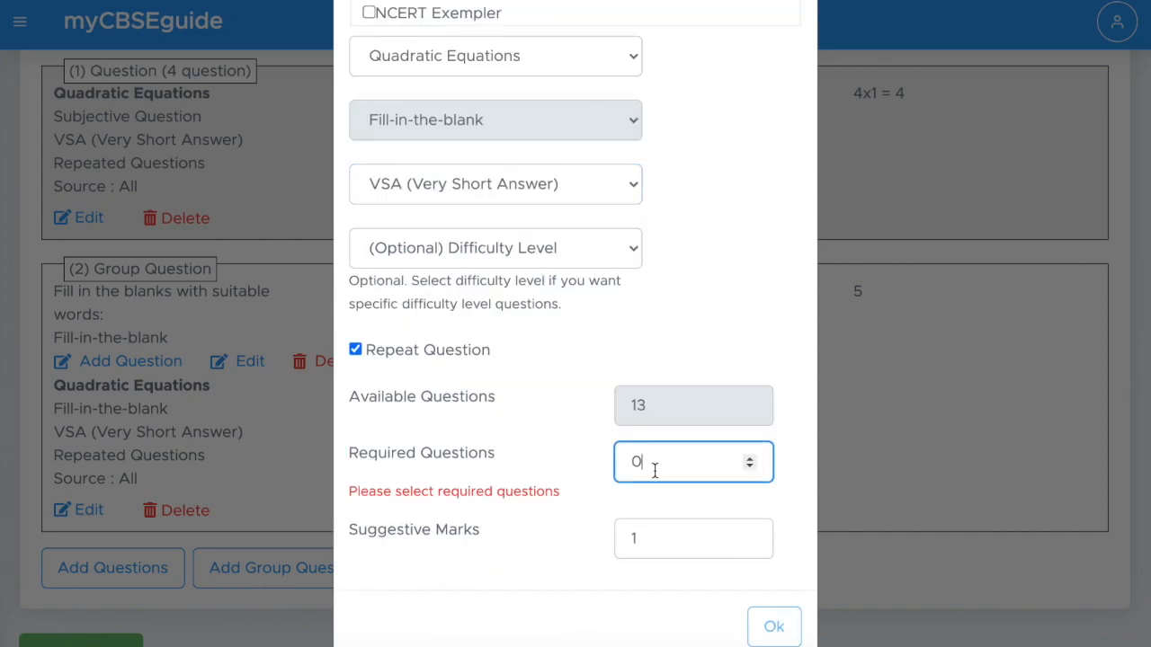
key(BackSpace)
text(2)
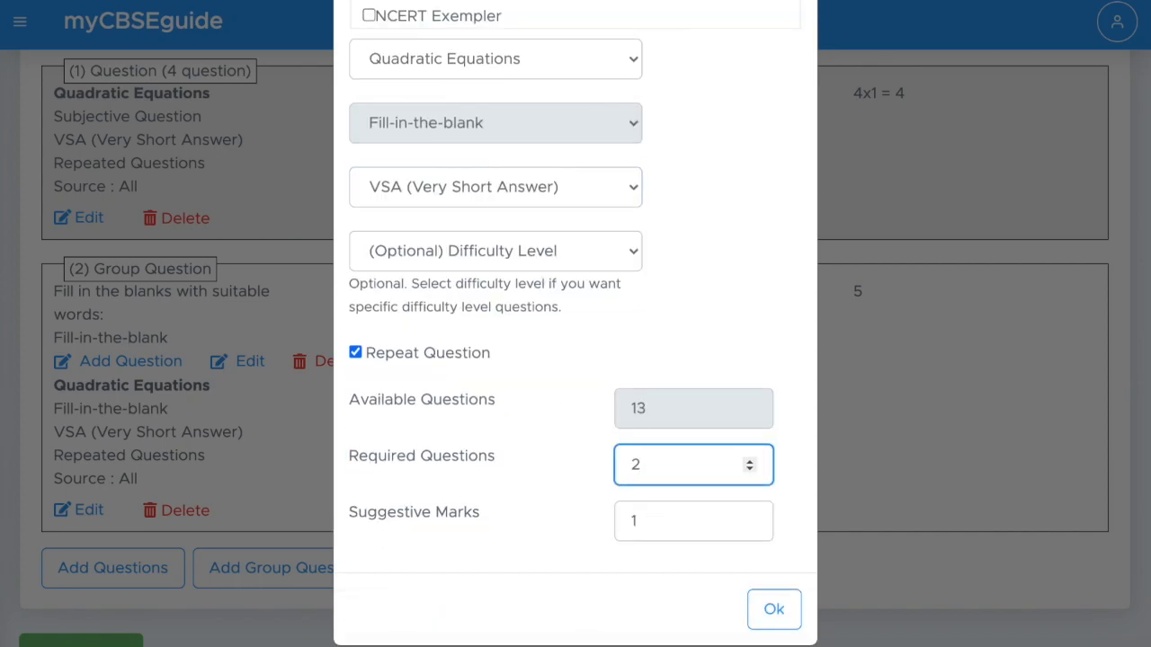
click(775, 608)
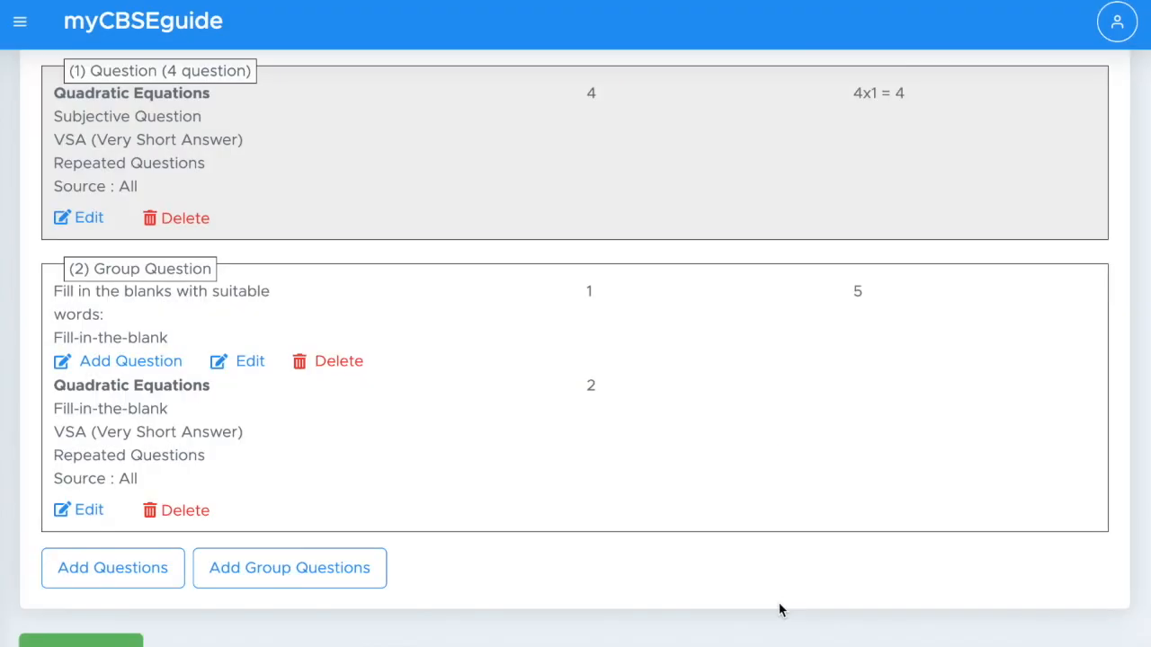
Add a question entry to the fill-in-the-blanks group with chapter Surface Areas and Volumes, weightage VSA (Very Short Answer) and 2 required questions.
click(136, 367)
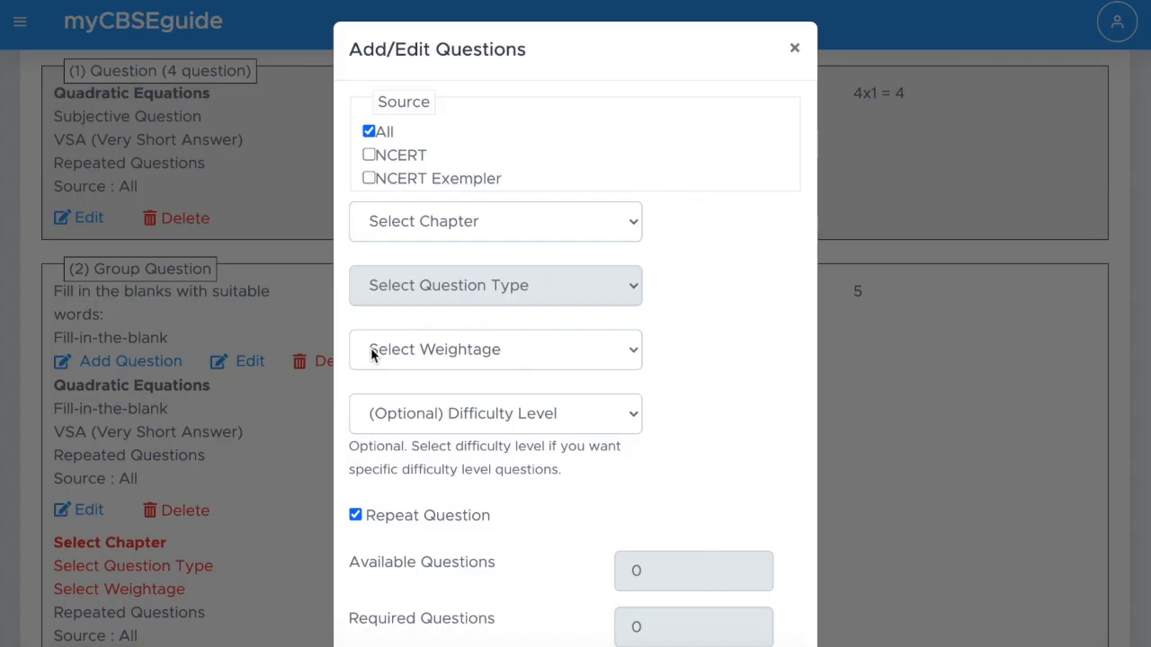
click(493, 230)
click(486, 348)
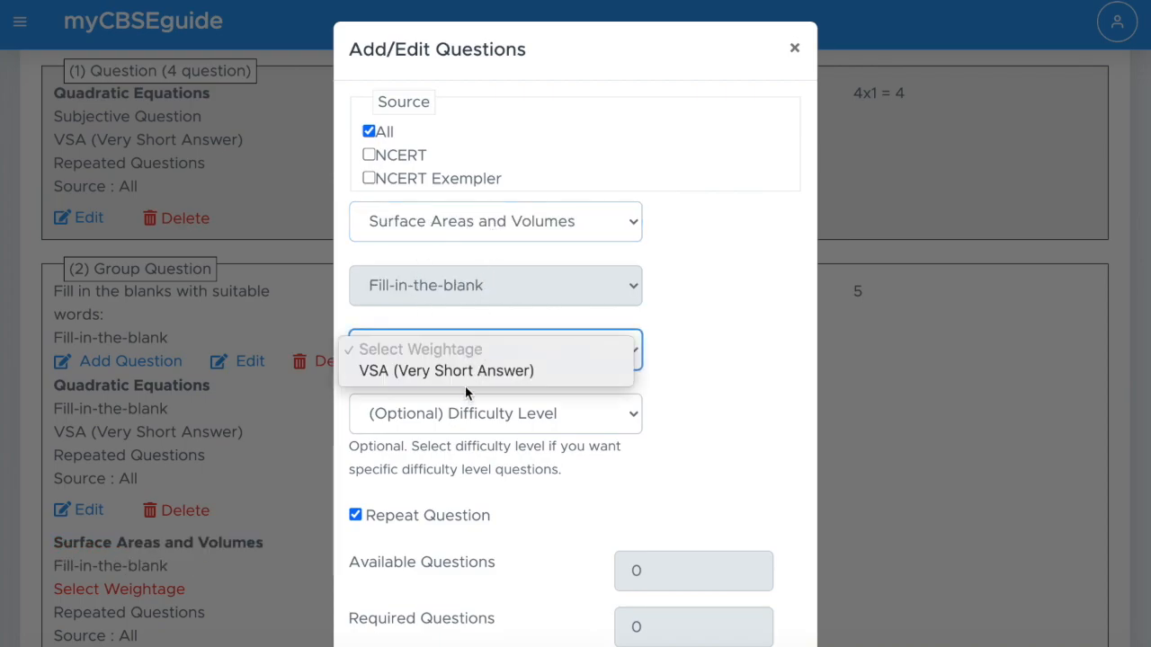
click(457, 371)
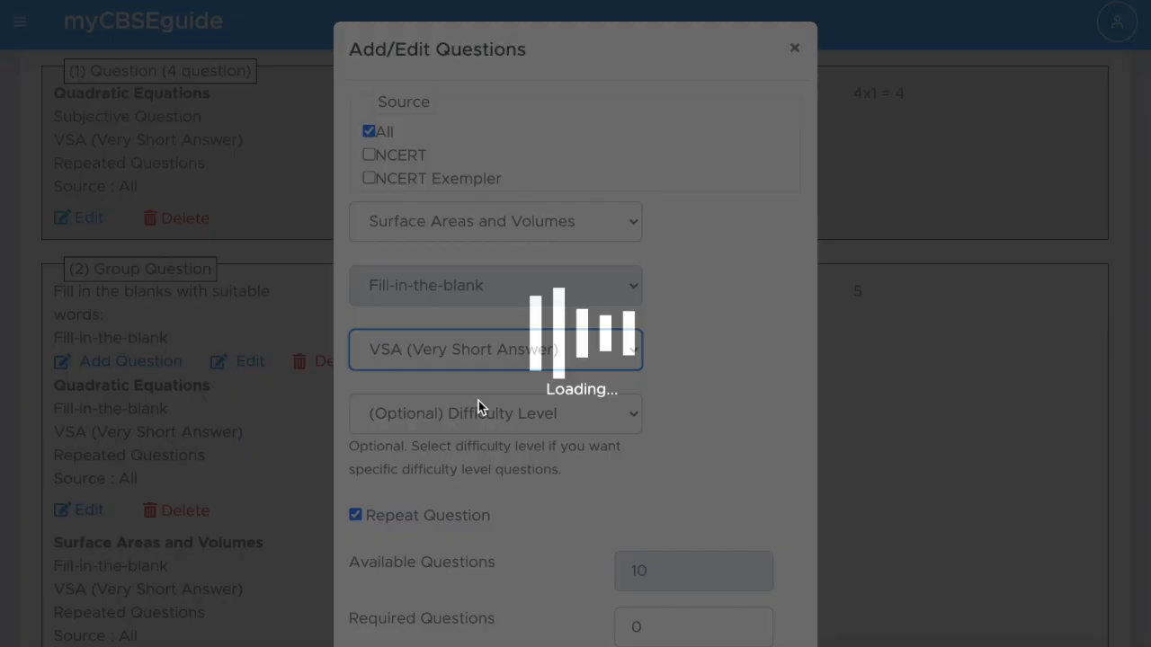
scroll(508, 426, down, 2)
click(643, 444)
key(BackSpace)
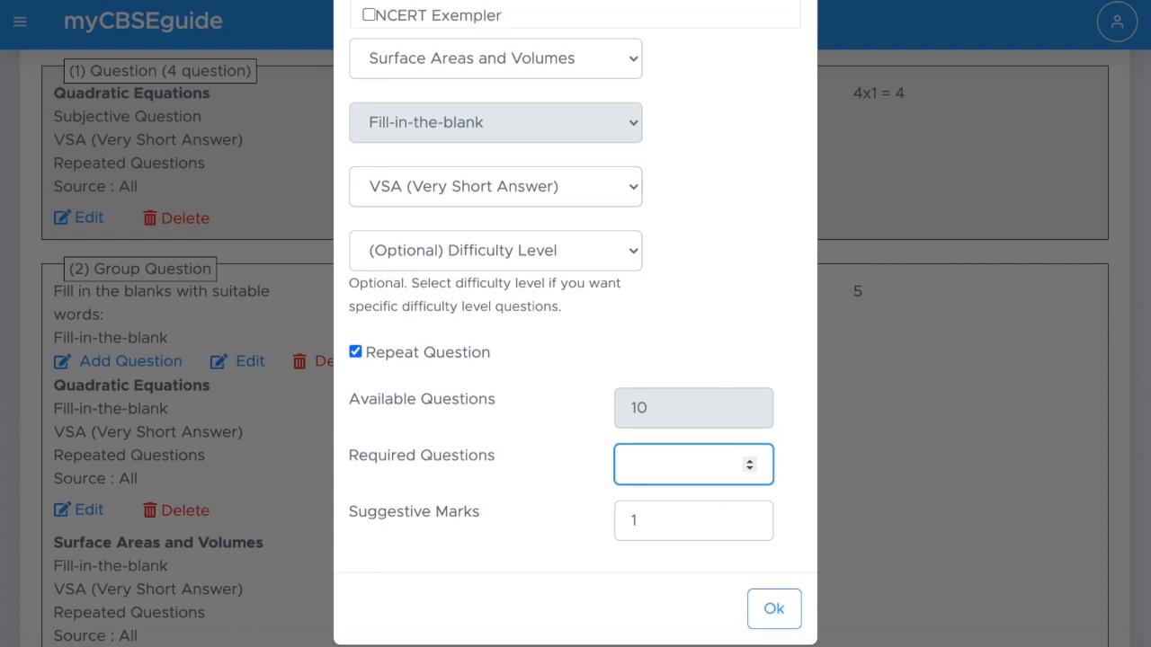
text(2)
click(778, 609)
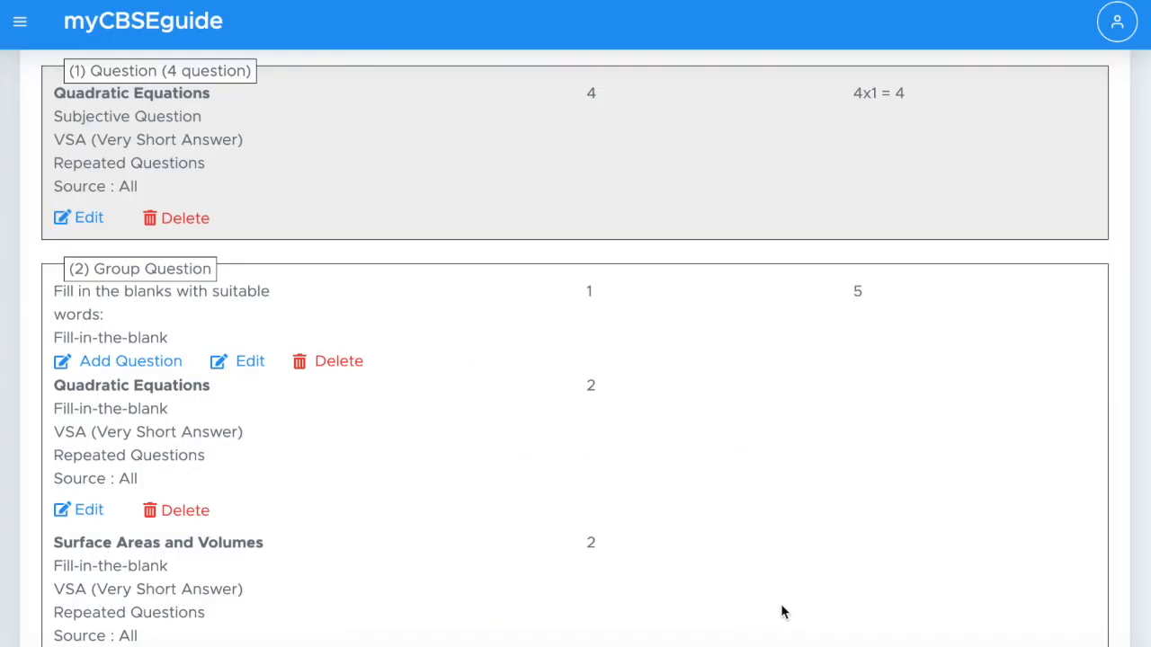
Add a question entry to the fill-in-the-blanks group with chapter Probability, weightage VSA (Very Short Answer) and 2 required questions.
scroll(314, 453, down, 1)
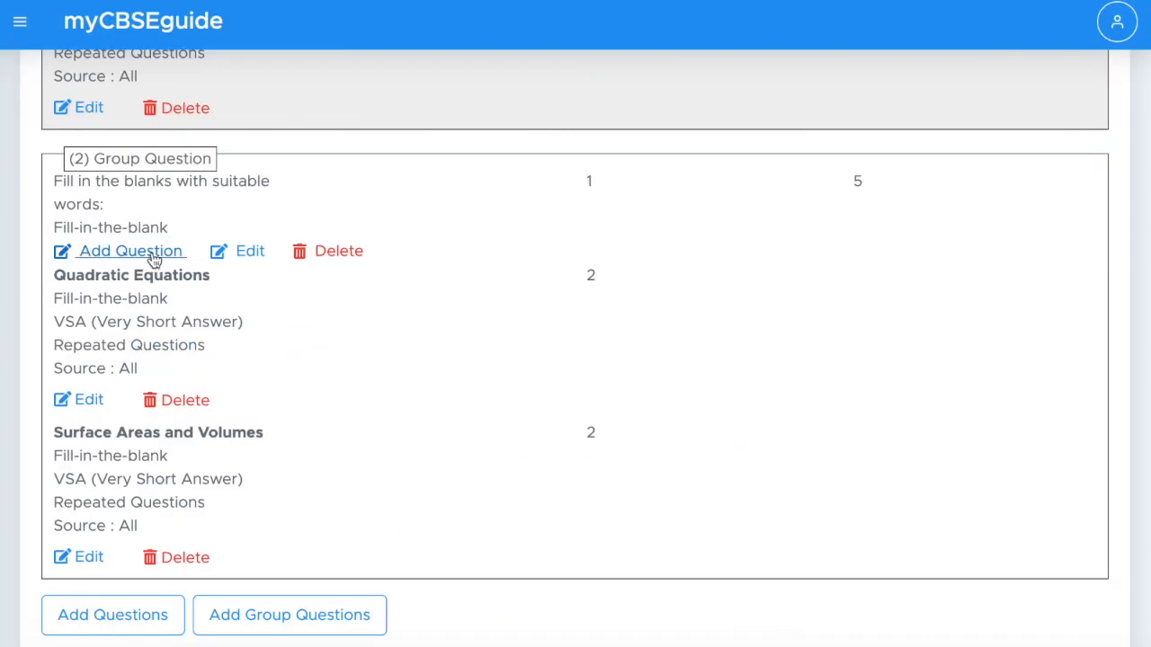
click(150, 252)
click(468, 222)
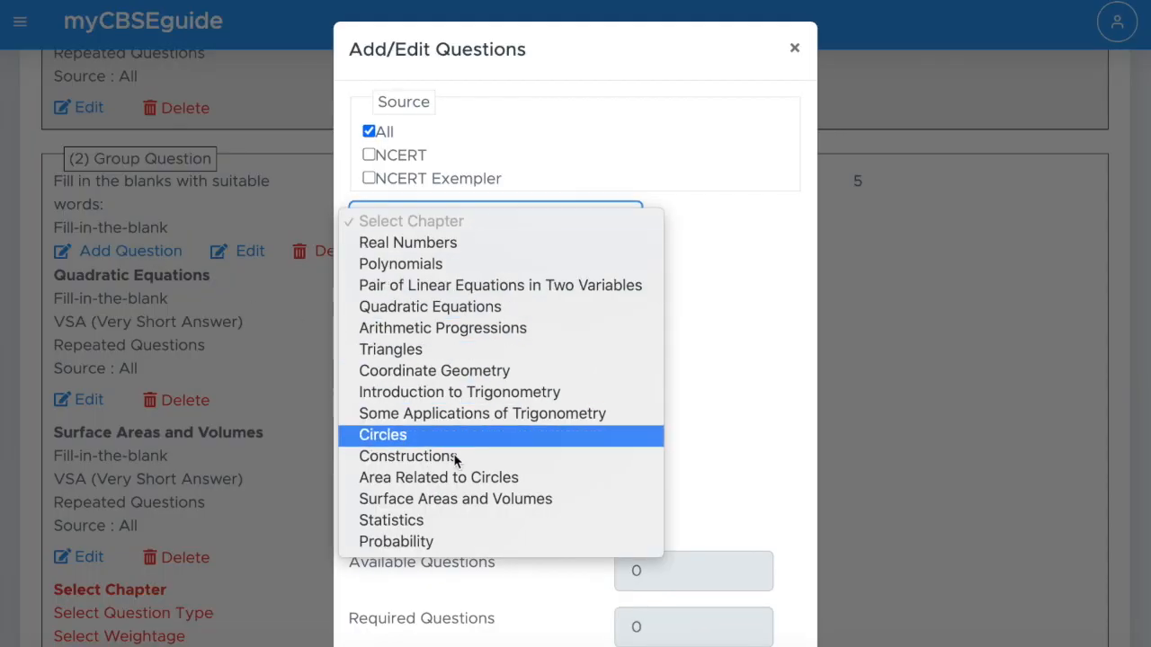
click(425, 540)
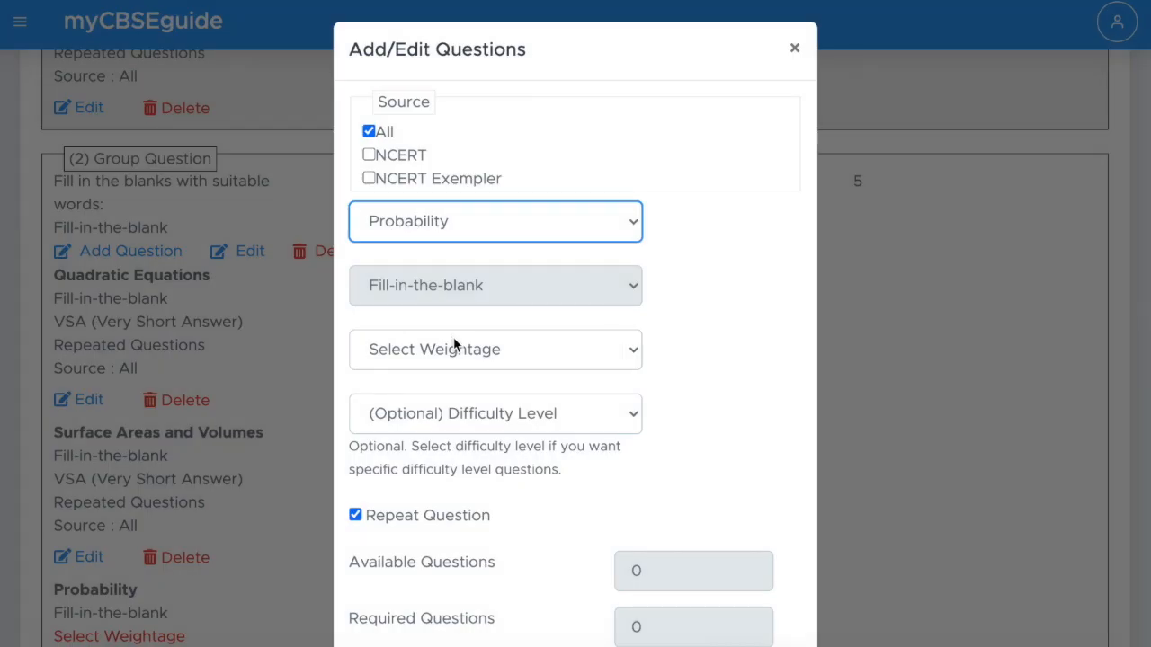
click(452, 346)
click(452, 371)
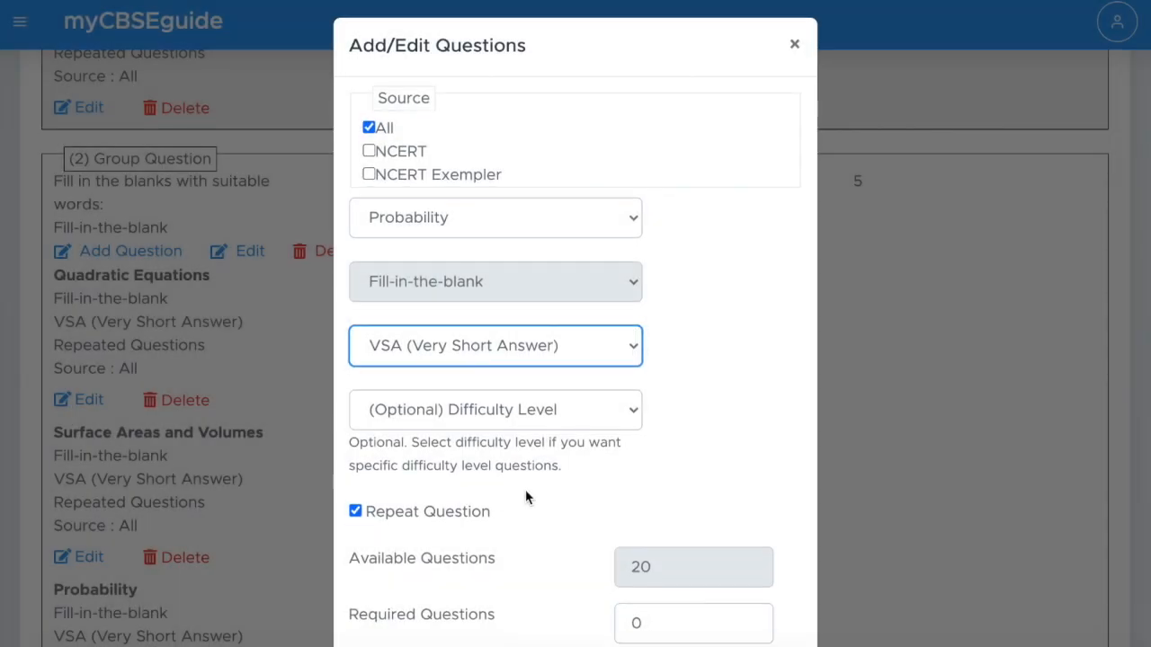
scroll(642, 472, down, 2)
click(650, 452)
key(BackSpace)
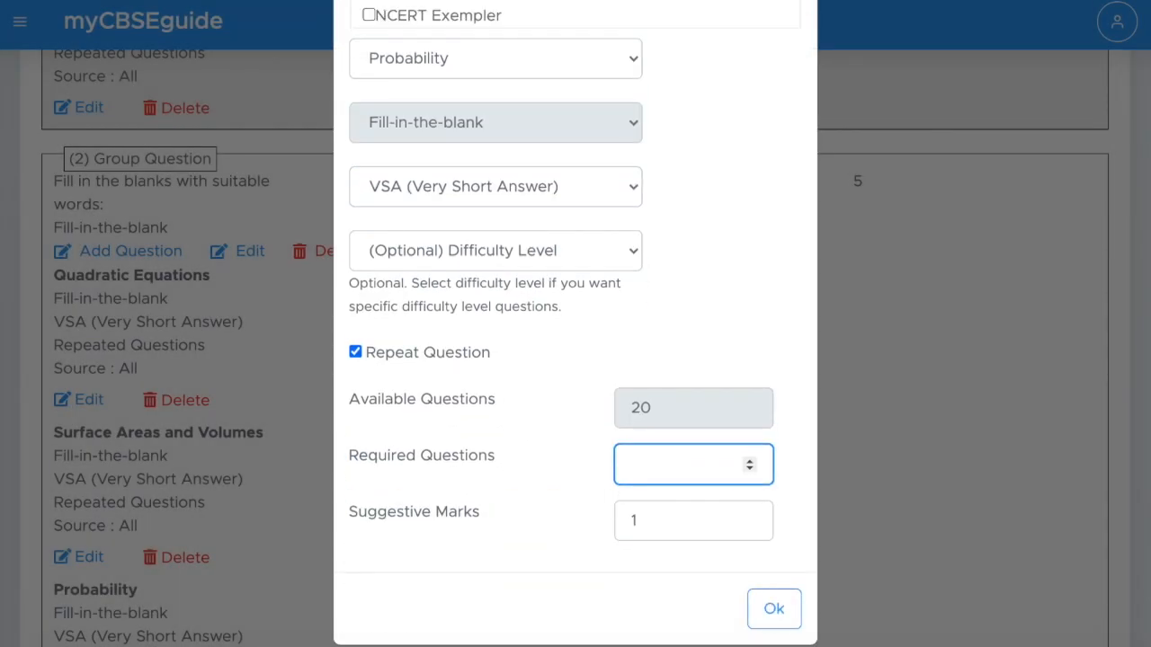
click(768, 610)
Compare the question counts of the fill-in-the-blanks group's three chapter entries with the group's total marks.
scroll(575, 371, down, 2)
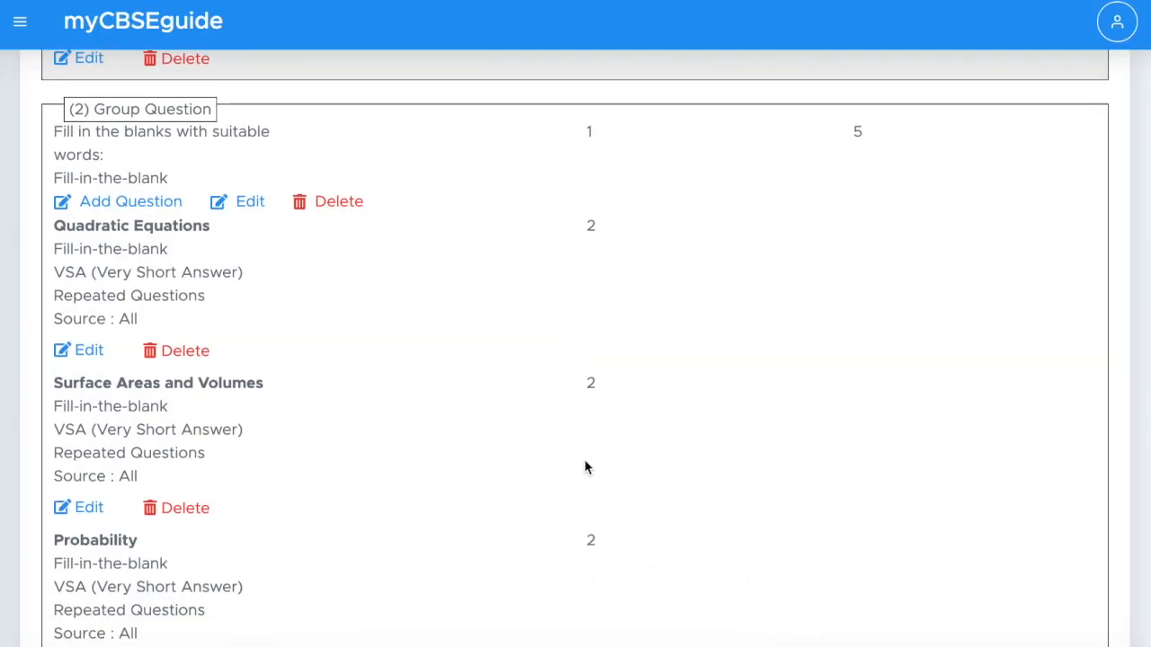
double_click(592, 515)
double_click(590, 360)
double_click(591, 203)
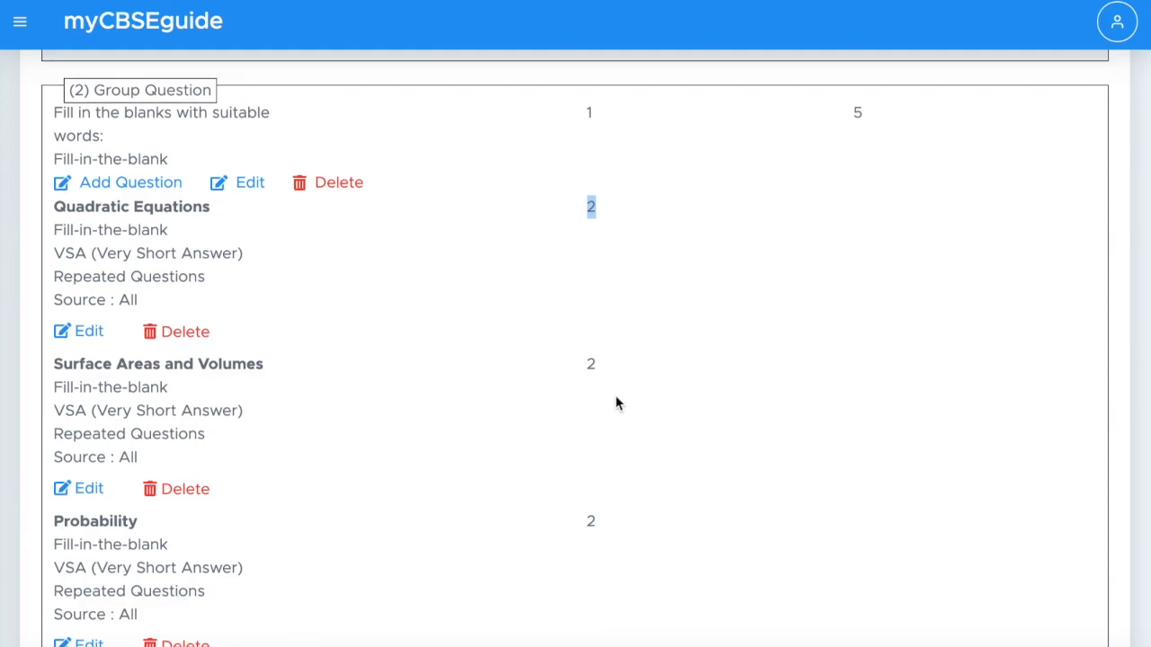
scroll(617, 402, up, 2)
click(854, 194)
double_click(867, 198)
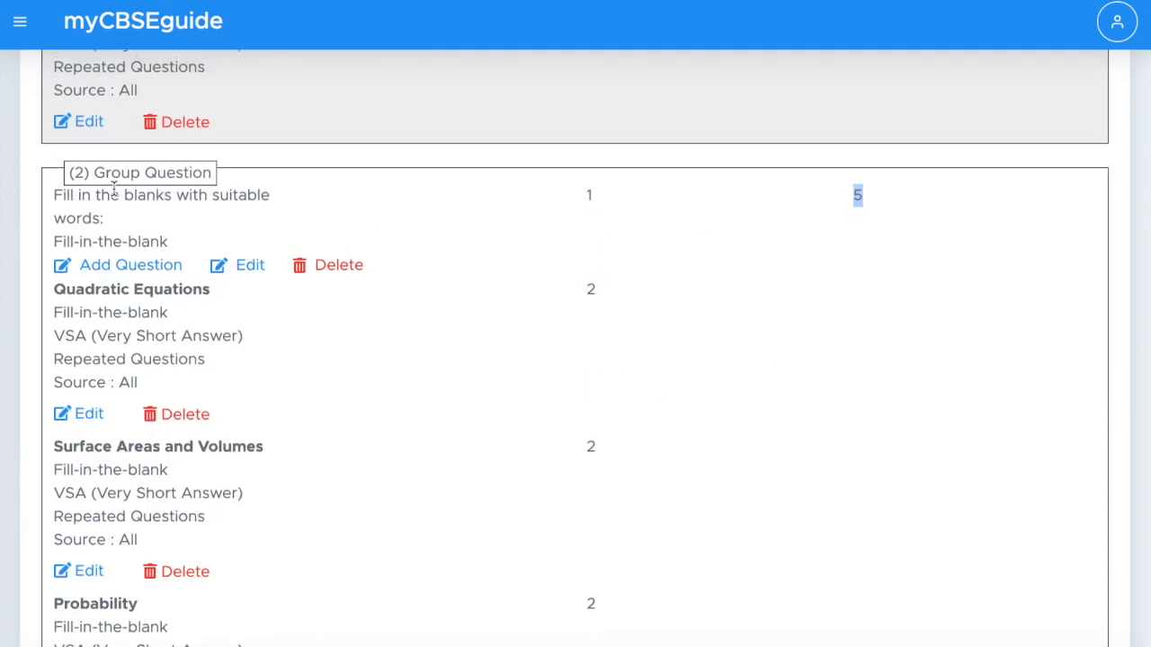
Change the fill-in-the-blanks group's question text to "Fill in the blanks with suitable words (attempt any five):" and accept it.
drag(55, 194, 278, 200)
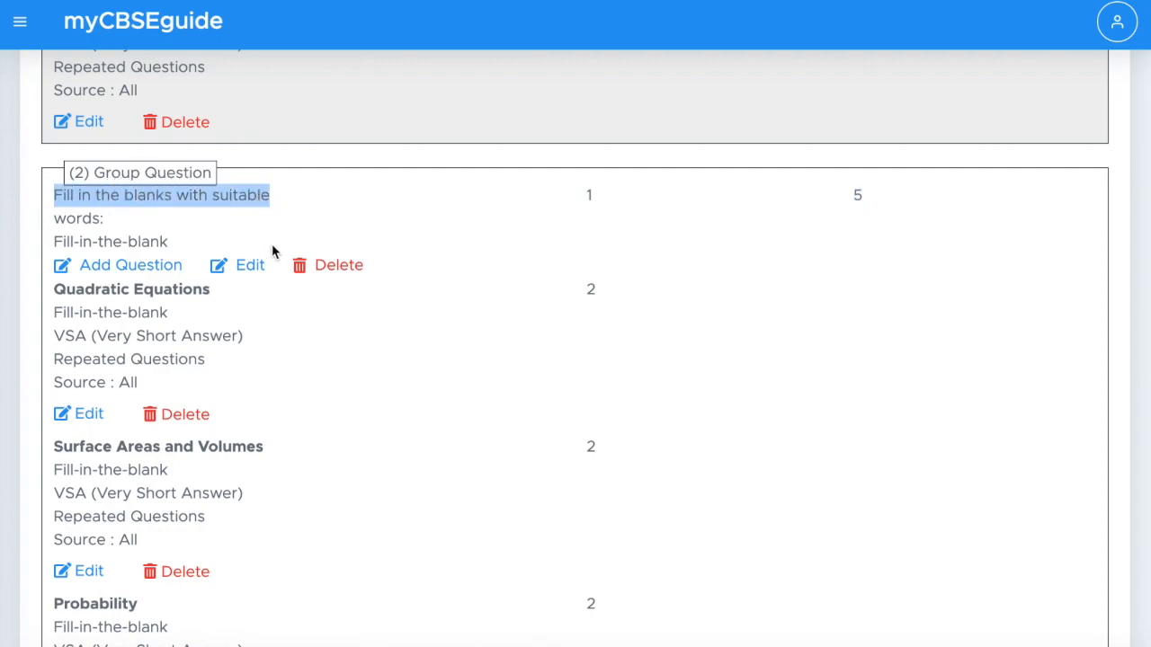
click(251, 268)
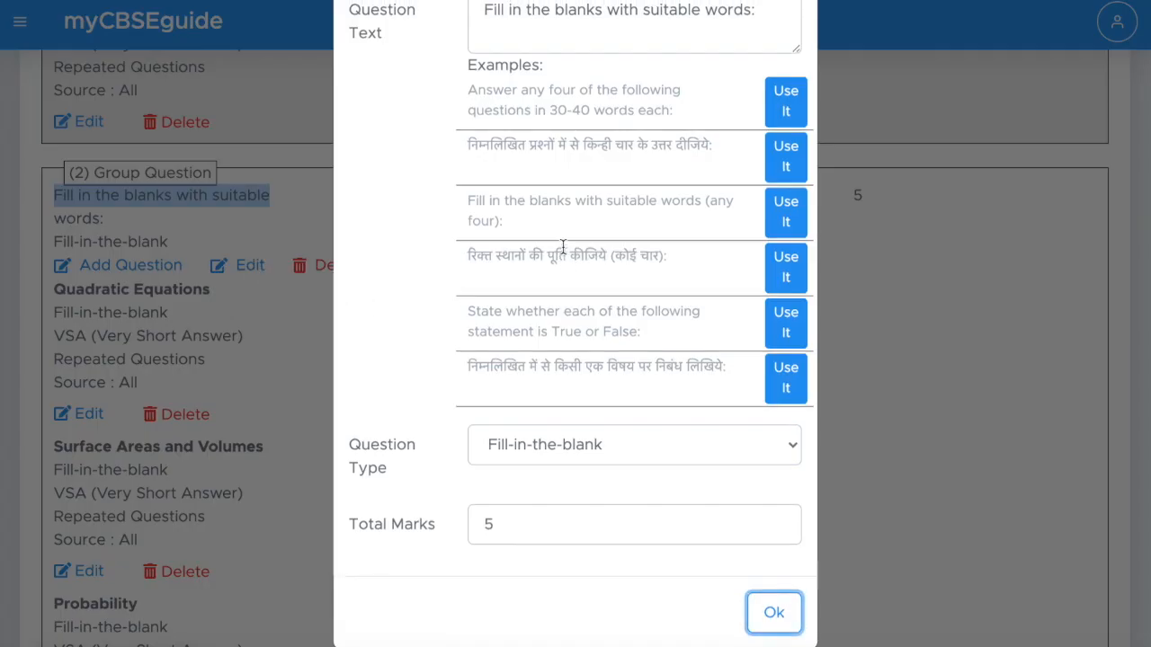
scroll(561, 257, up, 2)
click(751, 116)
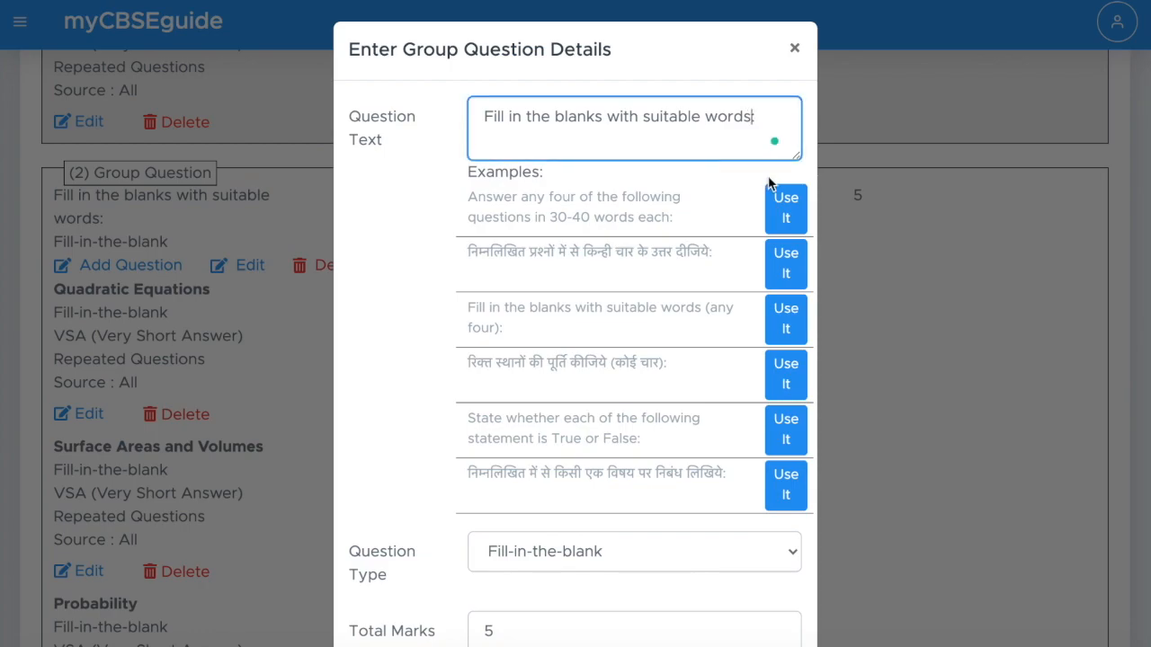
text((attempt any five:)
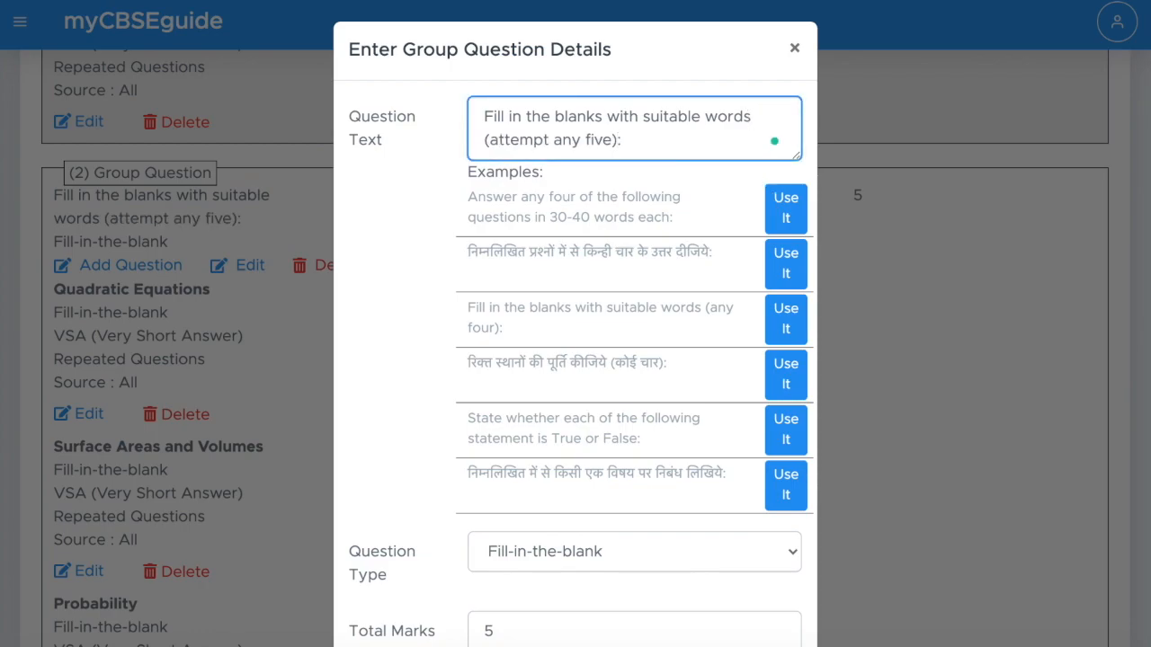
scroll(755, 575, down, 3)
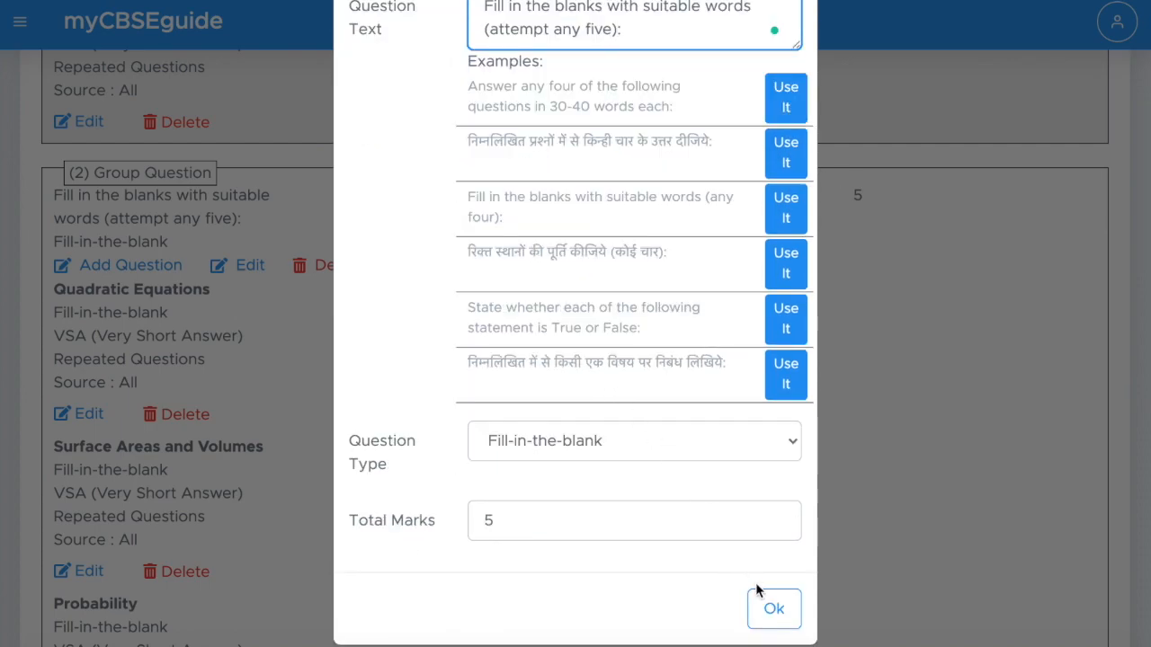
click(771, 606)
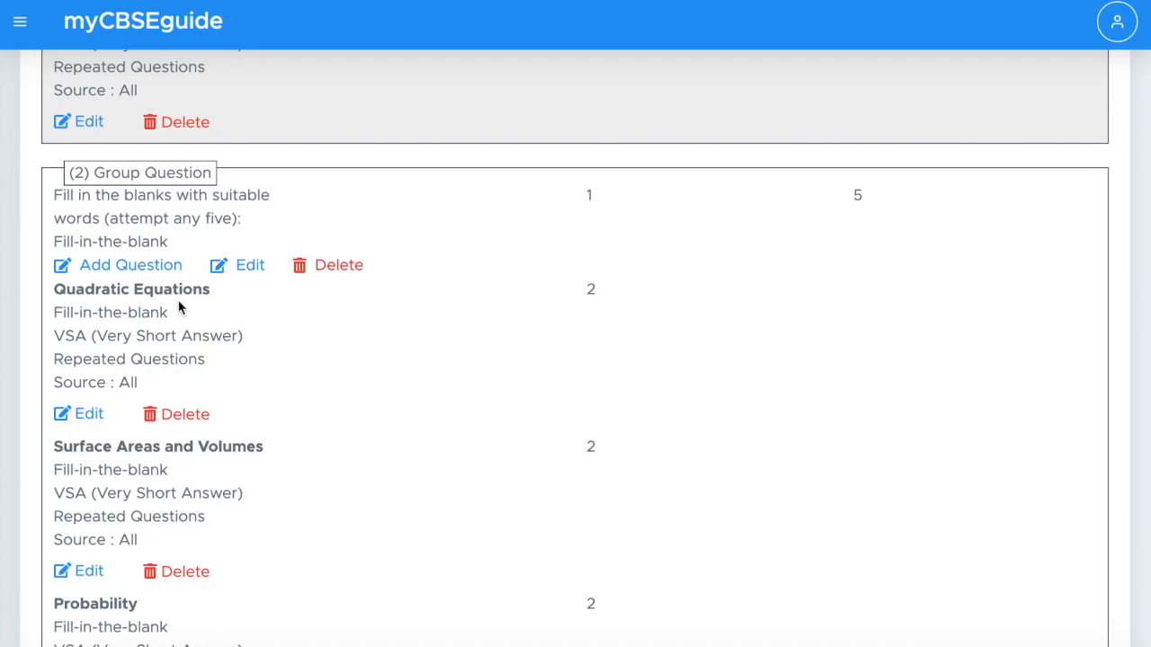
Review the fill-in-the-blanks group's chapter entries and the blueprint's total questions and marks.
scroll(149, 308, down, 2)
scroll(131, 462, up, 2)
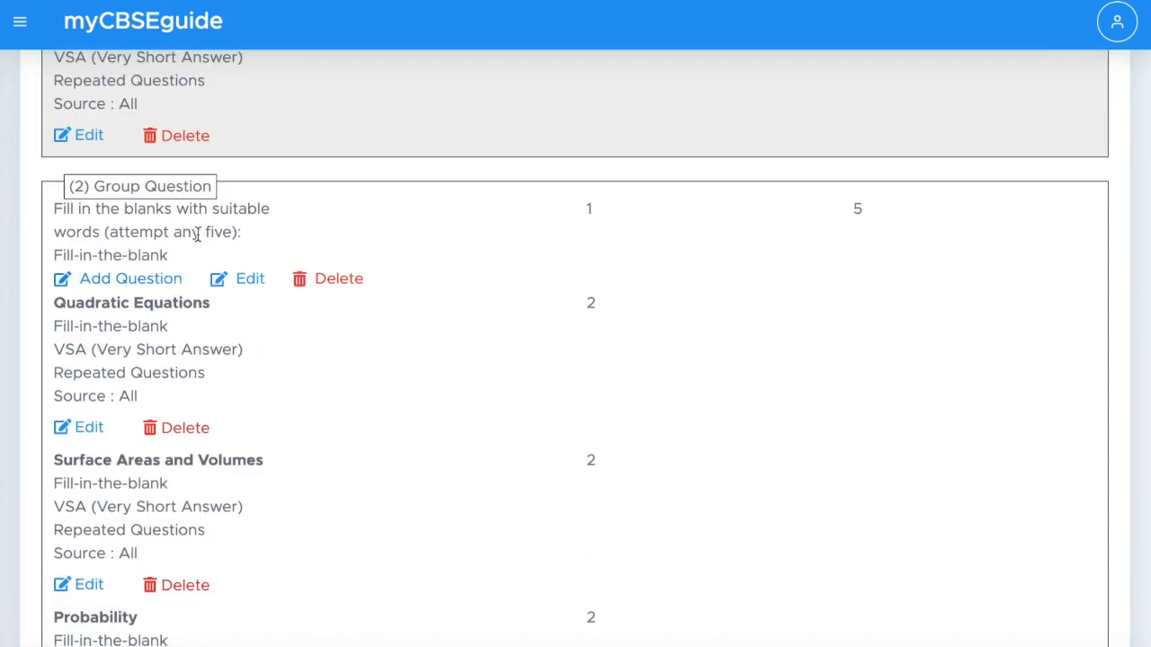
scroll(318, 261, down, 5)
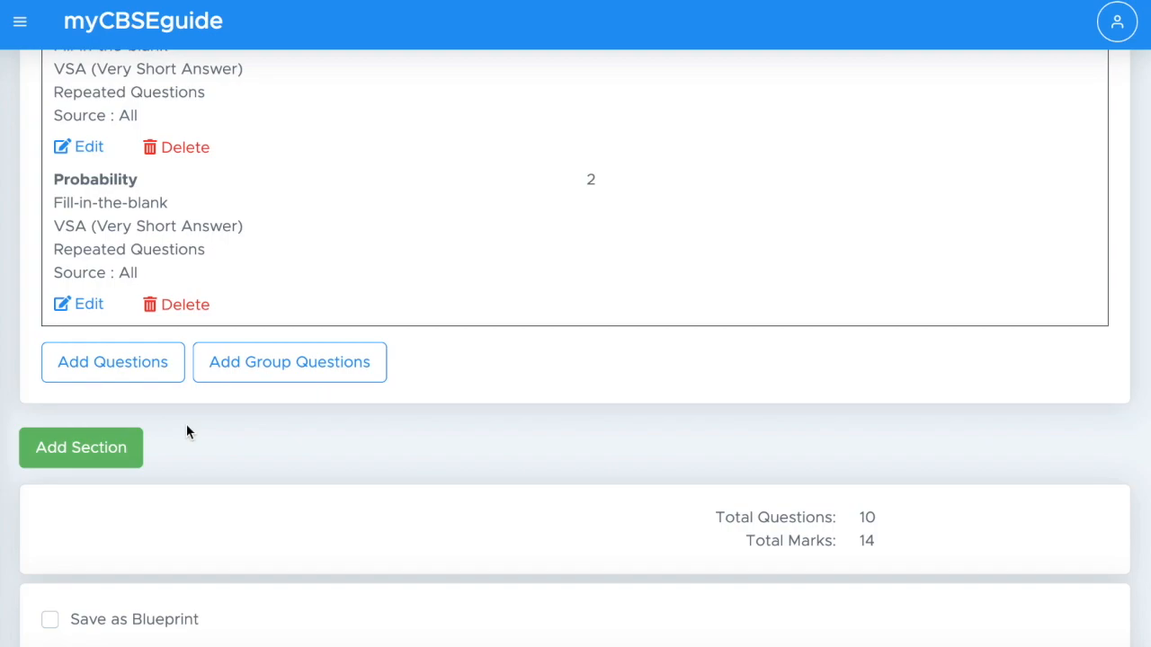
scroll(305, 315, up, 2)
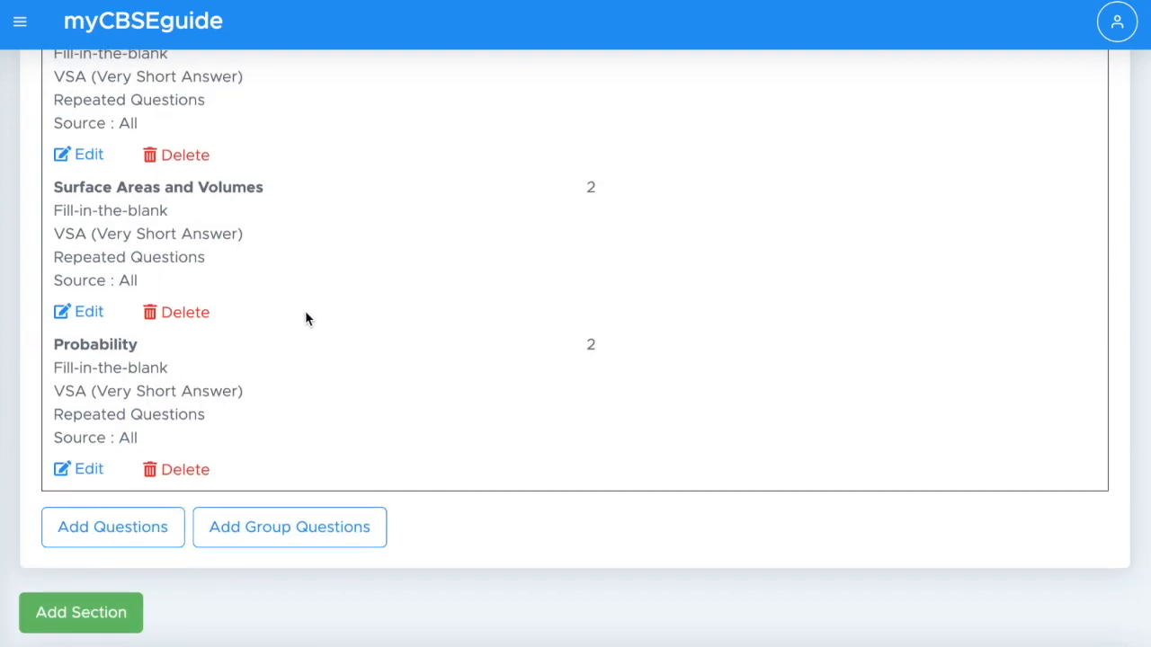
scroll(314, 342, up, 1)
scroll(321, 359, up, 2)
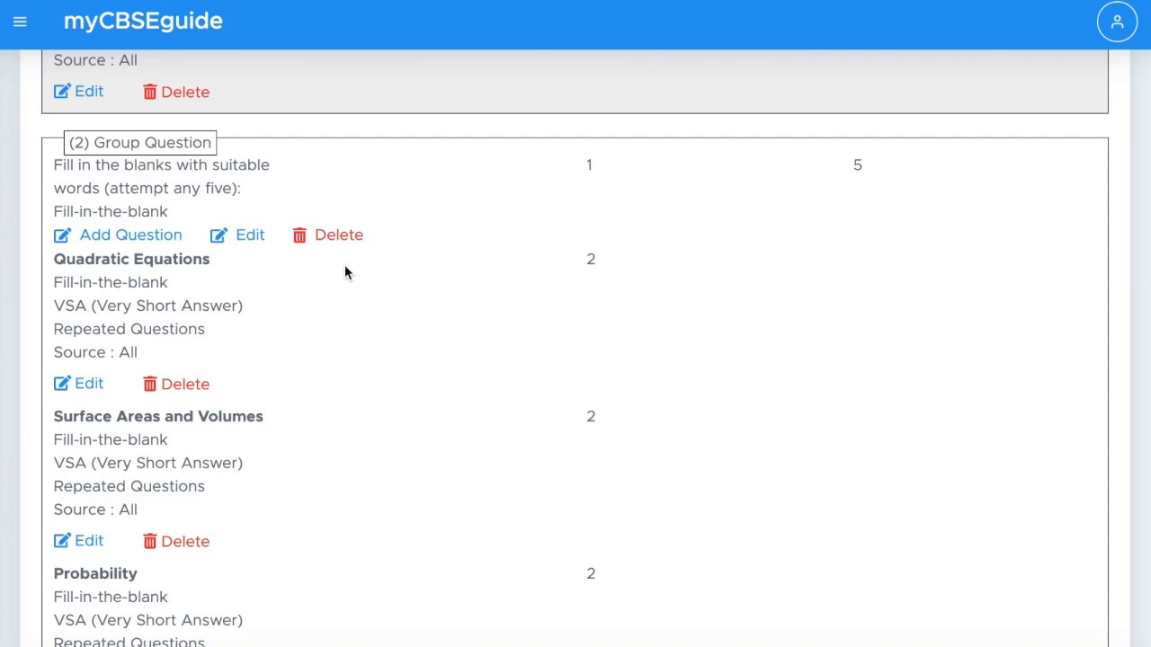
Add a group question to Part-B using the example text "Answer any four of the following questions in 30-40 words each:" with type Subjective Question.
scroll(344, 265, down, 3)
click(295, 457)
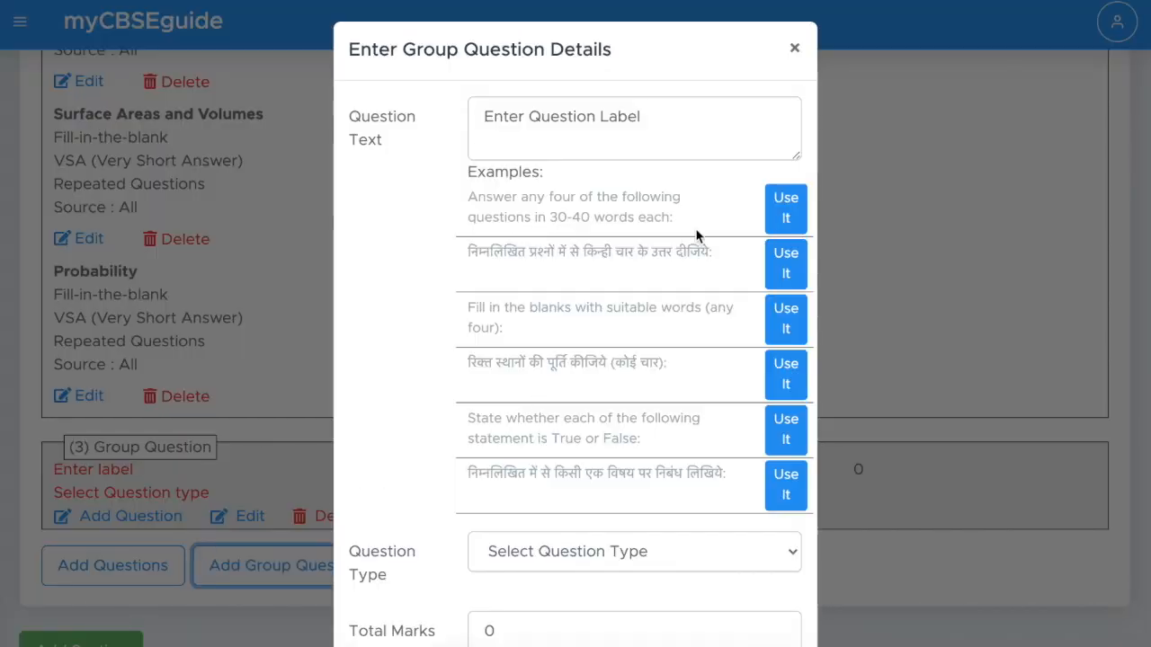
click(788, 210)
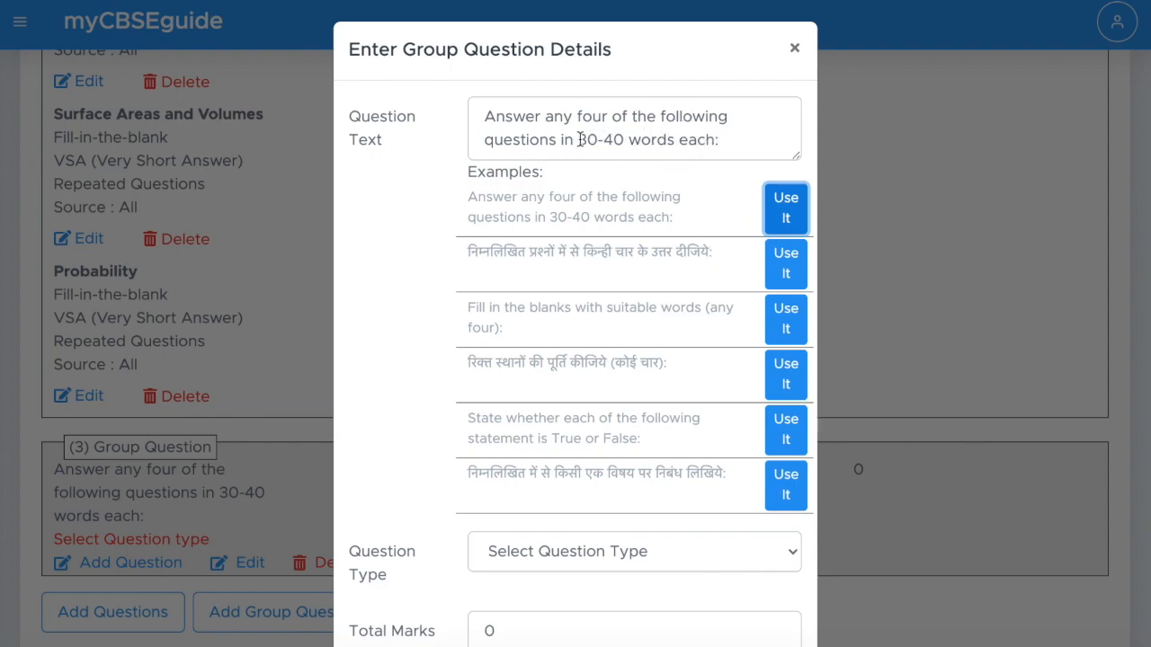
click(588, 546)
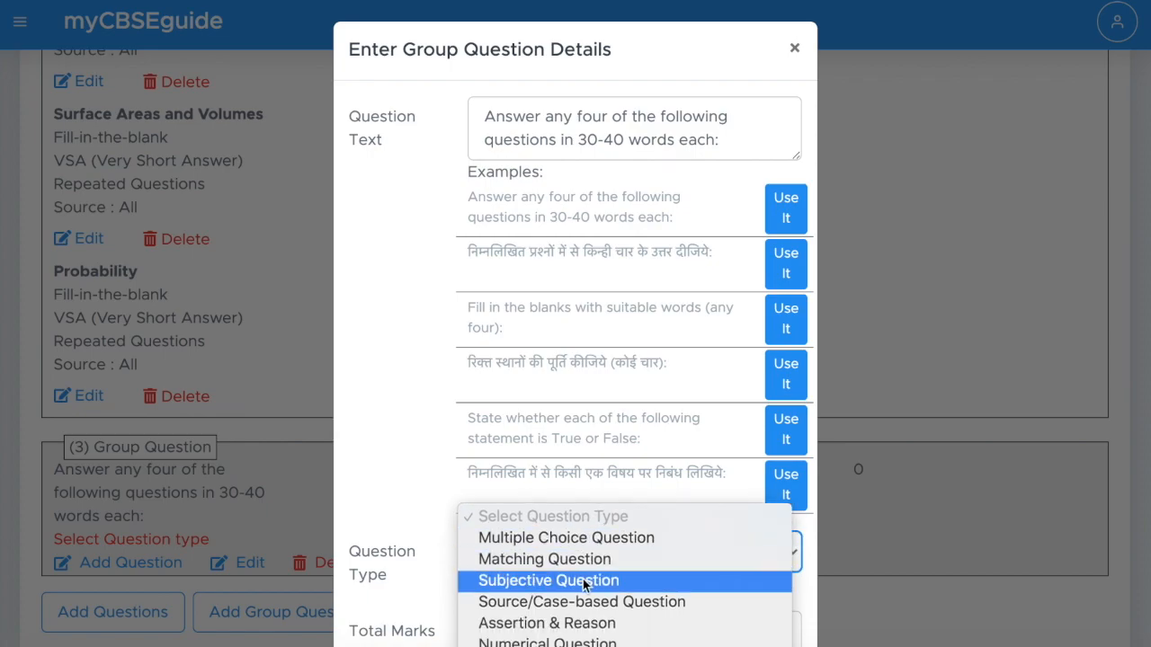
click(584, 582)
Set the subjective group question's total marks to 8 and accept it.
scroll(470, 524, down, 2)
click(507, 509)
key(BackSpace)
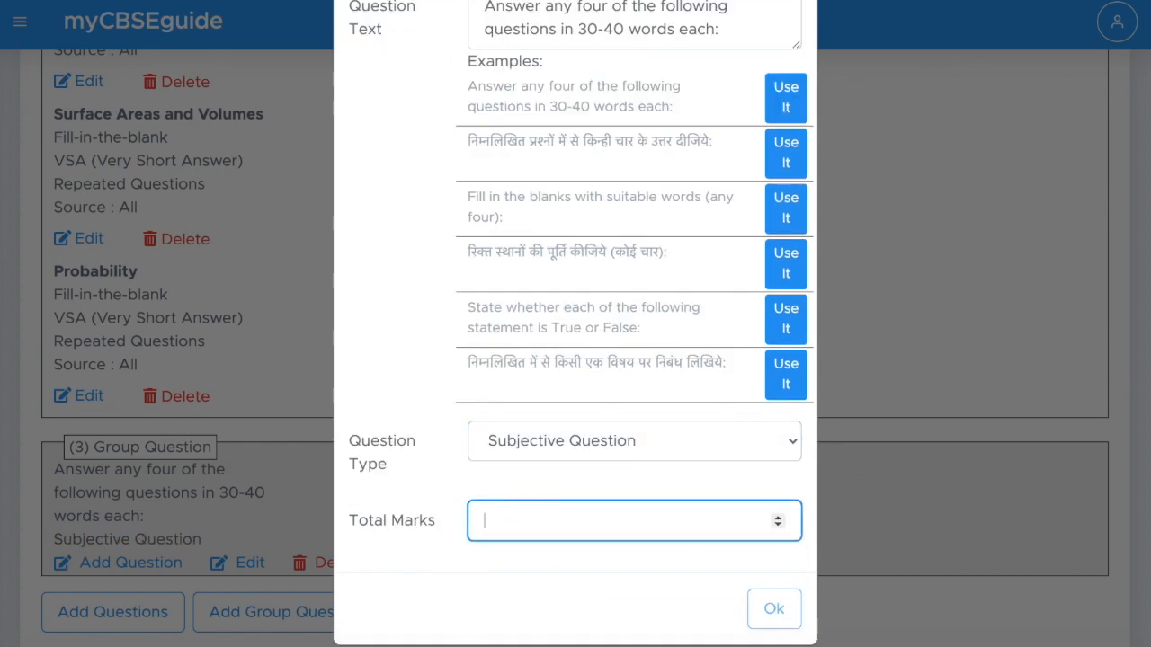
text(8)
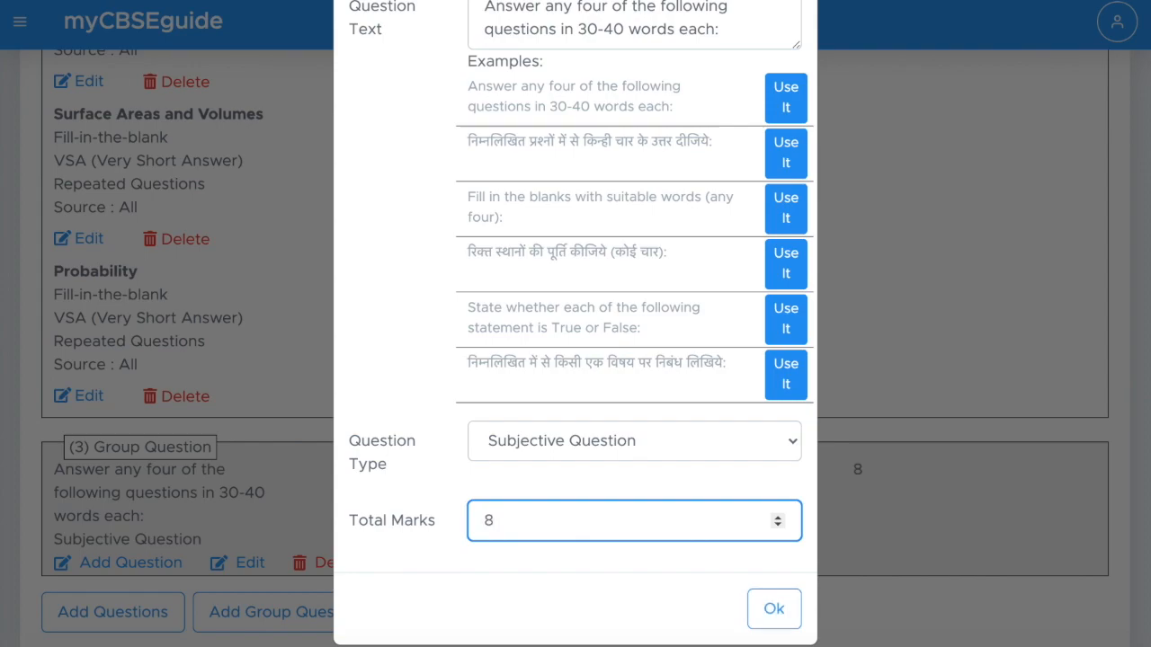
scroll(717, 150, up, 2)
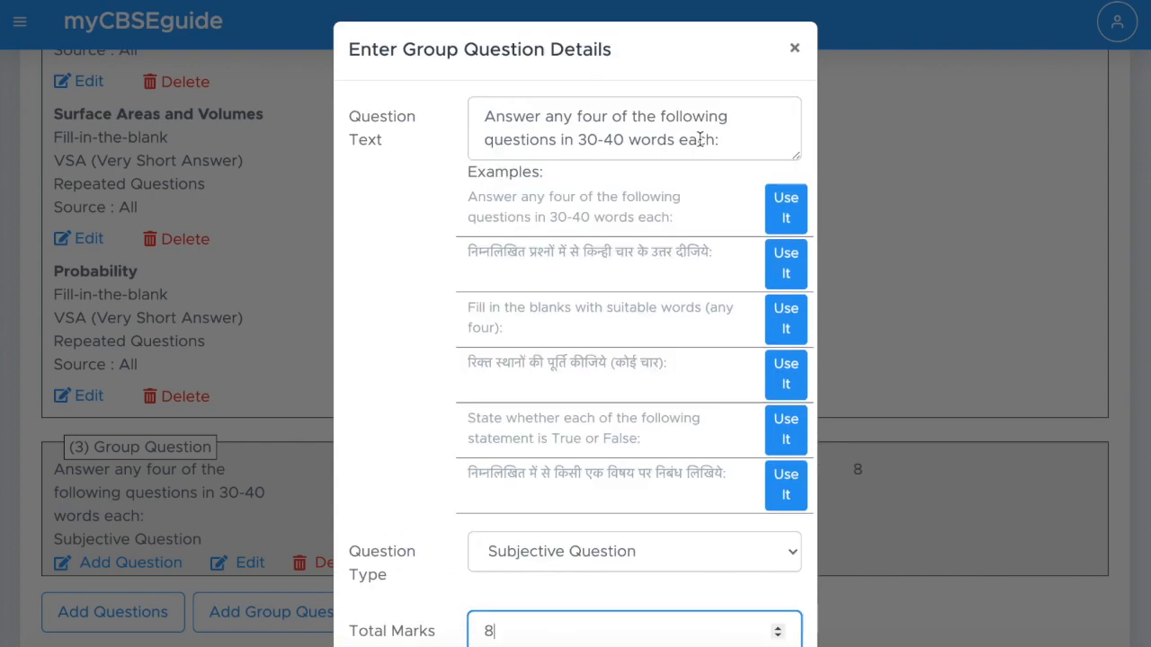
scroll(624, 306, down, 2)
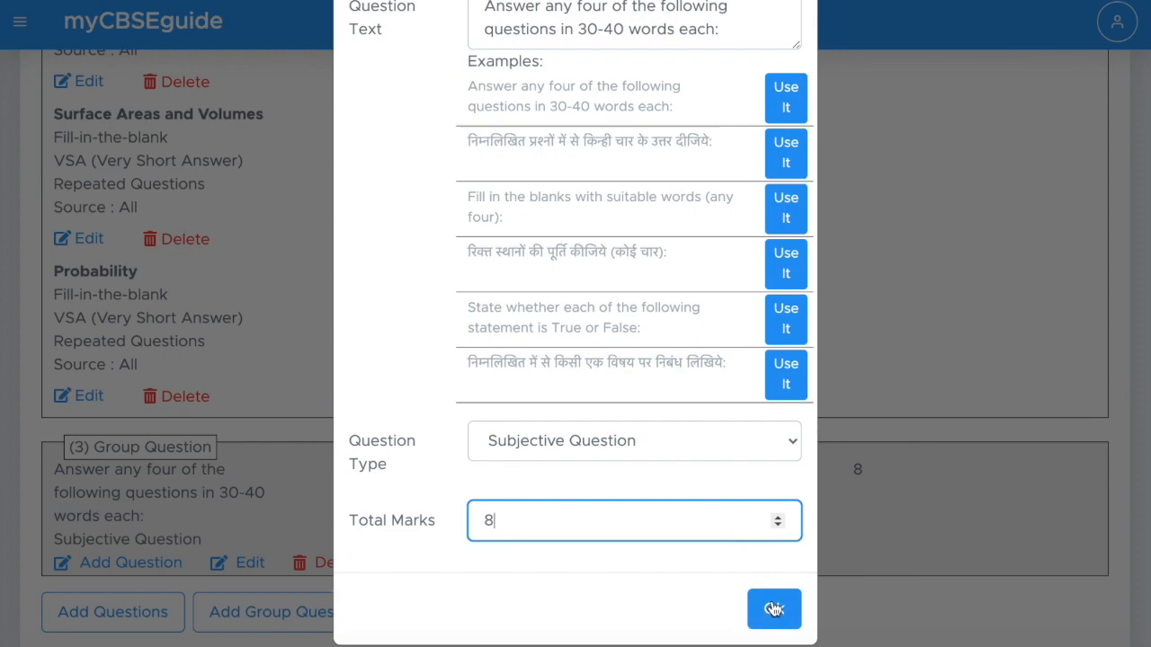
click(771, 607)
Add a question entry to the subjective group with chapter Arithmetic Progressions, weightage SA-1 (Short answer type-1) and 2 required questions.
scroll(141, 378, down, 2)
click(144, 401)
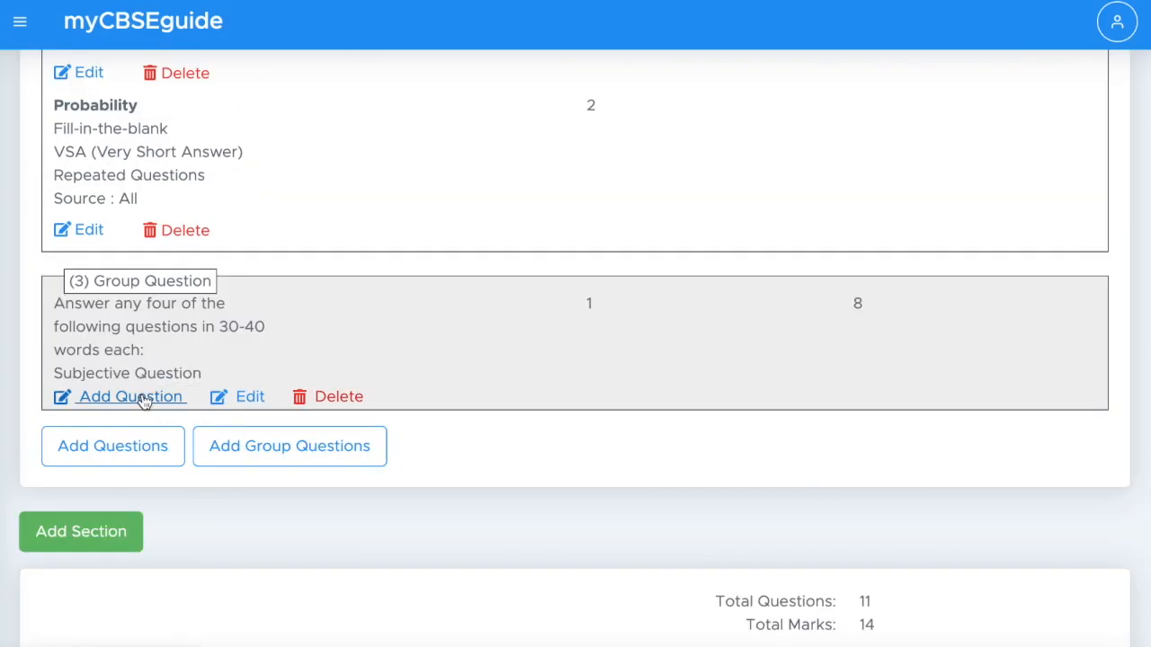
click(144, 401)
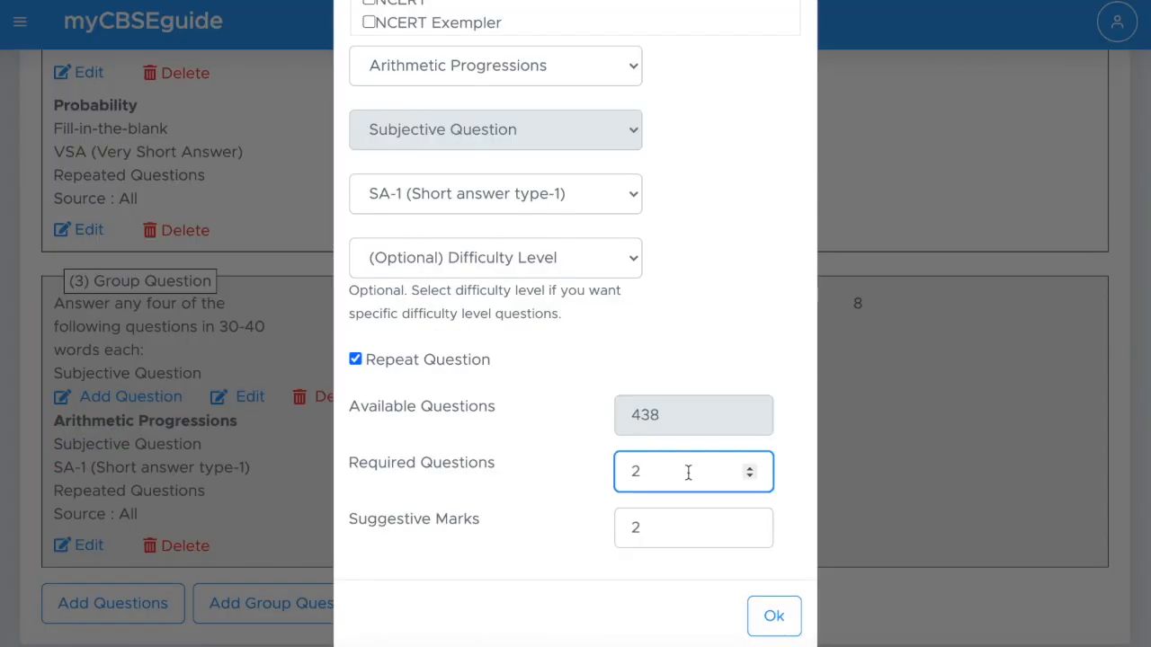
click(770, 614)
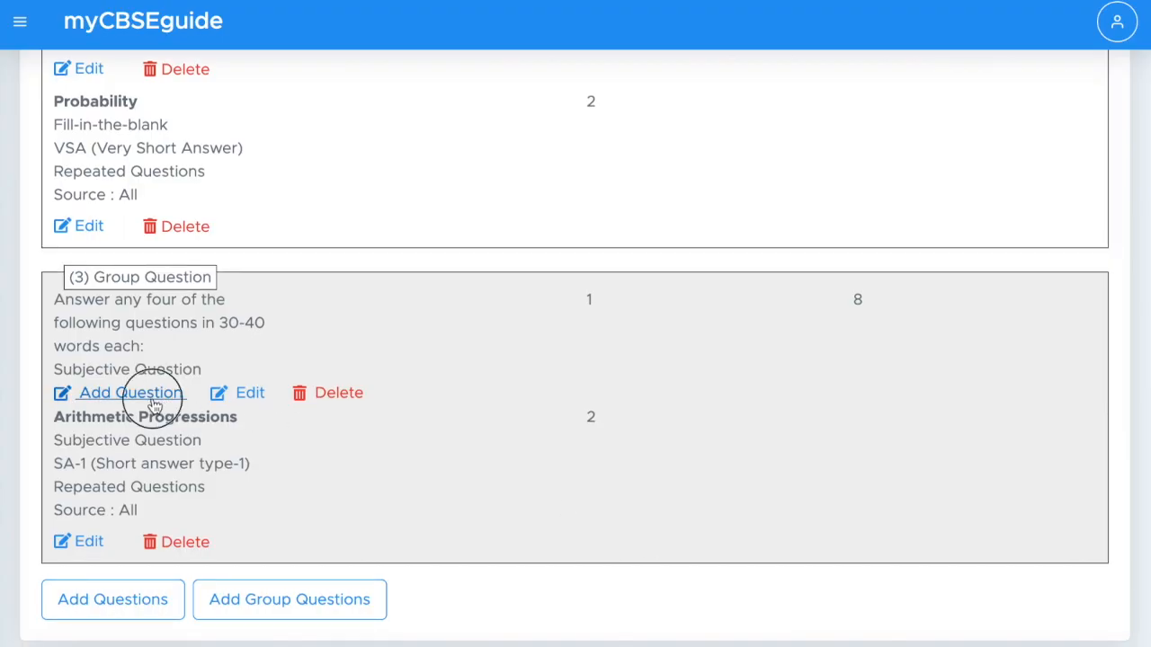
Add a question entry to the subjective group with chapter Introduction to Trigonometry, weightage SA-1 (Short answer type-1) and 2 required questions.
click(153, 401)
click(450, 232)
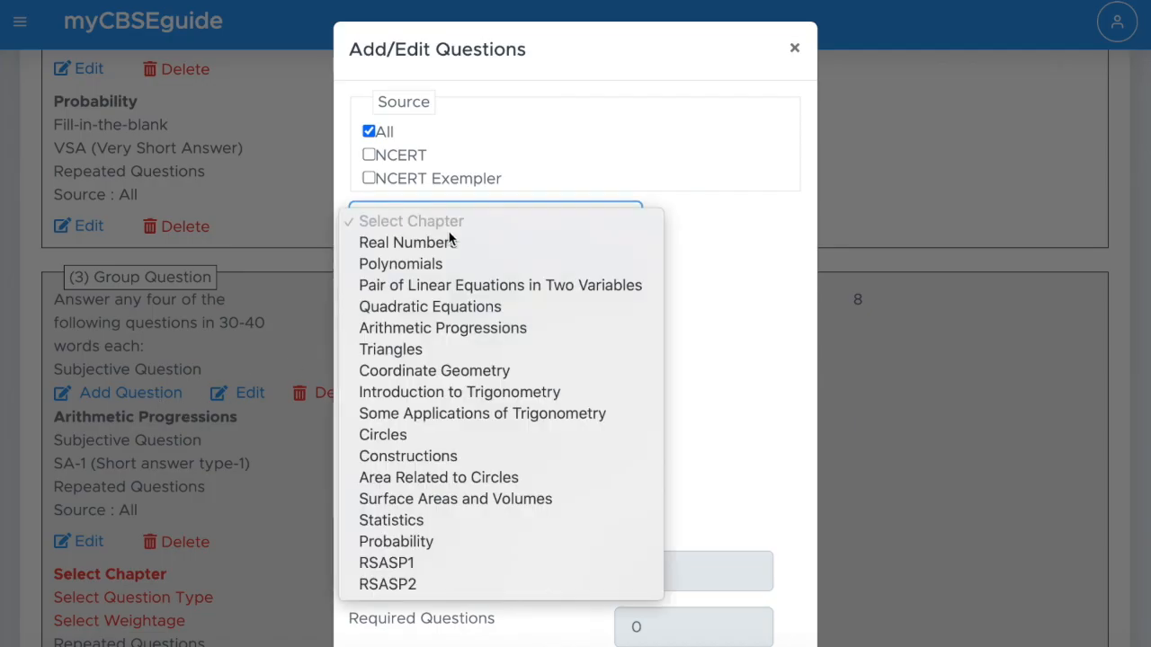
click(447, 392)
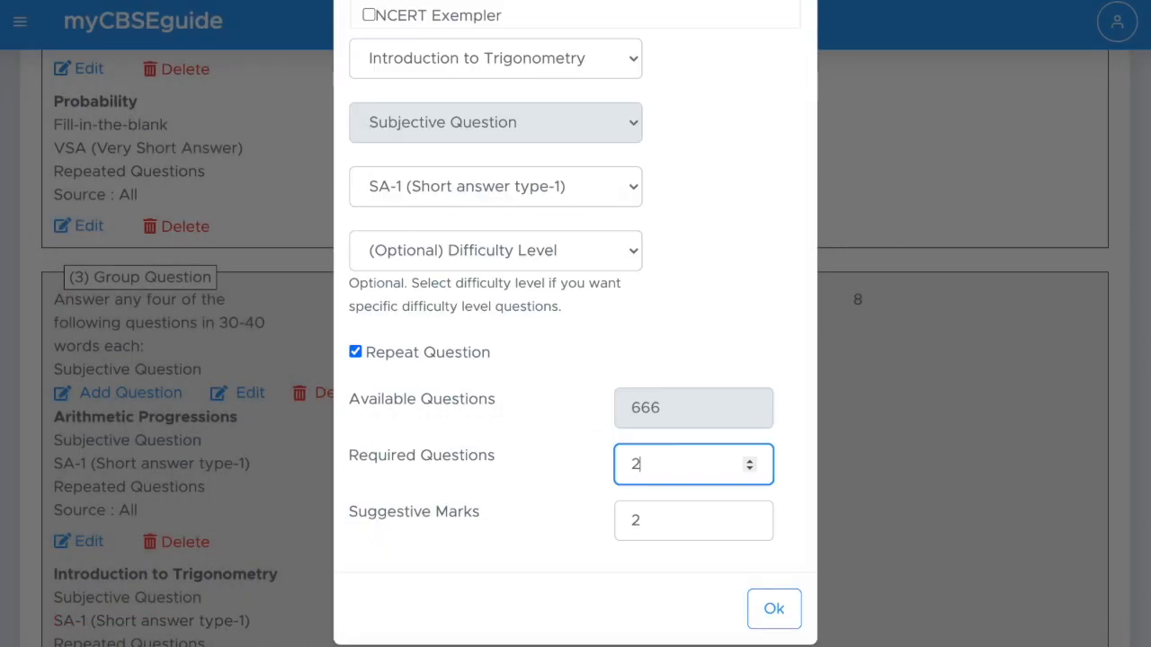
click(770, 609)
Add a question entry to the subjective group with chapter Statistics, weightage SA-1 (Short answer type-1) and 1 required question.
scroll(261, 345, down, 2)
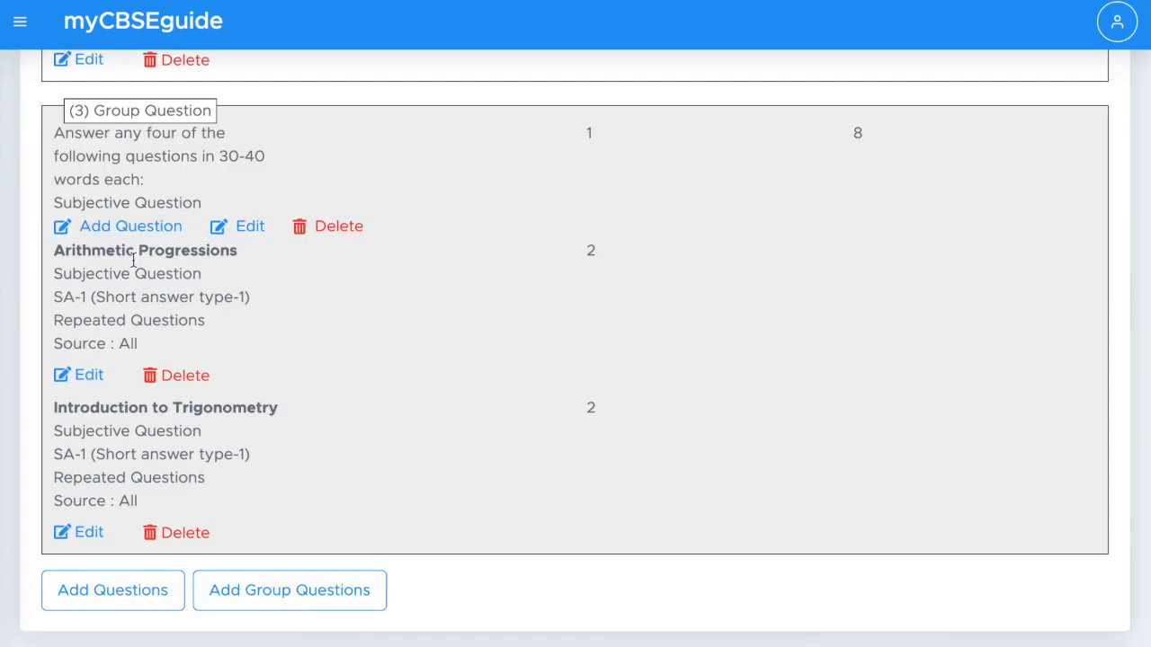
click(126, 229)
click(470, 221)
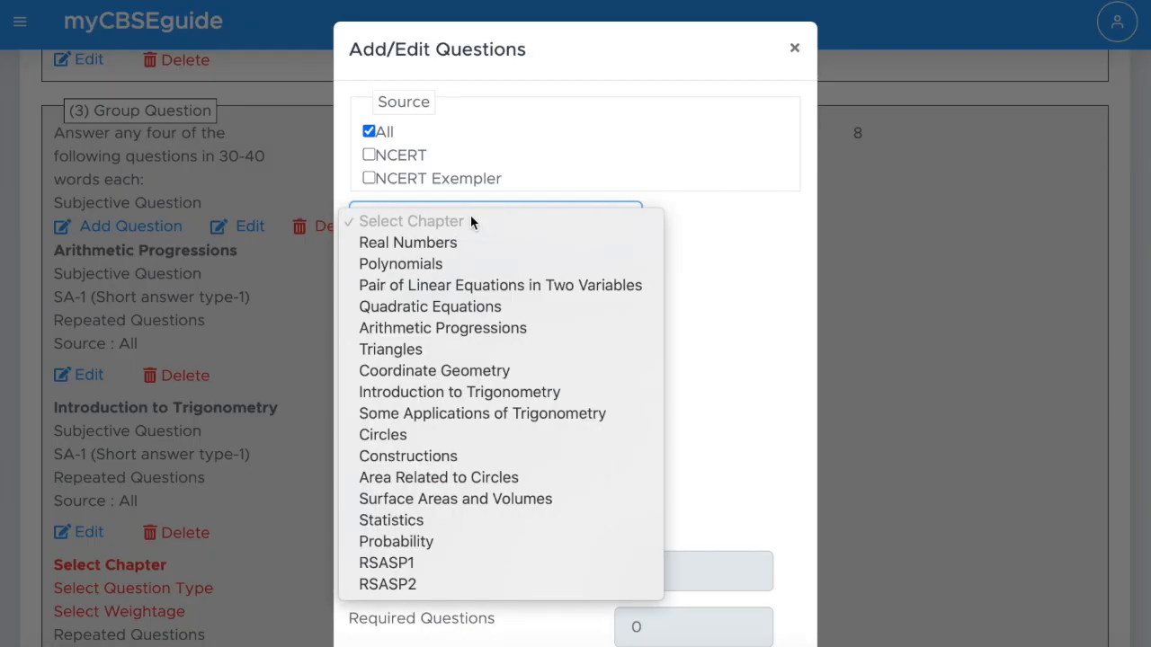
click(437, 528)
click(464, 344)
click(454, 395)
scroll(483, 431, down, 2)
click(666, 458)
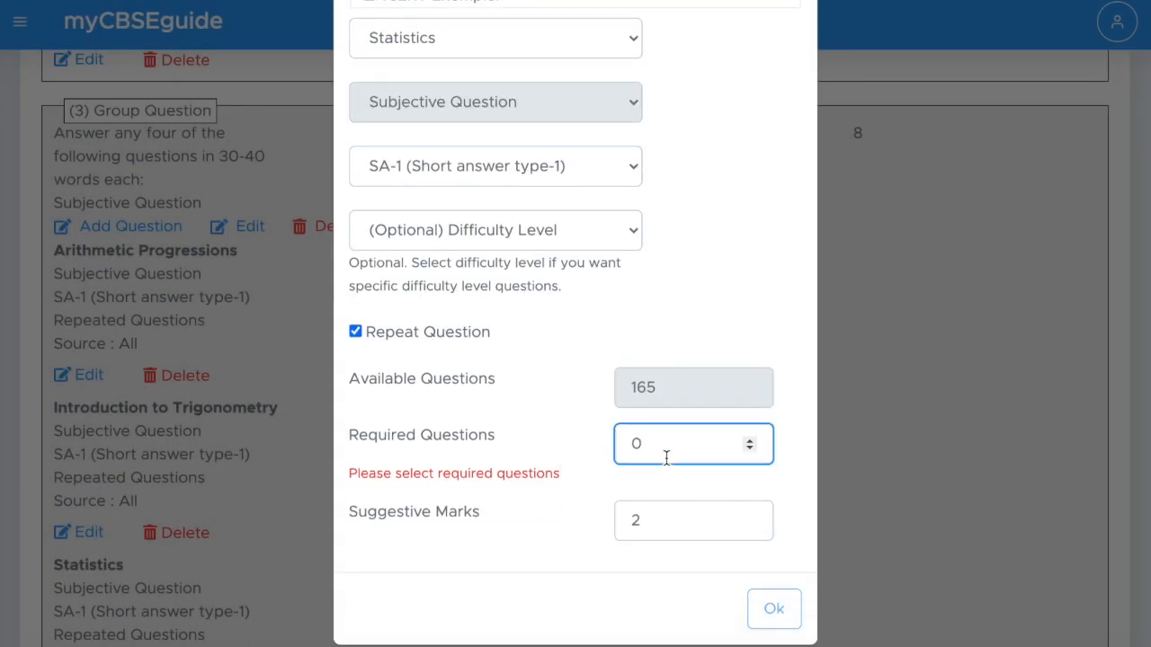
text(1)
click(773, 609)
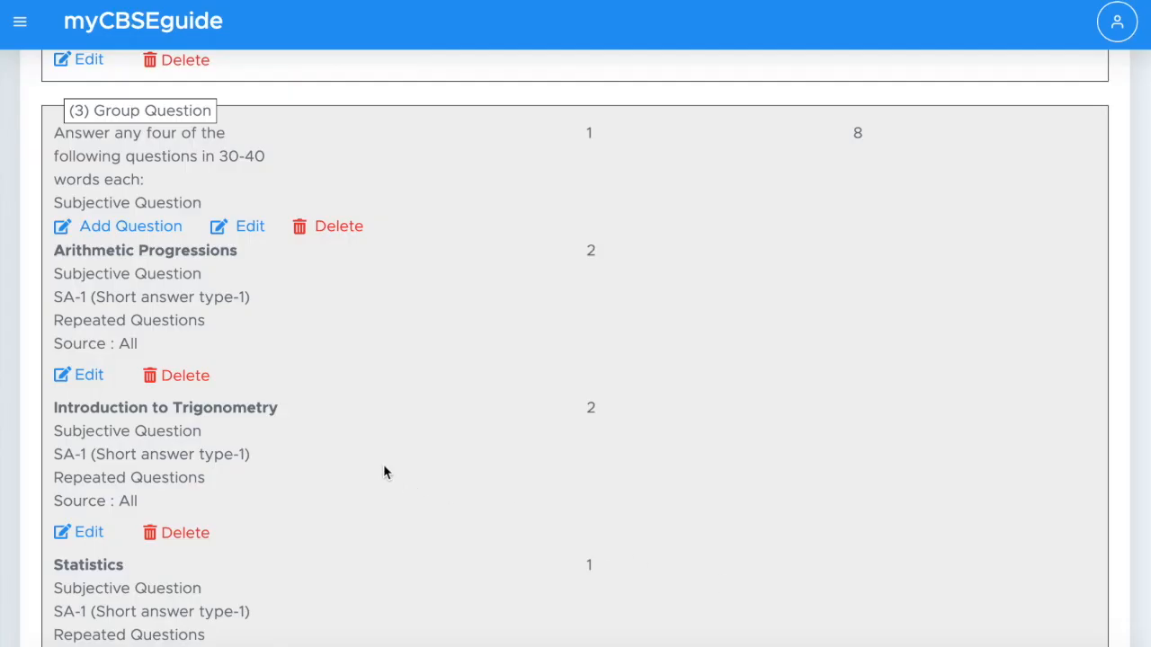
Check the required question counts of the subjective group's three chapters against its "any four" instruction.
scroll(650, 387, down, 1)
double_click(594, 235)
double_click(591, 394)
double_click(598, 554)
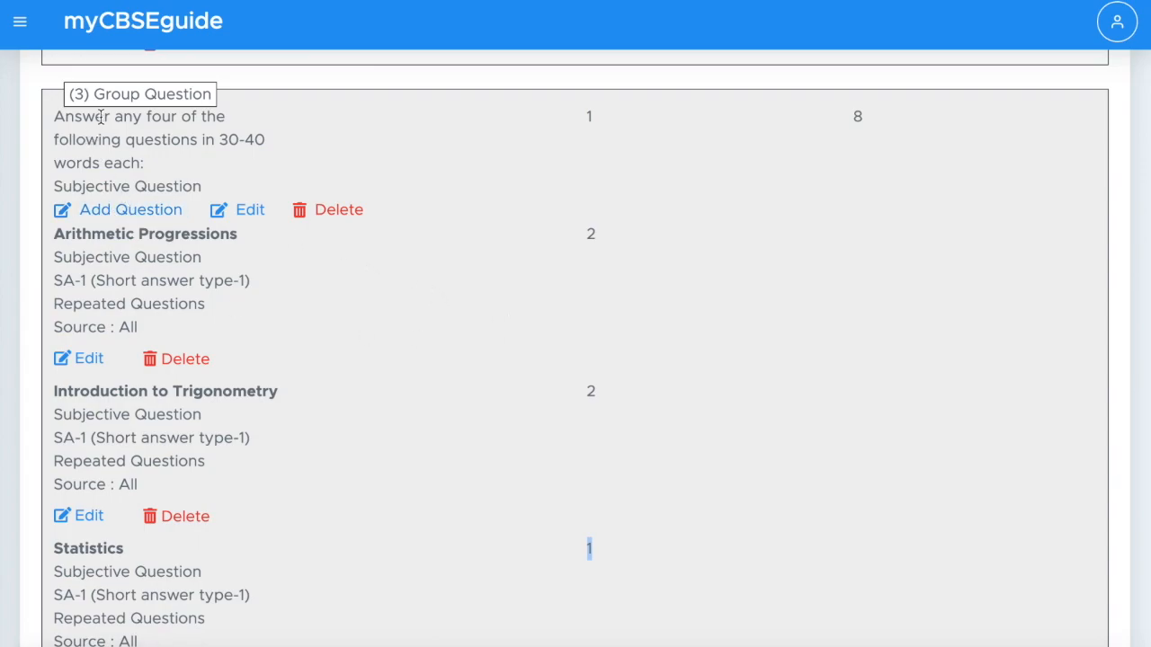
drag(114, 117, 175, 125)
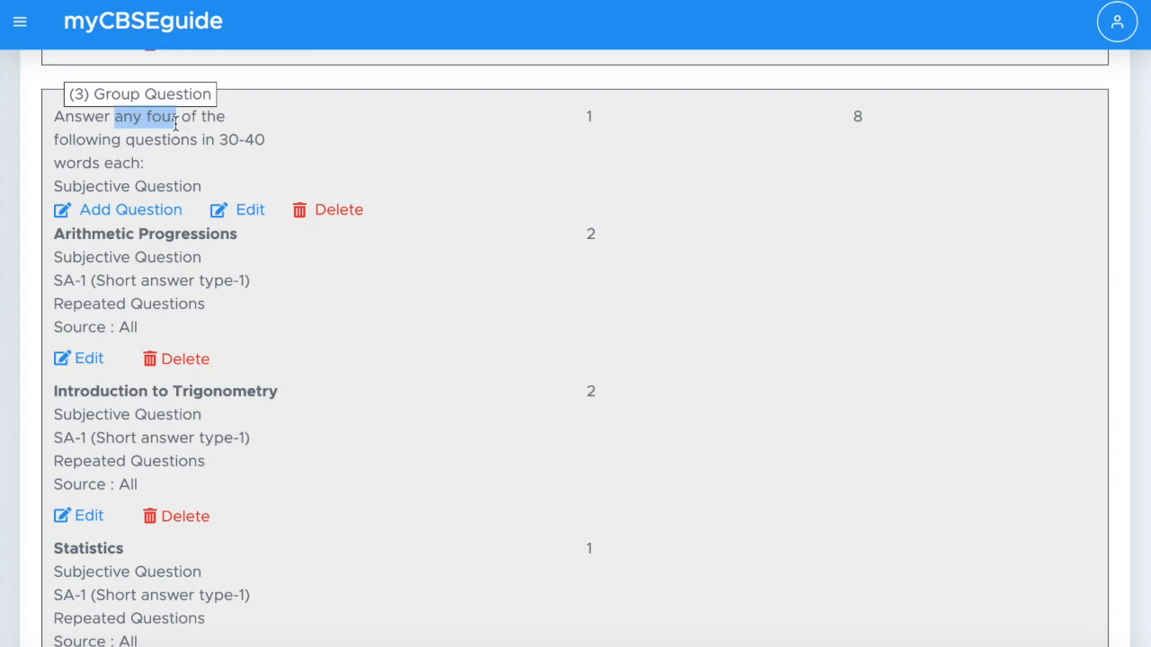
Add a standalone Part-B question with chapter Statistics, type Subjective Question, weightage SA-2 (Short answer type-2) and 1 required question.
scroll(110, 350, down, 4)
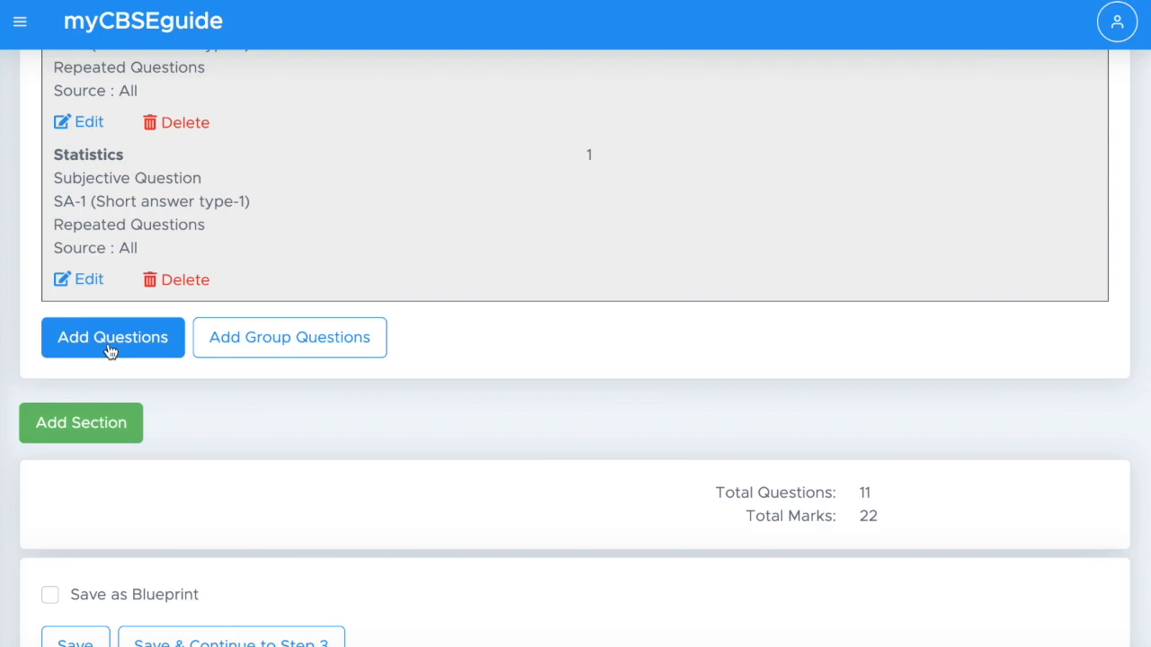
click(109, 349)
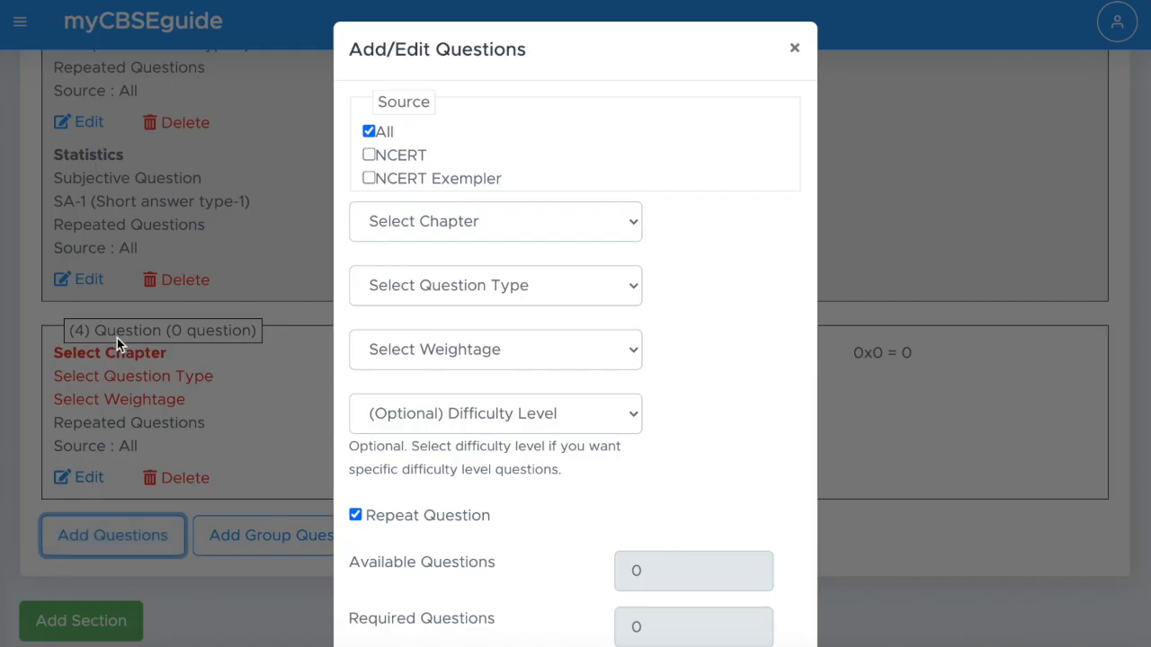
click(442, 220)
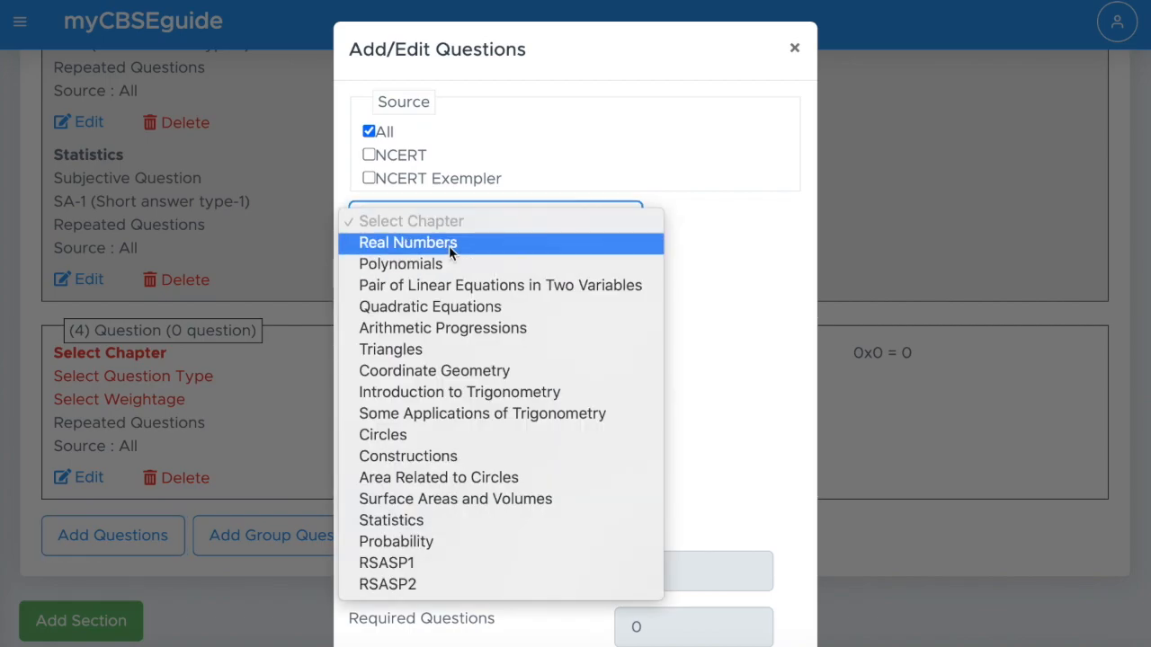
click(419, 522)
scroll(654, 452, down, 2)
click(655, 452)
text(1)
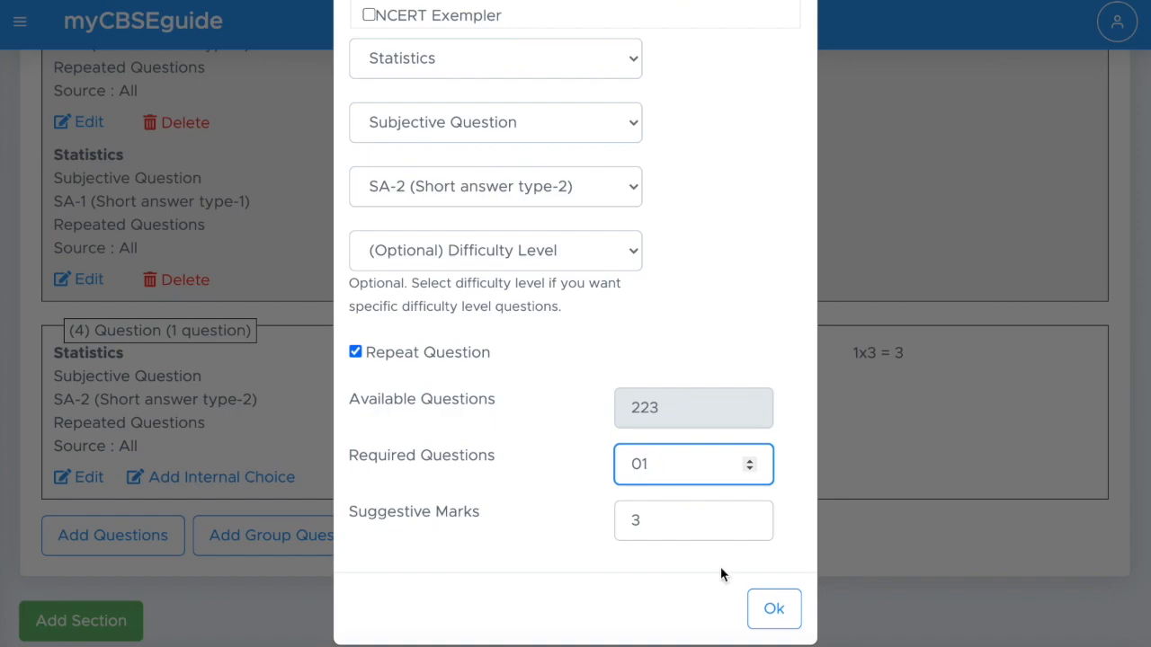
click(771, 610)
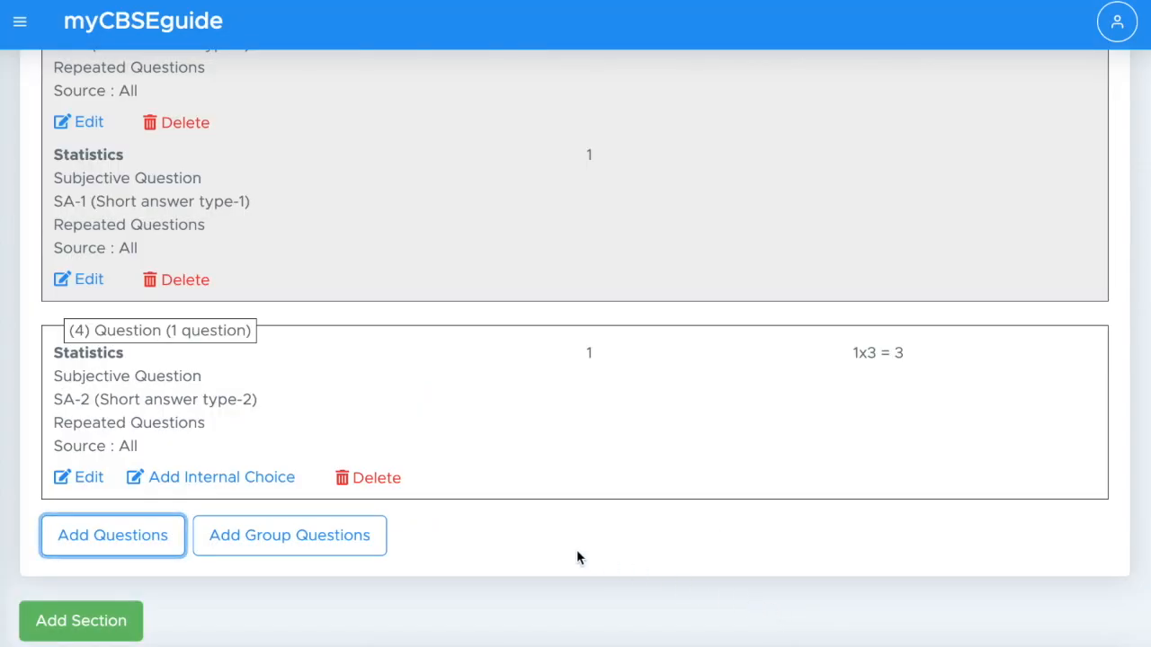
Add an internal choice to the SA-2 Statistics question with chapter Probability, type Subjective Question and weightage SA-2 (Short answer type-2).
scroll(441, 405, down, 2)
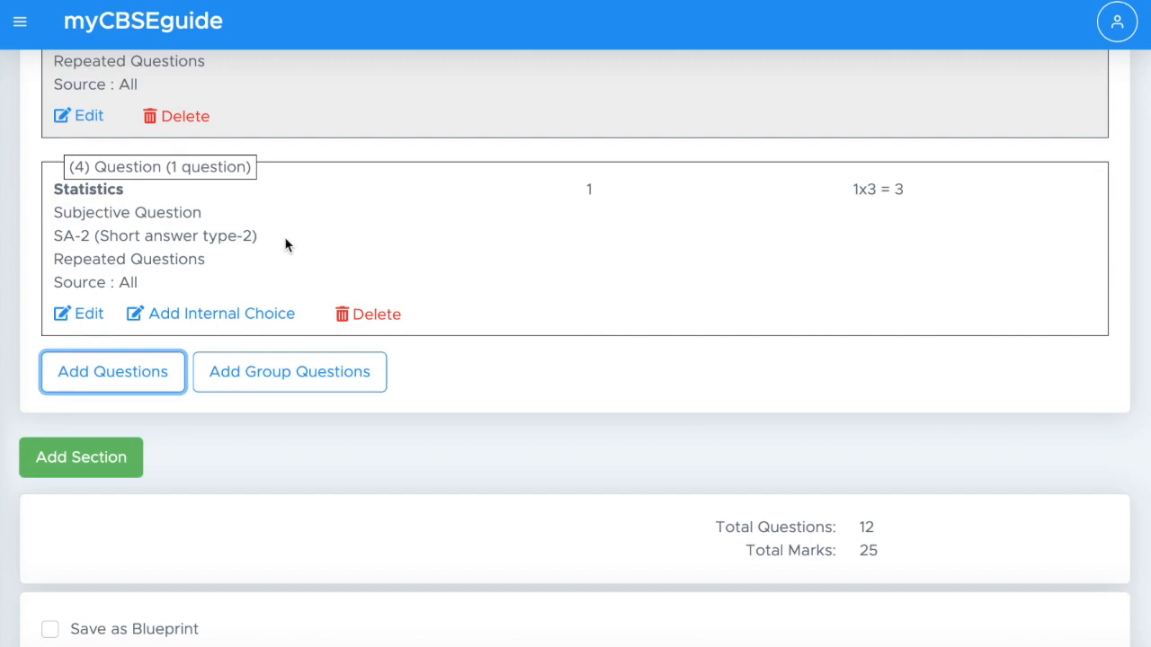
click(258, 312)
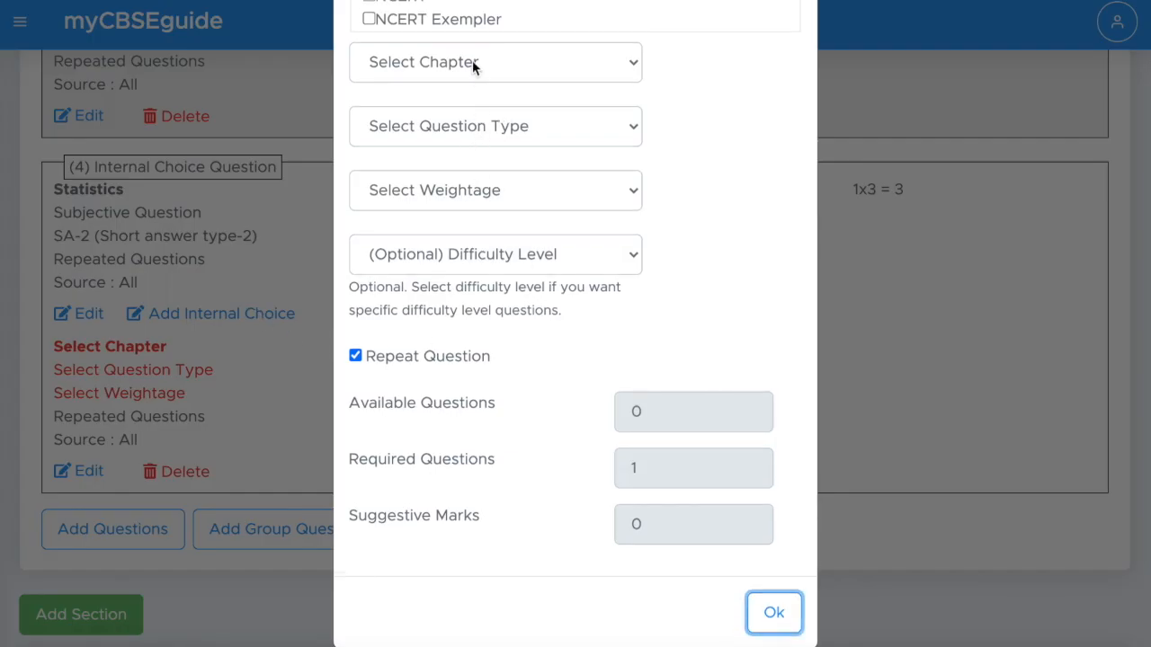
click(472, 60)
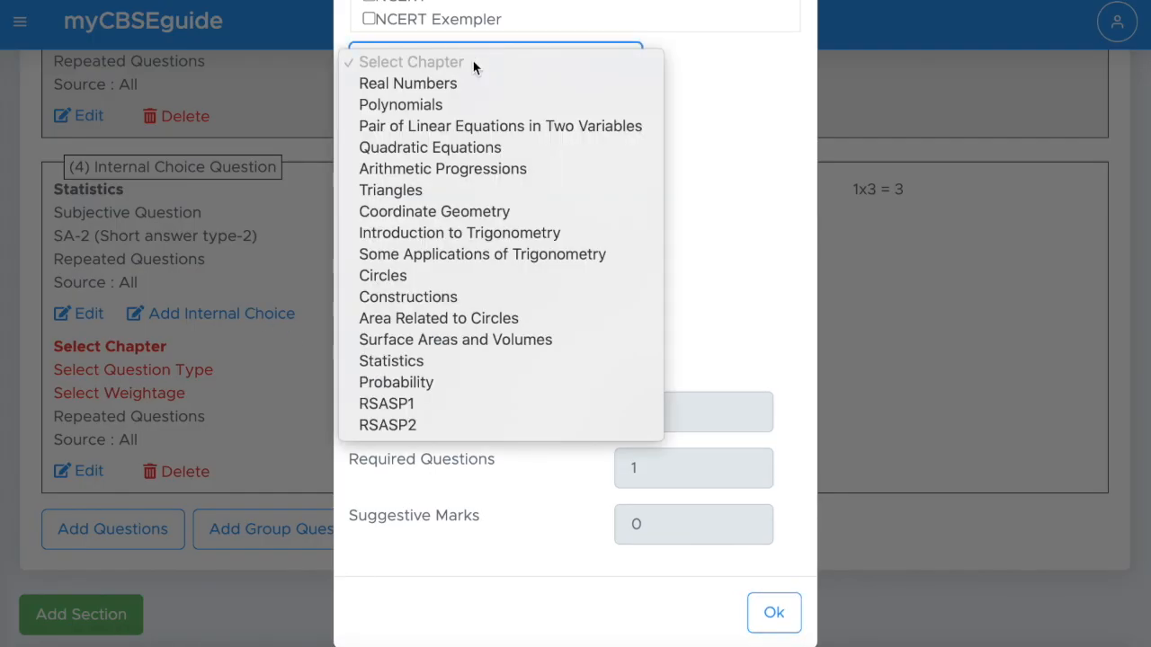
click(424, 382)
click(450, 126)
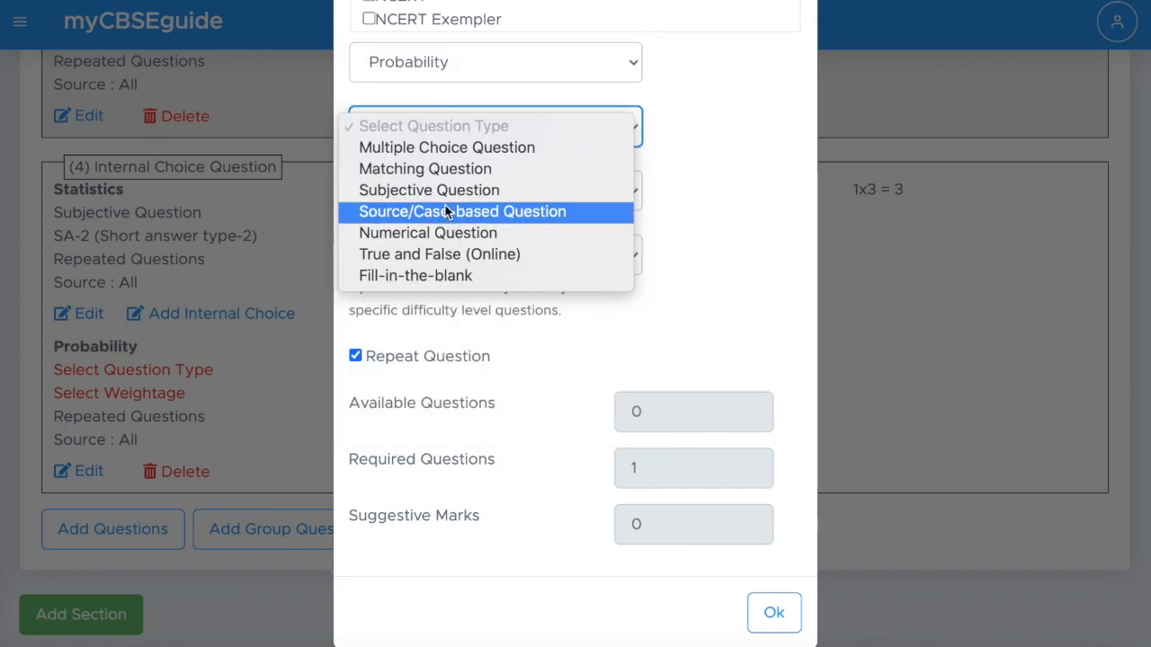
click(442, 191)
click(442, 190)
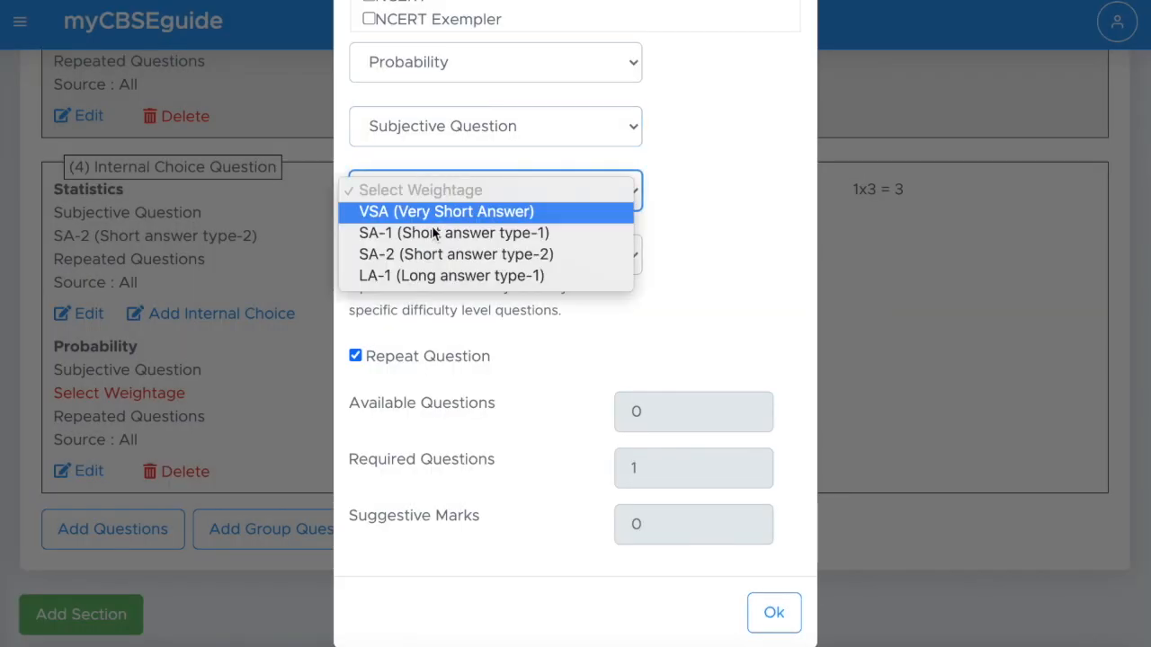
click(439, 254)
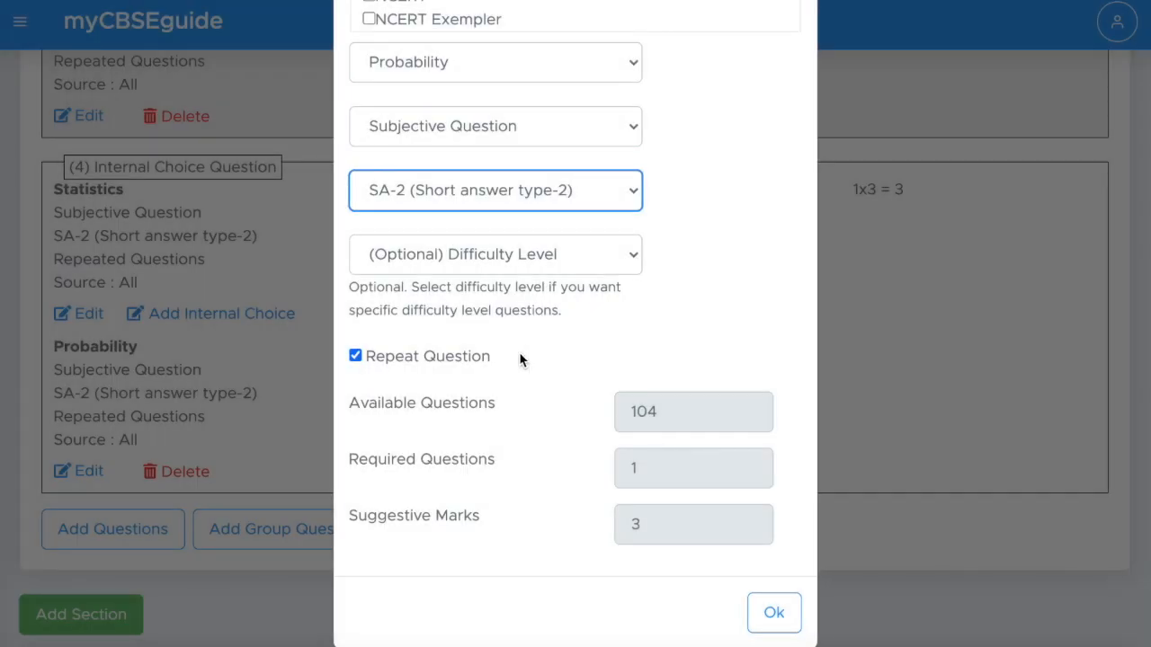
click(768, 612)
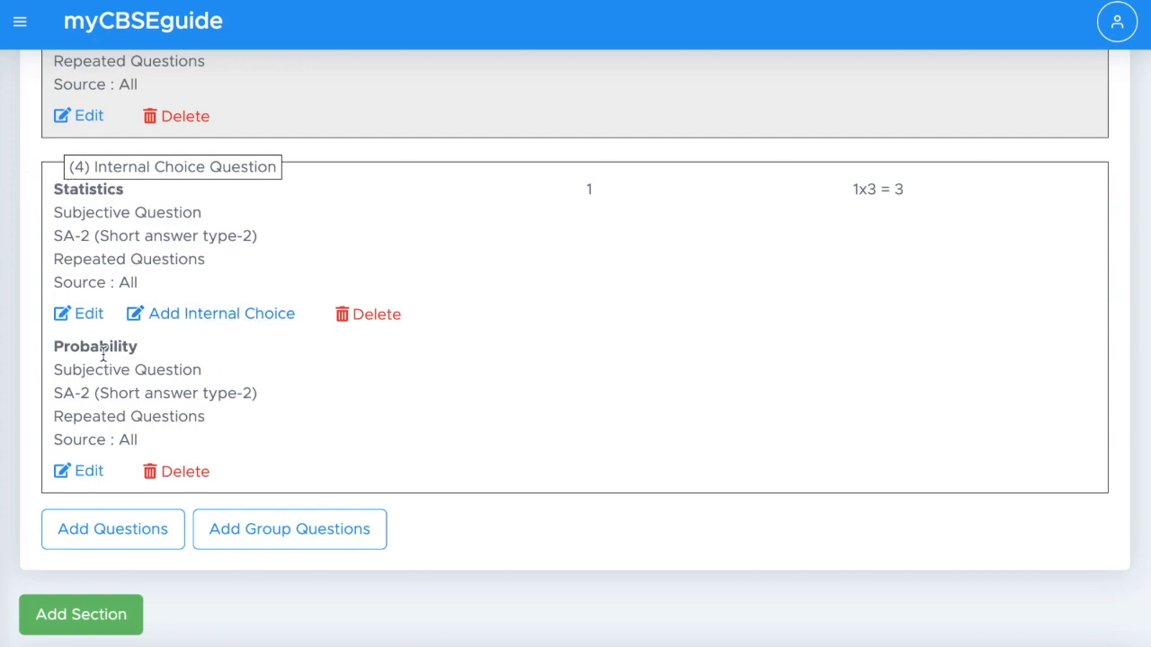
Add another internal choice to the SA-2 Statistics question with chapter Arithmetic Progressions, type Subjective Question and weightage SA-2 (Short answer type-2).
click(227, 314)
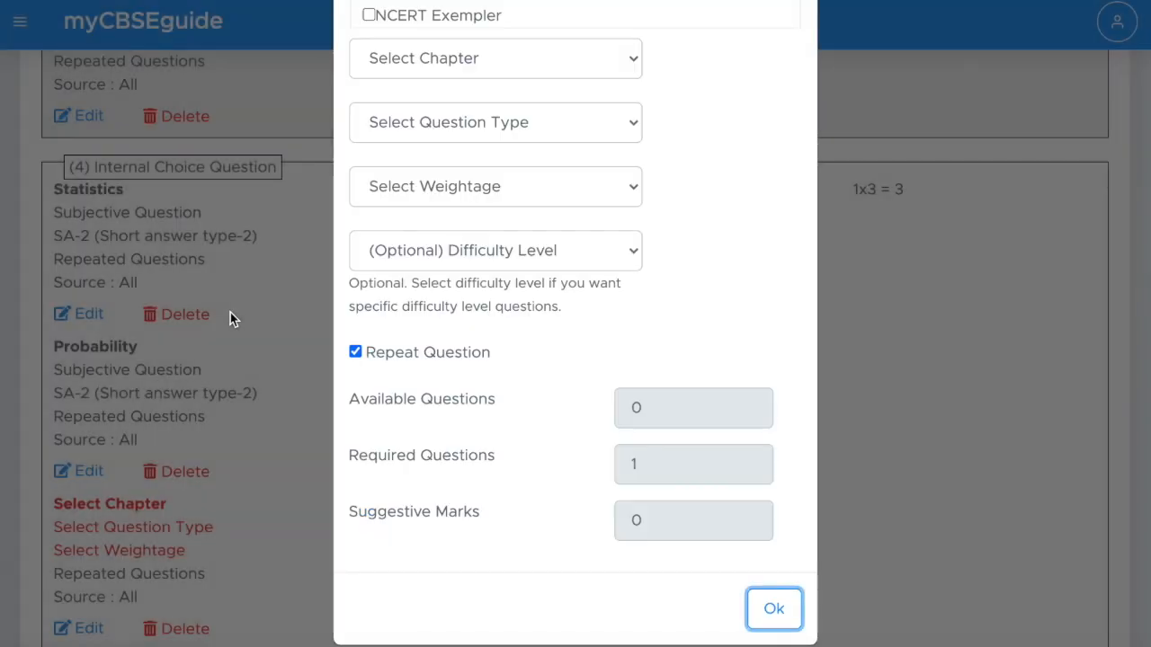
click(480, 58)
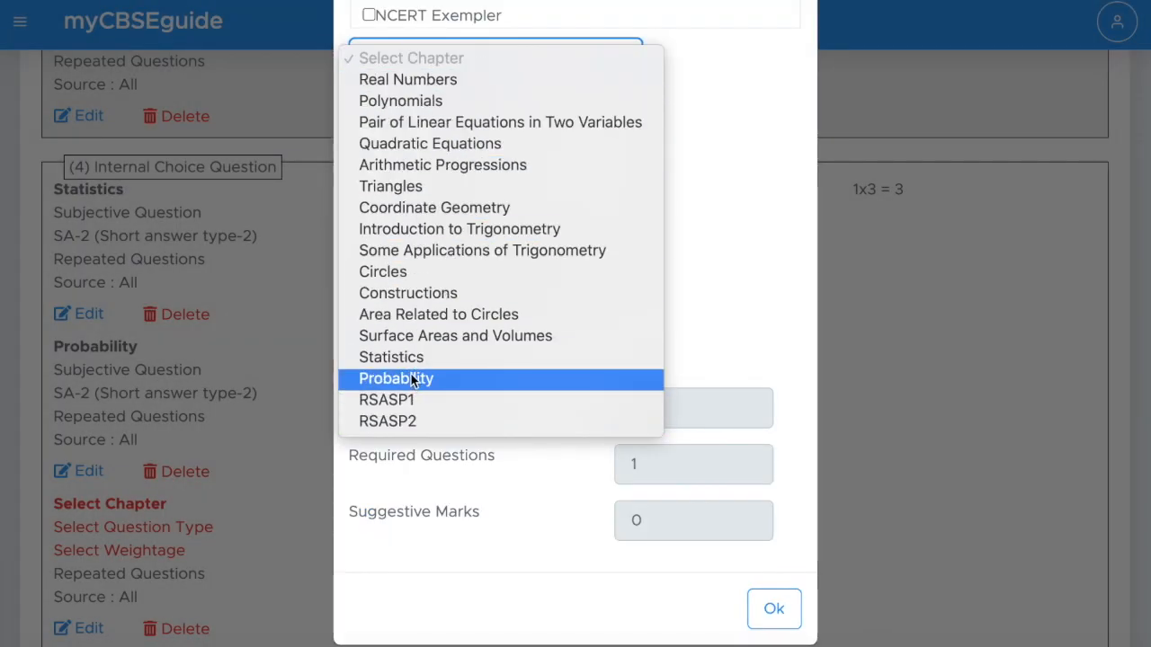
click(411, 166)
click(458, 123)
click(460, 187)
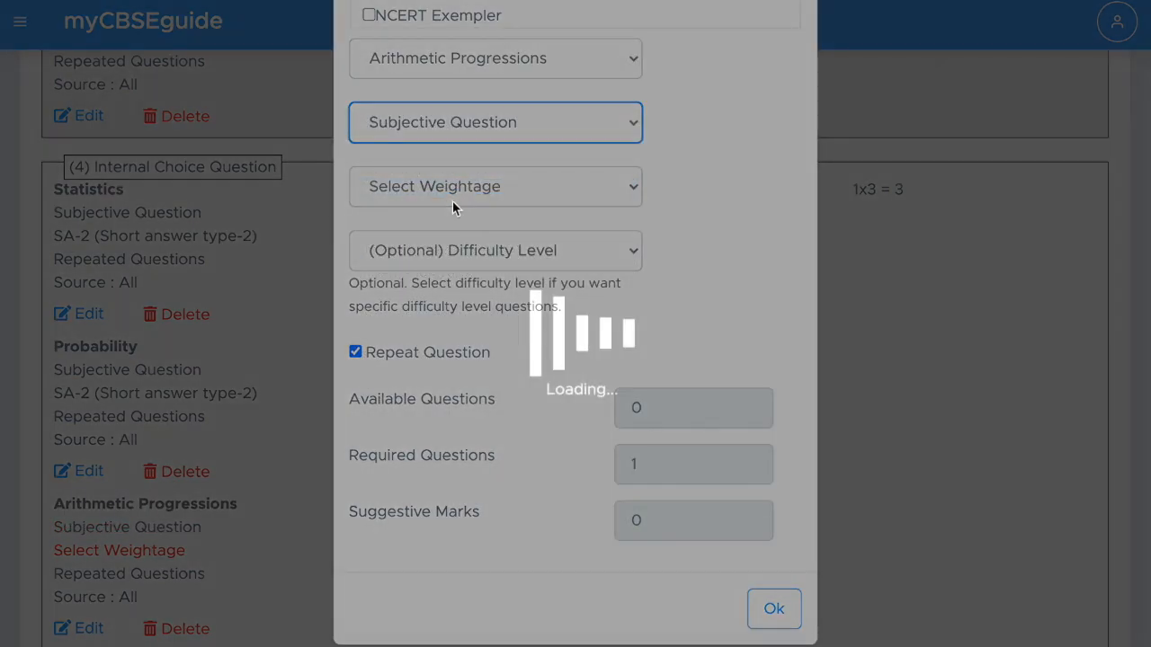
click(446, 185)
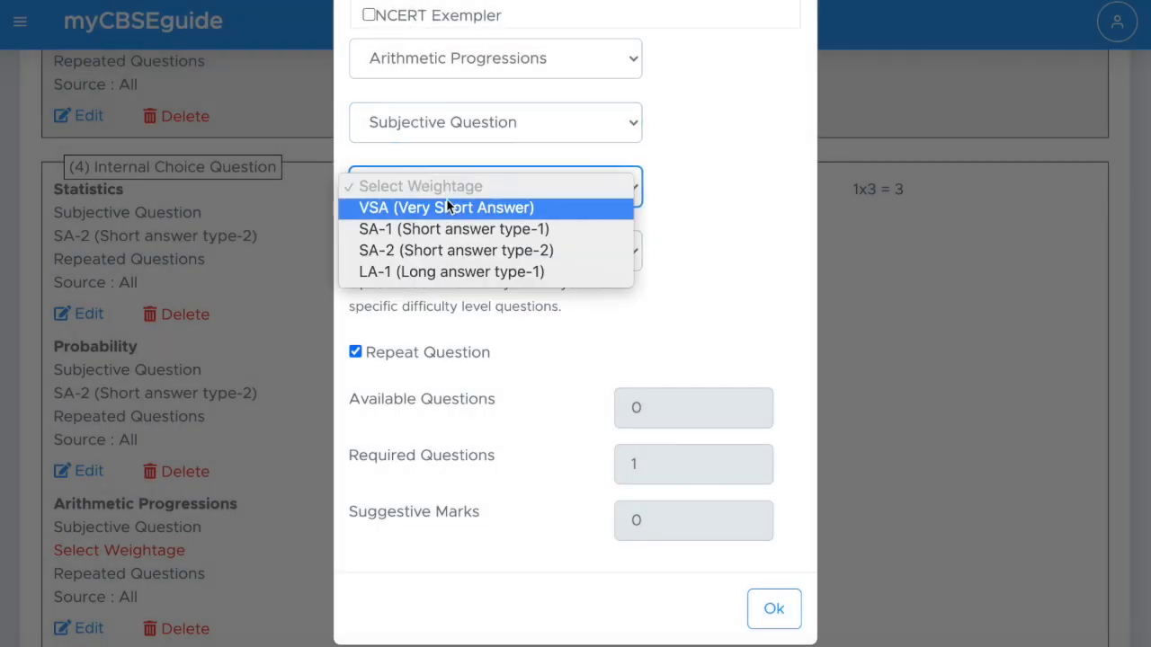
click(444, 253)
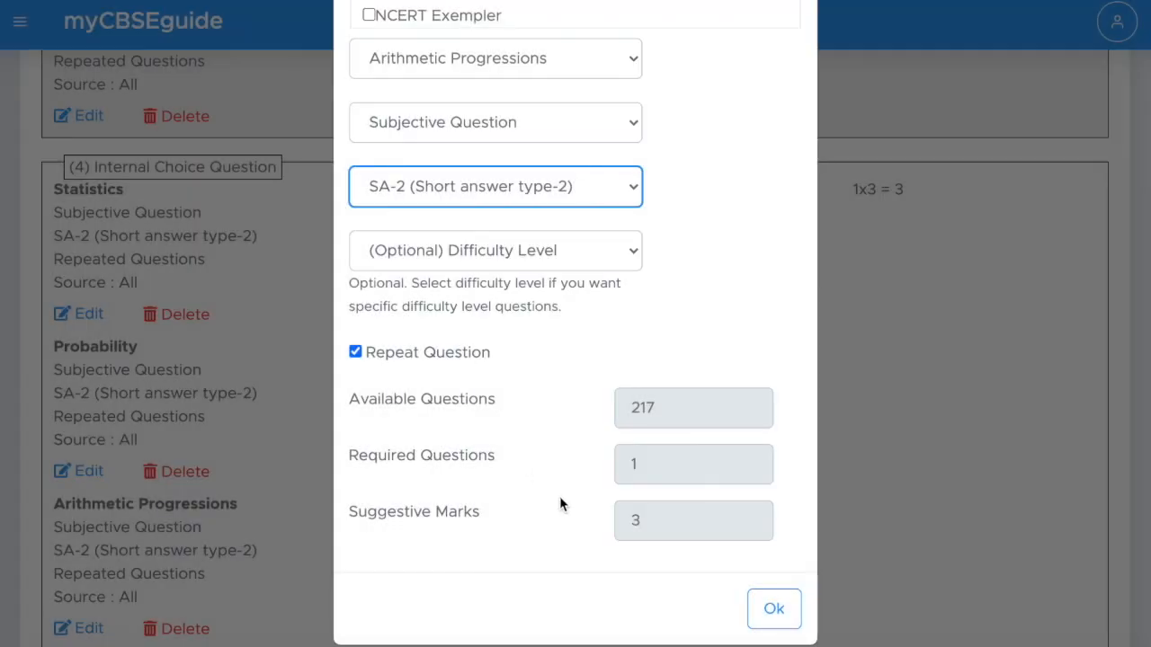
click(779, 612)
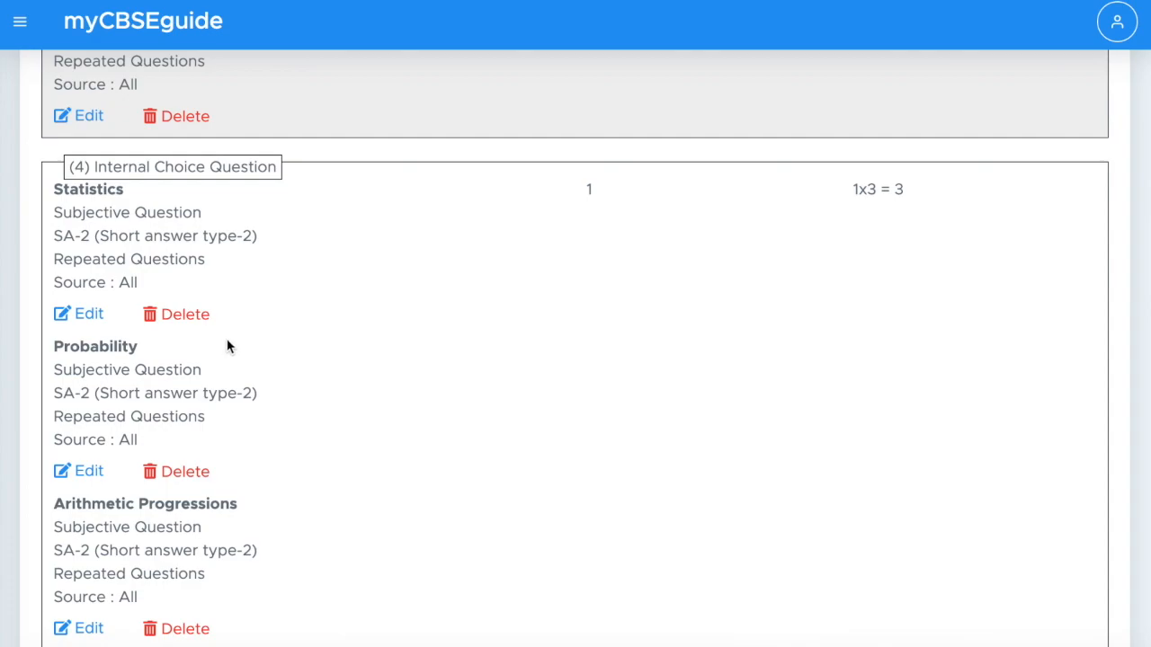
Review the internal choice question's chapter alternatives and the blueprint's total questions and marks.
scroll(304, 320, down, 1)
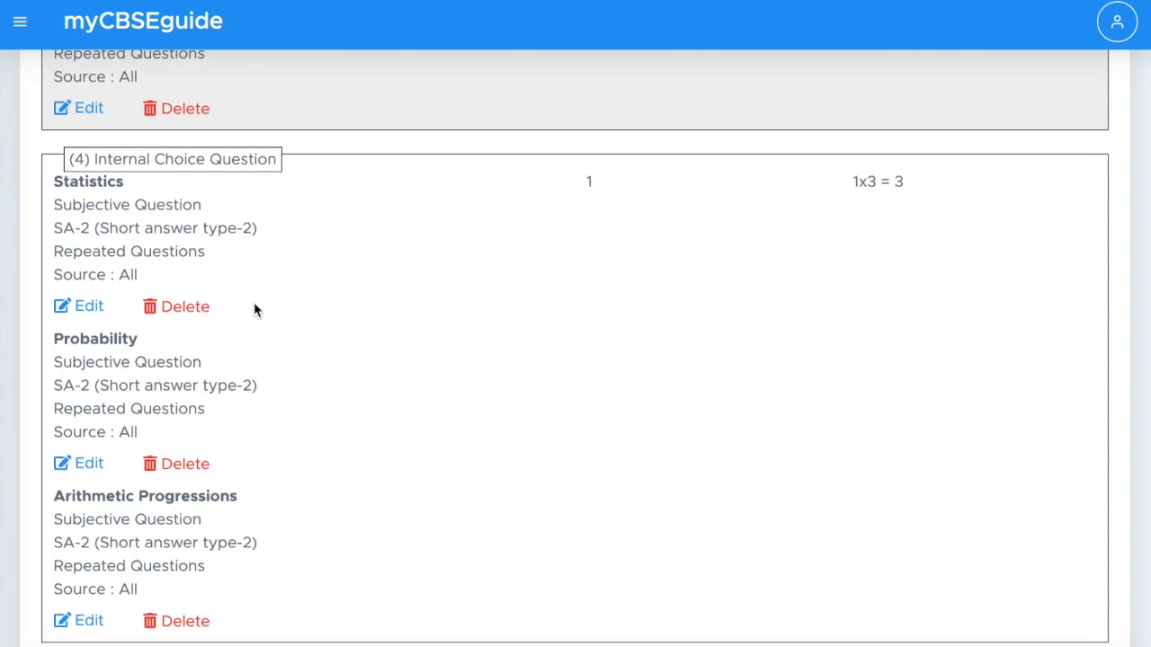
scroll(112, 221, down, 1)
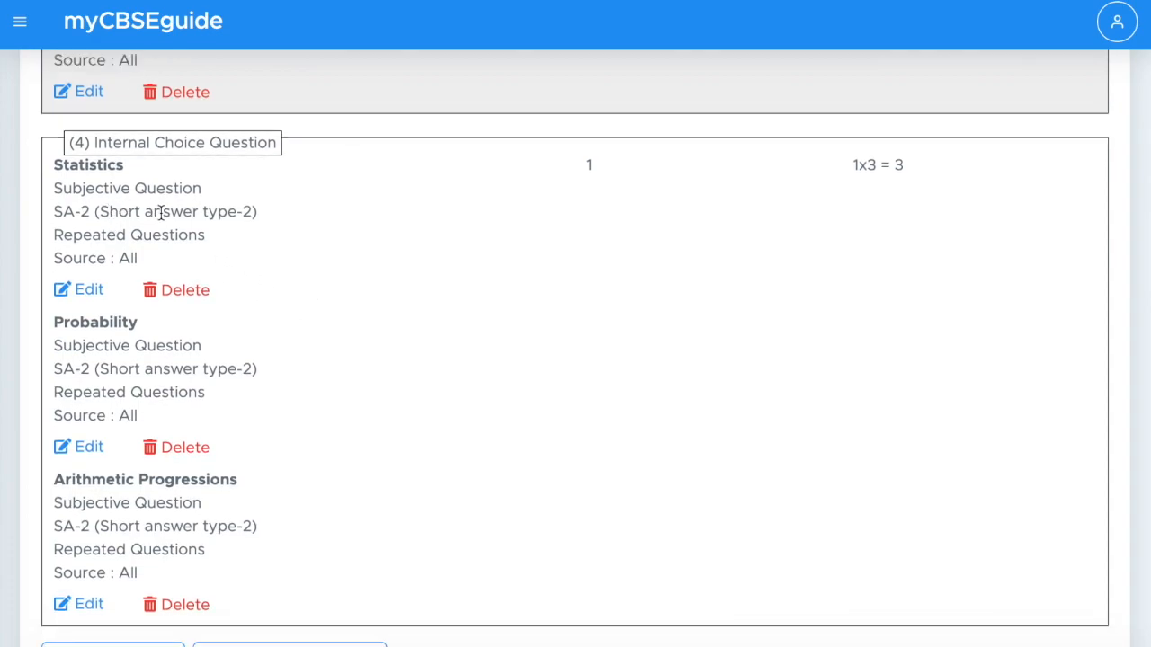
scroll(139, 319, down, 1)
scroll(243, 347, down, 1)
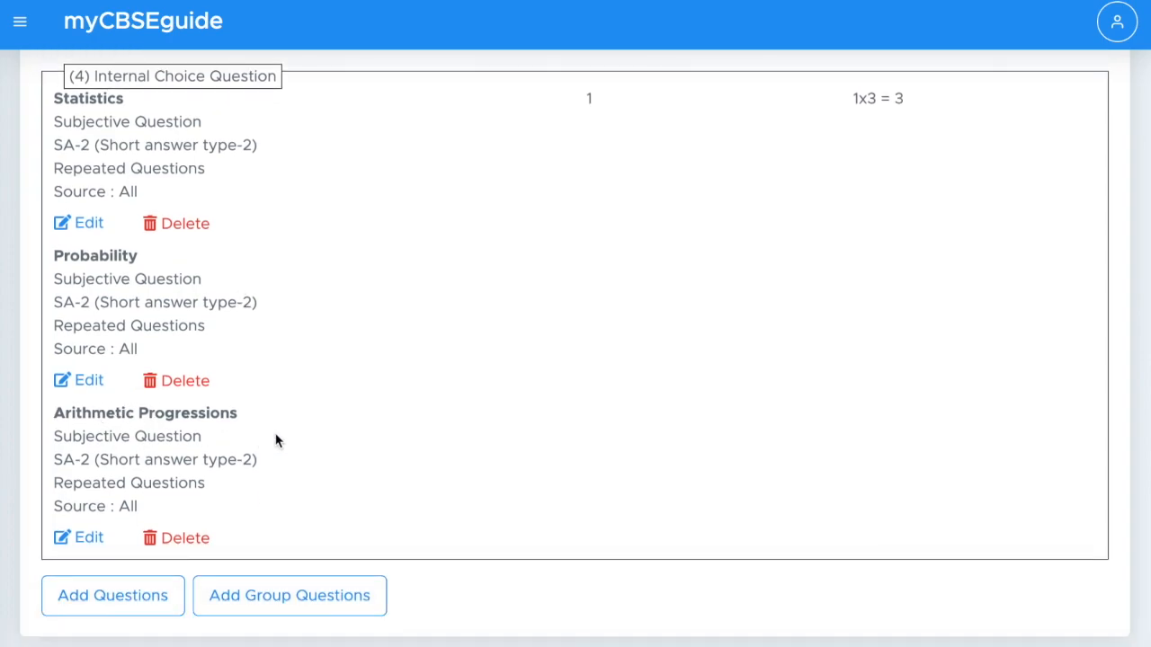
scroll(244, 269, up, 1)
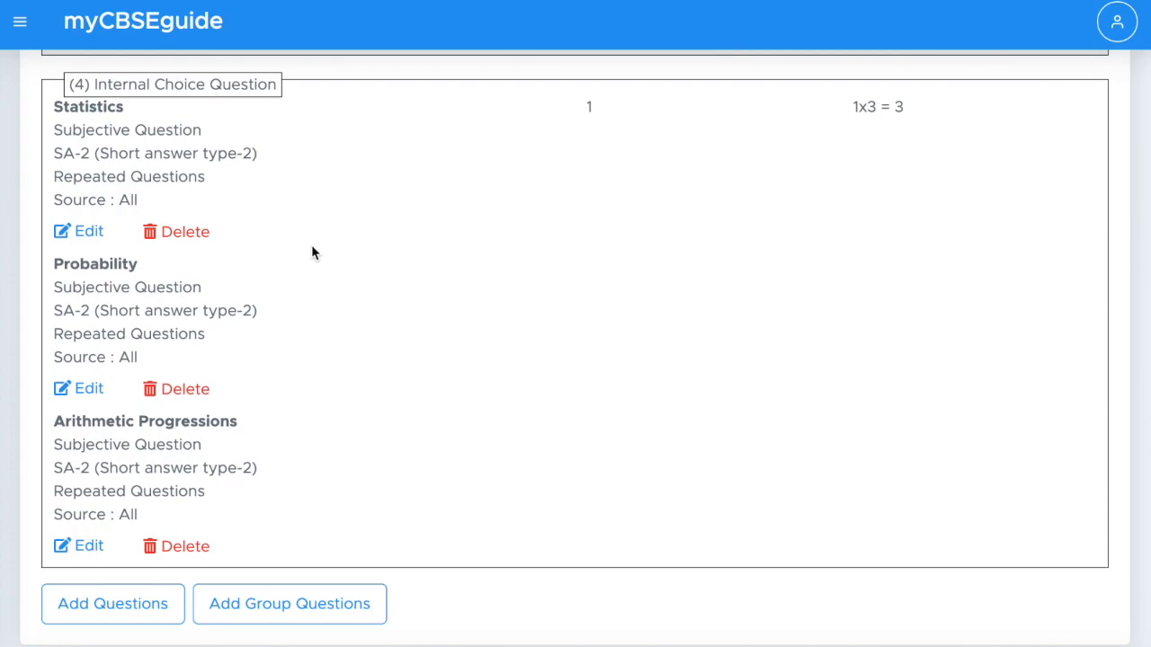
scroll(332, 279, down, 4)
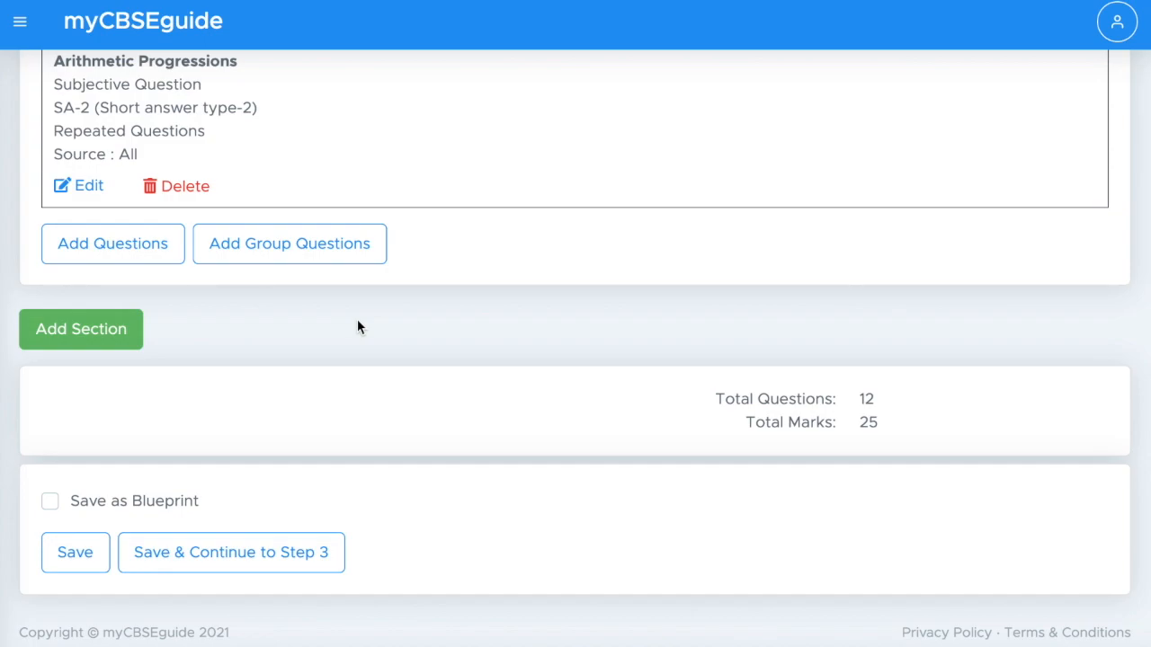
Save the blueprint under the name "Unit Test all chapters" and continue to Step 3 of the paper creation.
click(51, 502)
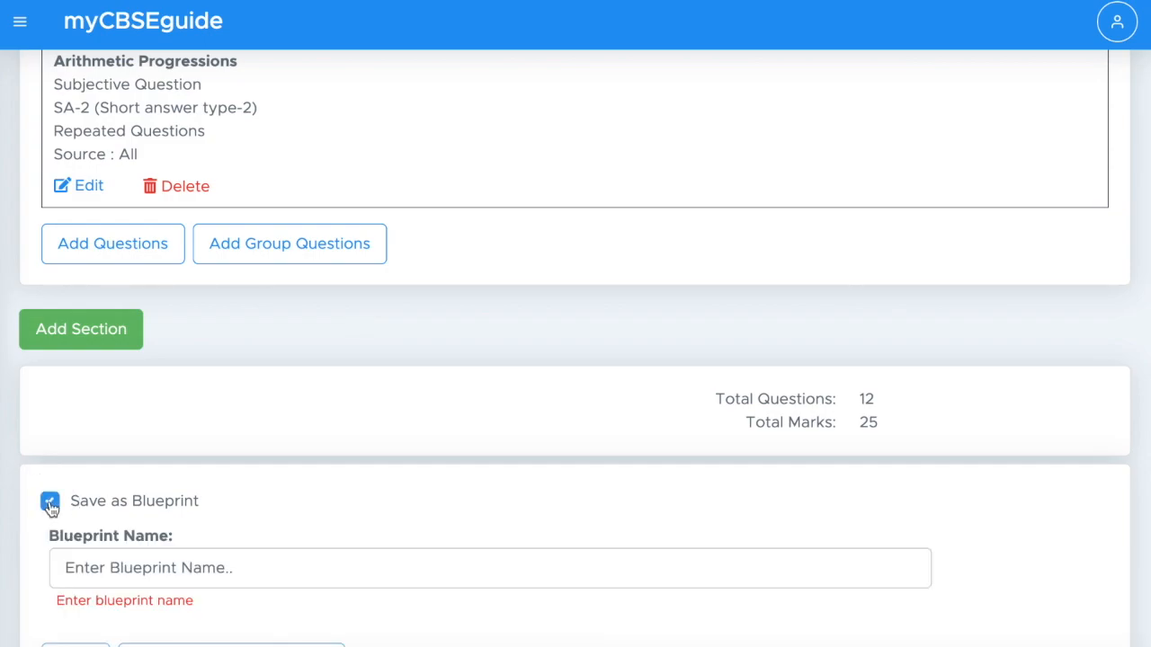
scroll(358, 426, down, 1)
scroll(357, 432, down, 1)
click(223, 435)
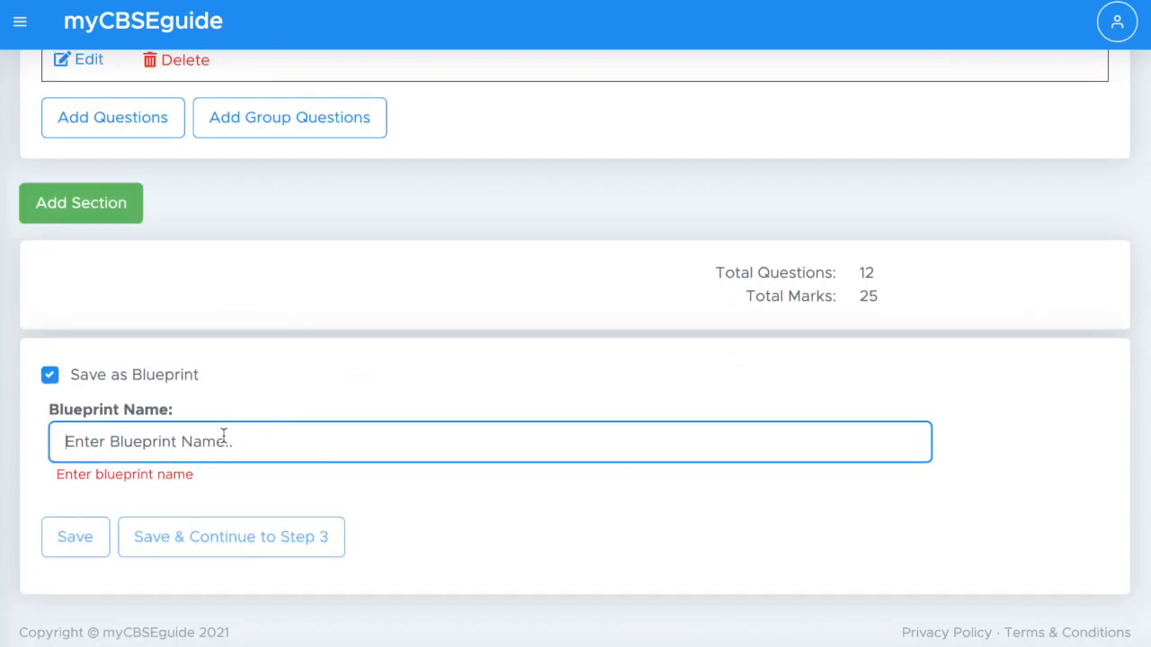
text(Unit Test all chap)
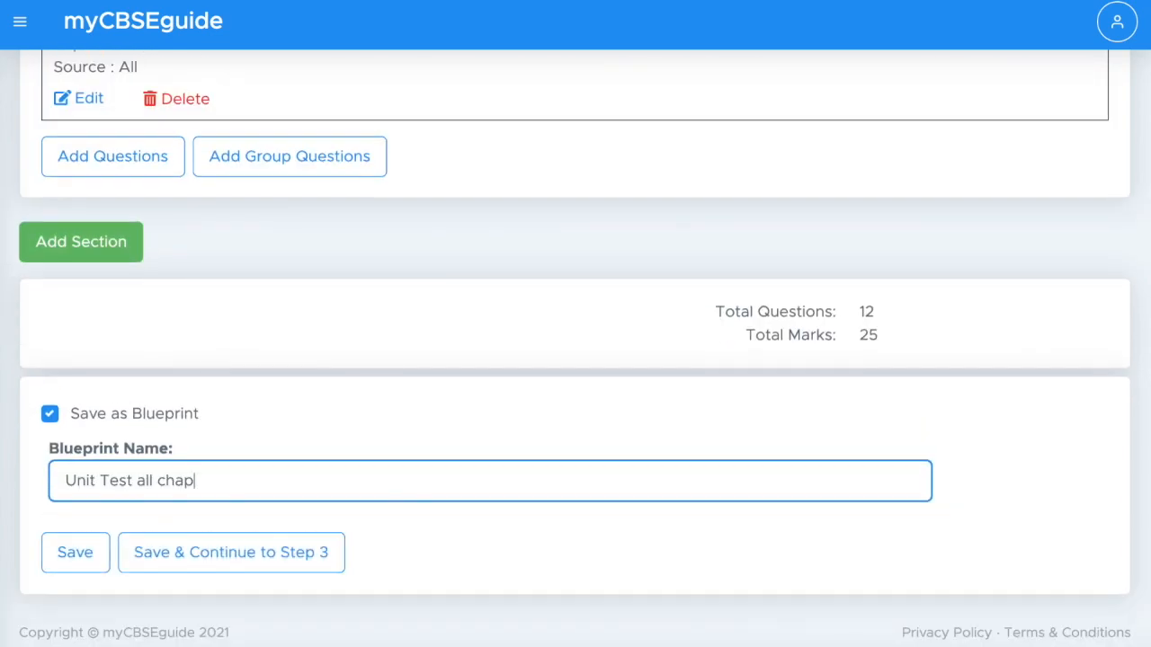
text(ters)
key(BackSpace)
key(BackSpace)
text(pters)
key(super+a)
click(248, 554)
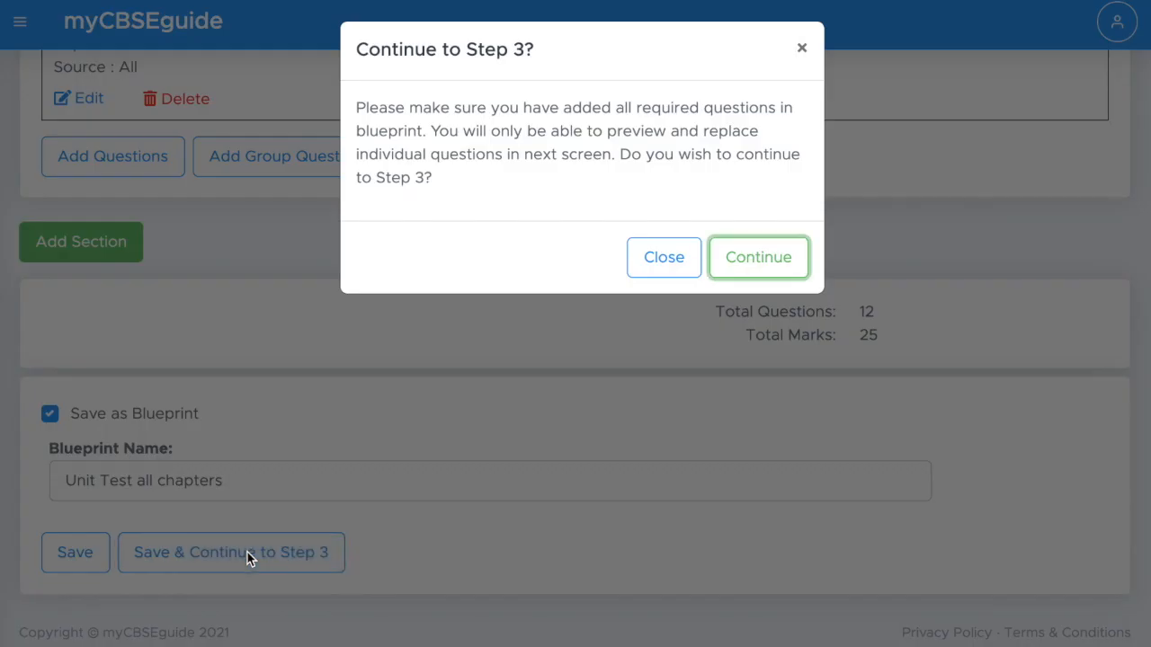
click(787, 259)
Examine the replacement questions offered for question 3 on the zeroes of a quadratic polynomial, leaving the question as it is.
scroll(461, 328, down, 2)
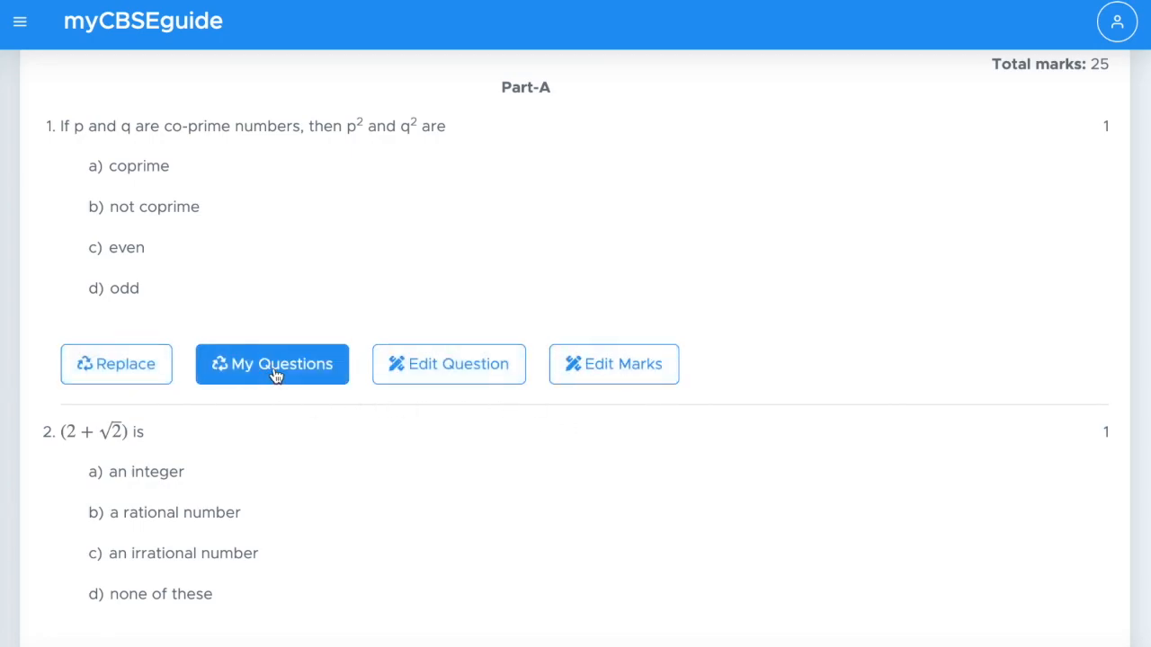
scroll(275, 374, down, 8)
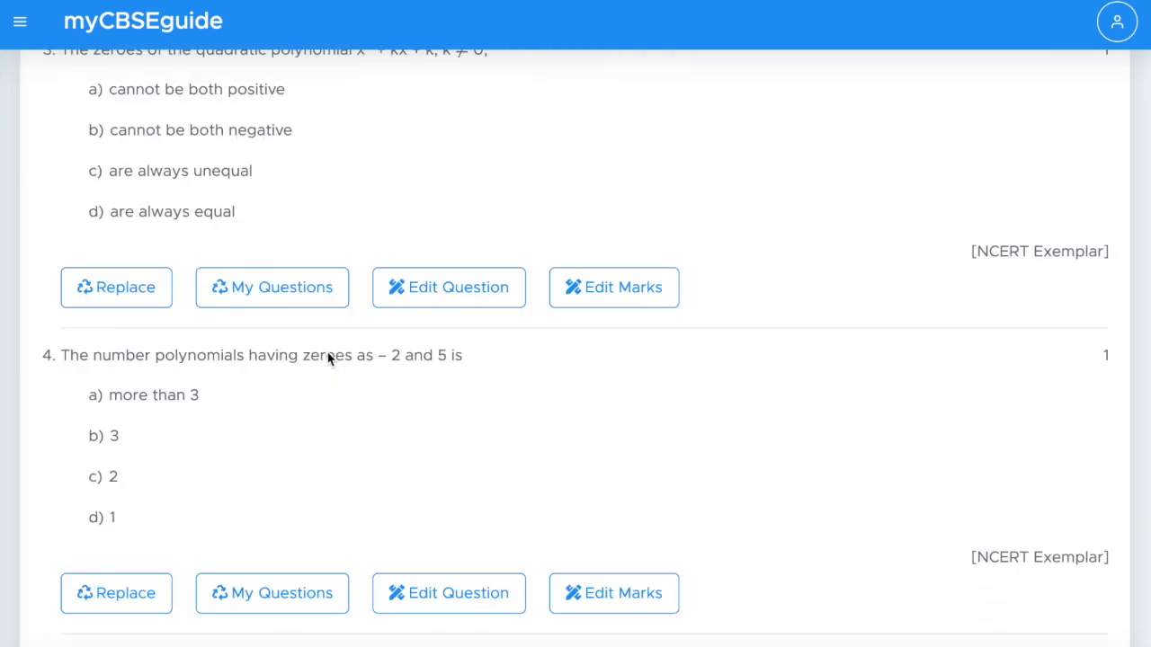
click(125, 294)
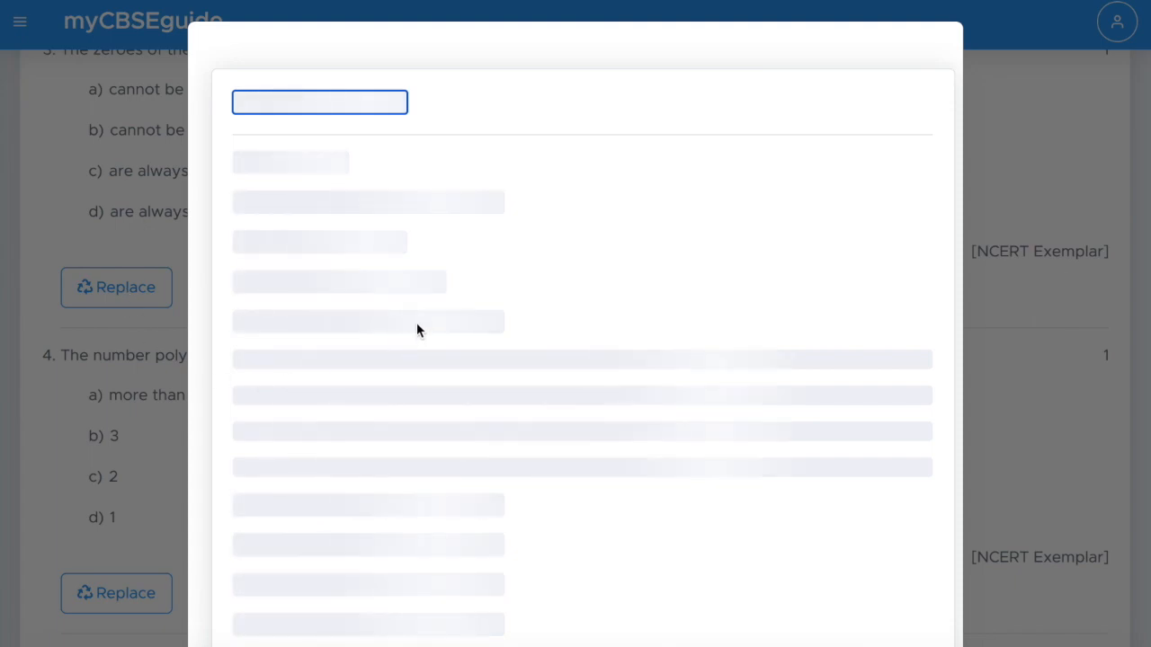
scroll(437, 280, down, 15)
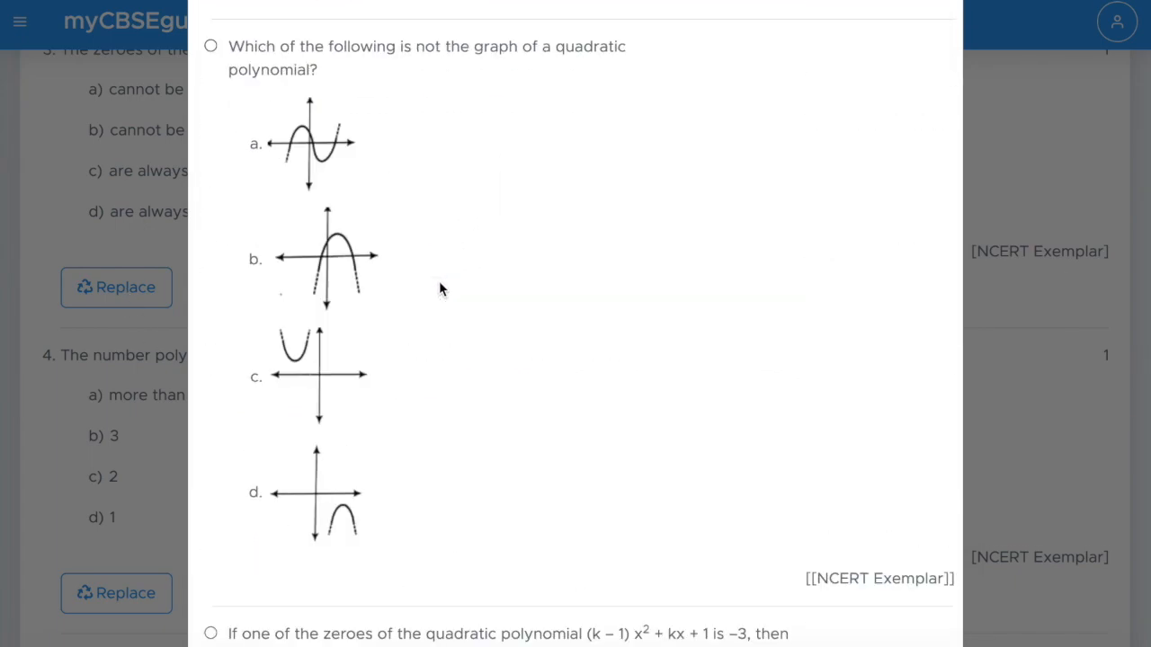
scroll(446, 357, up, 12)
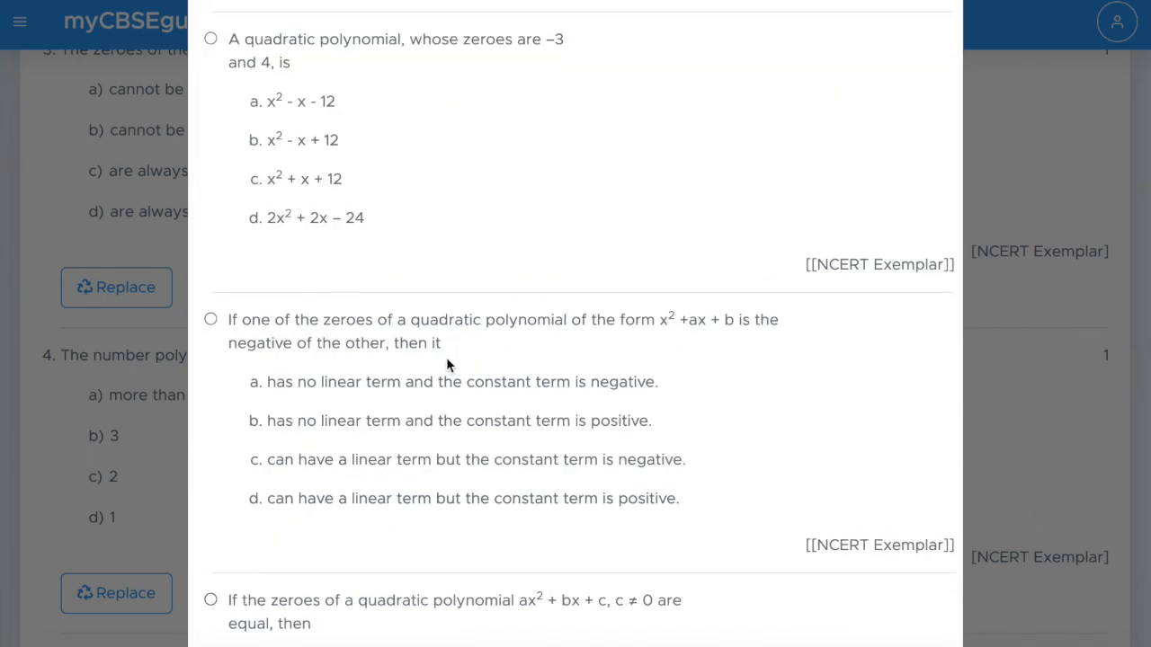
scroll(573, 305, down, 10)
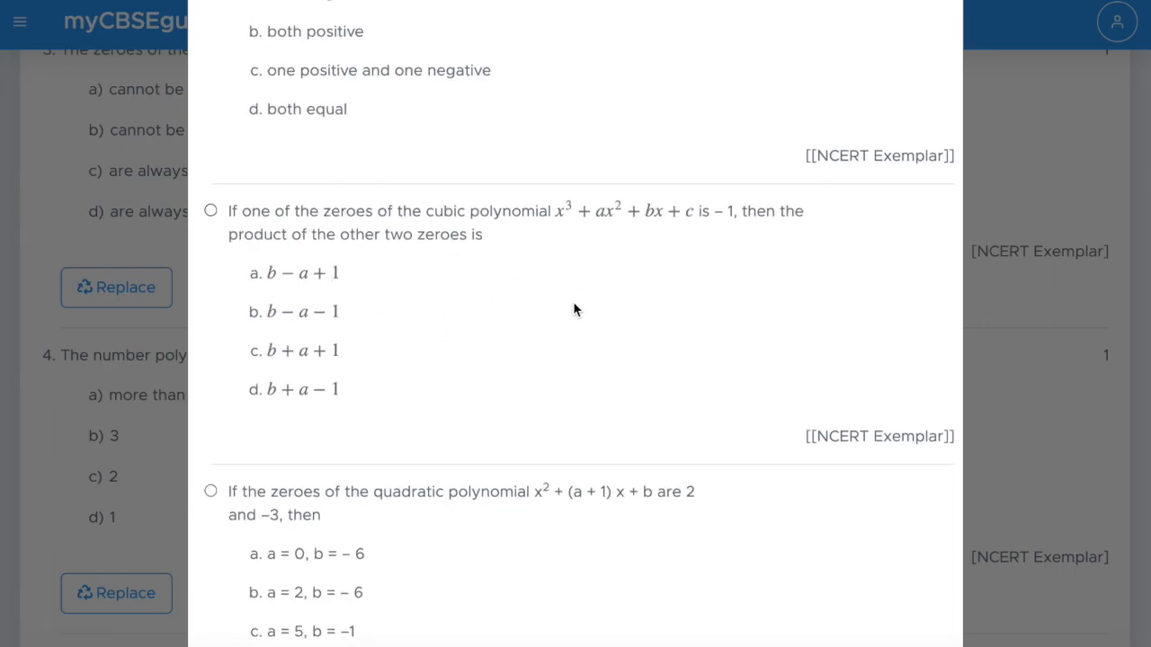
scroll(577, 312, down, 1)
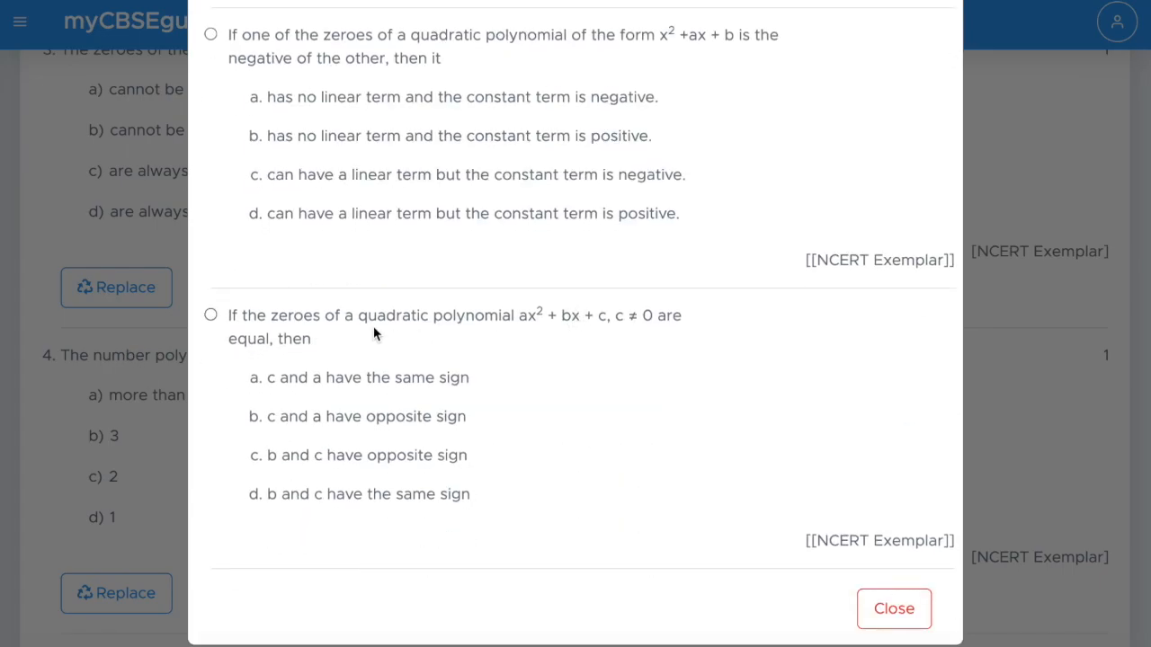
scroll(467, 346, up, 10)
scroll(485, 349, down, 10)
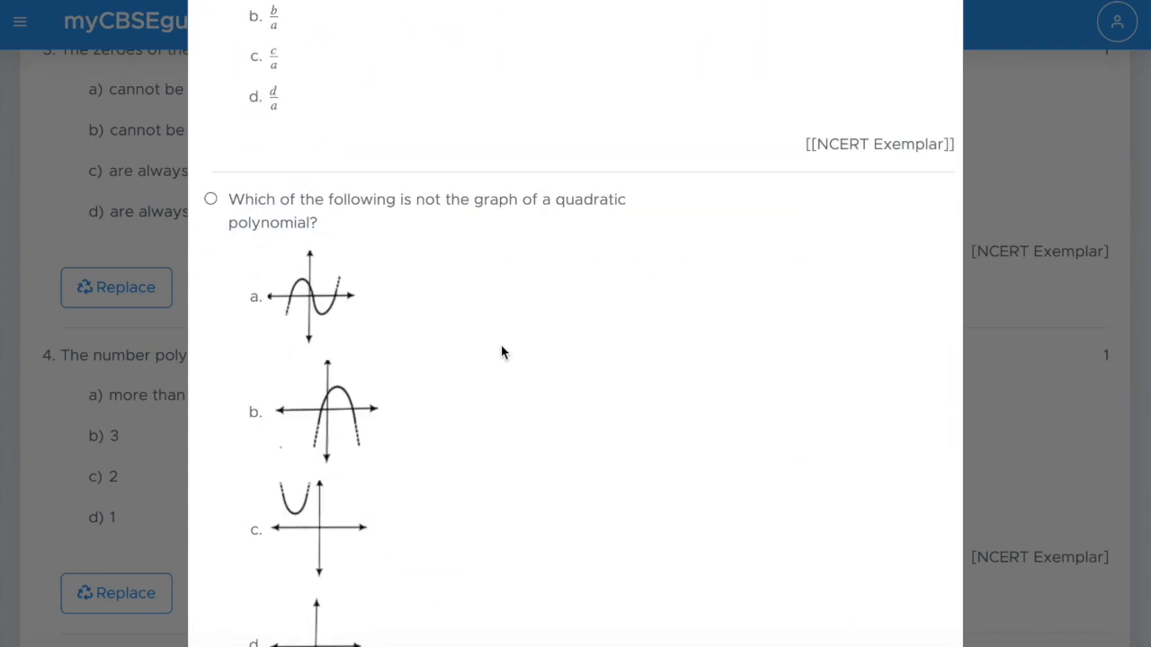
click(902, 616)
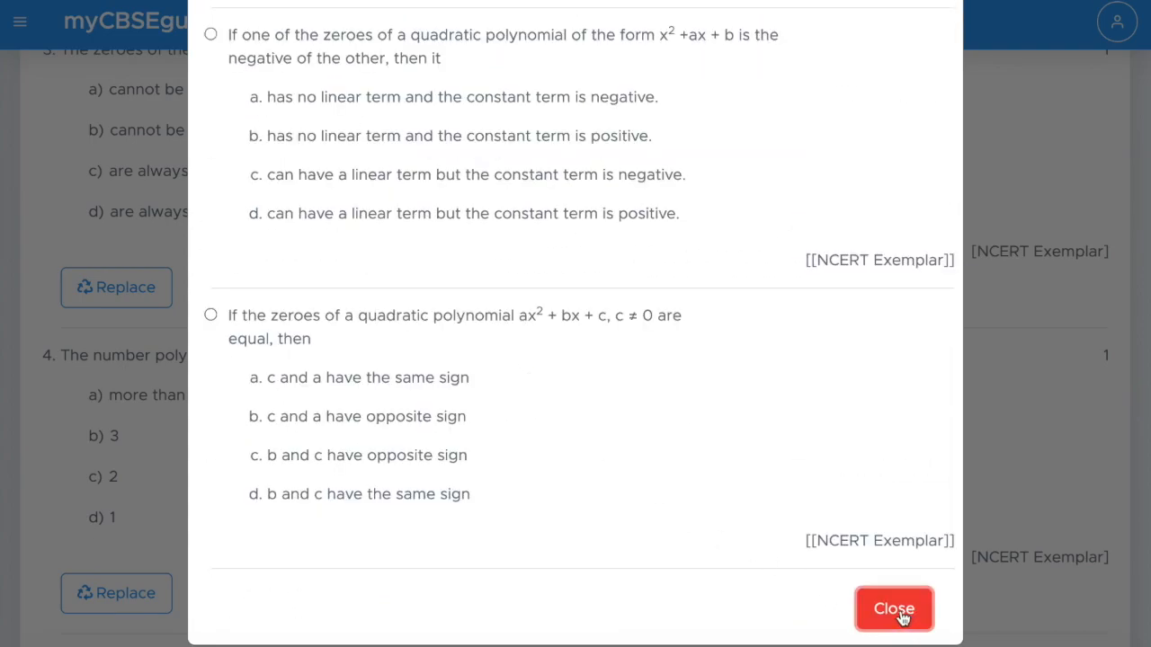
Replace question 3 with the one about the zeroes of the quadratic polynomial x² + 99x + 127.
click(137, 292)
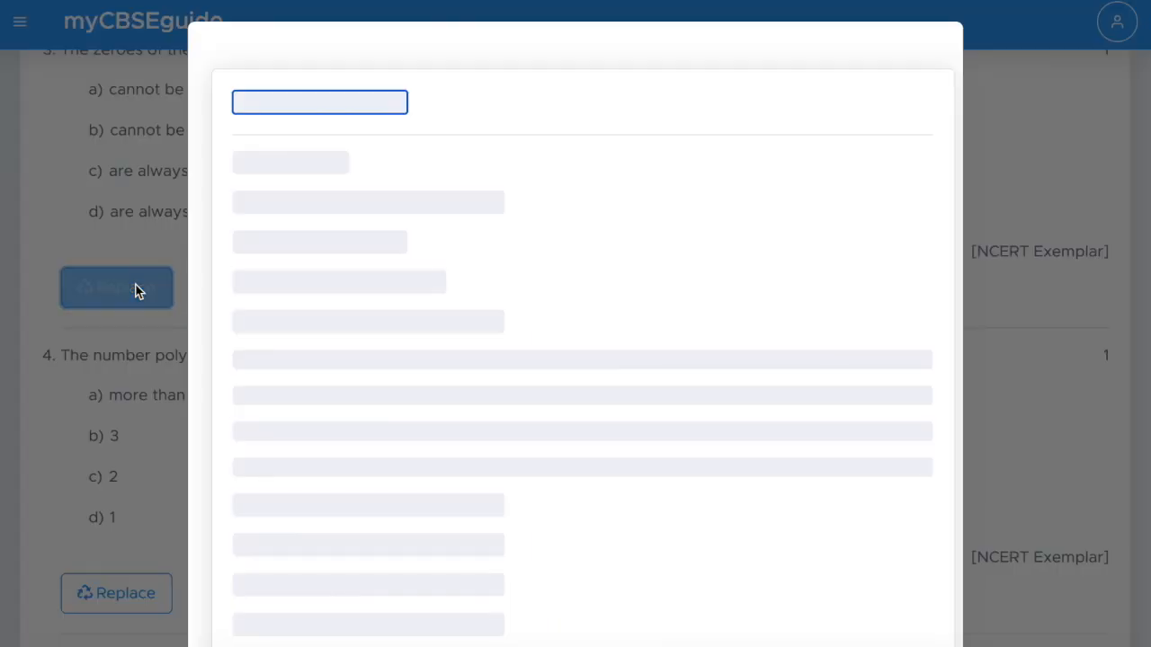
scroll(542, 312, down, 15)
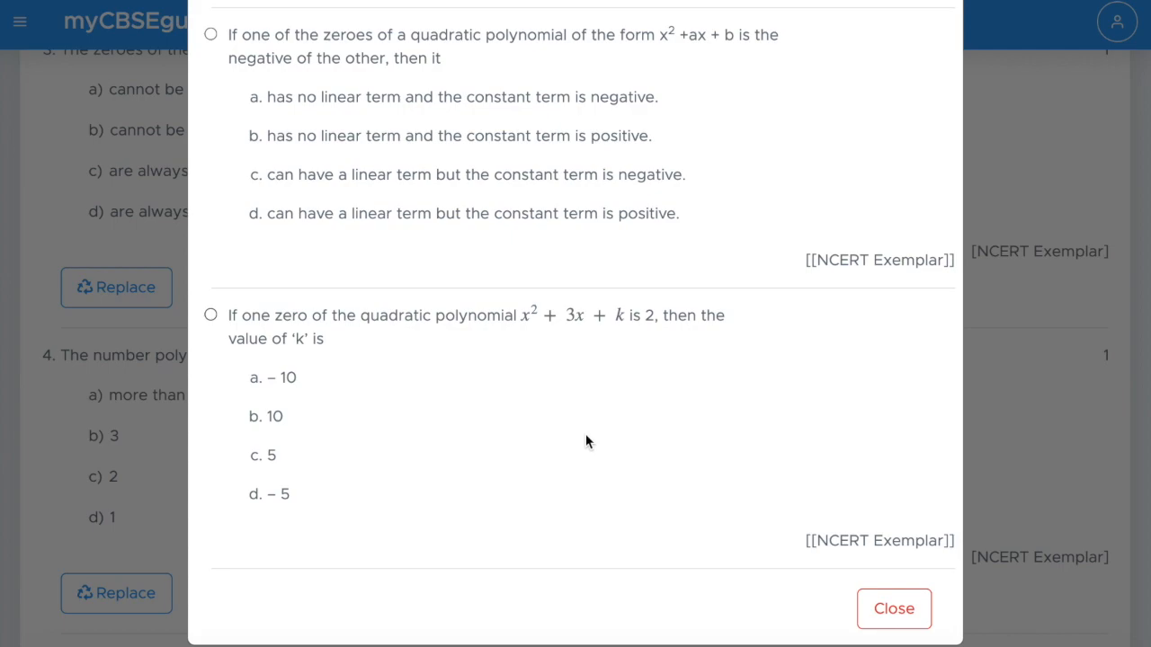
scroll(585, 440, up, 15)
click(211, 141)
click(254, 401)
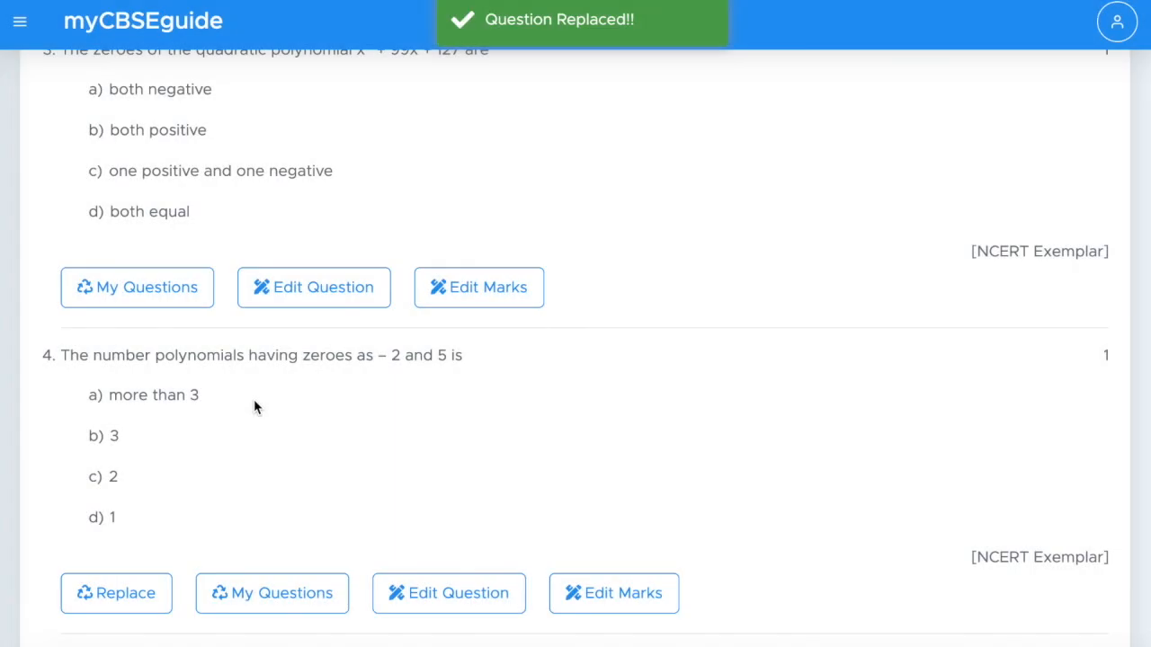
Check the testpaper details for name, time allowed and instructions, and generate the question paper PDF.
scroll(377, 387, down, 1)
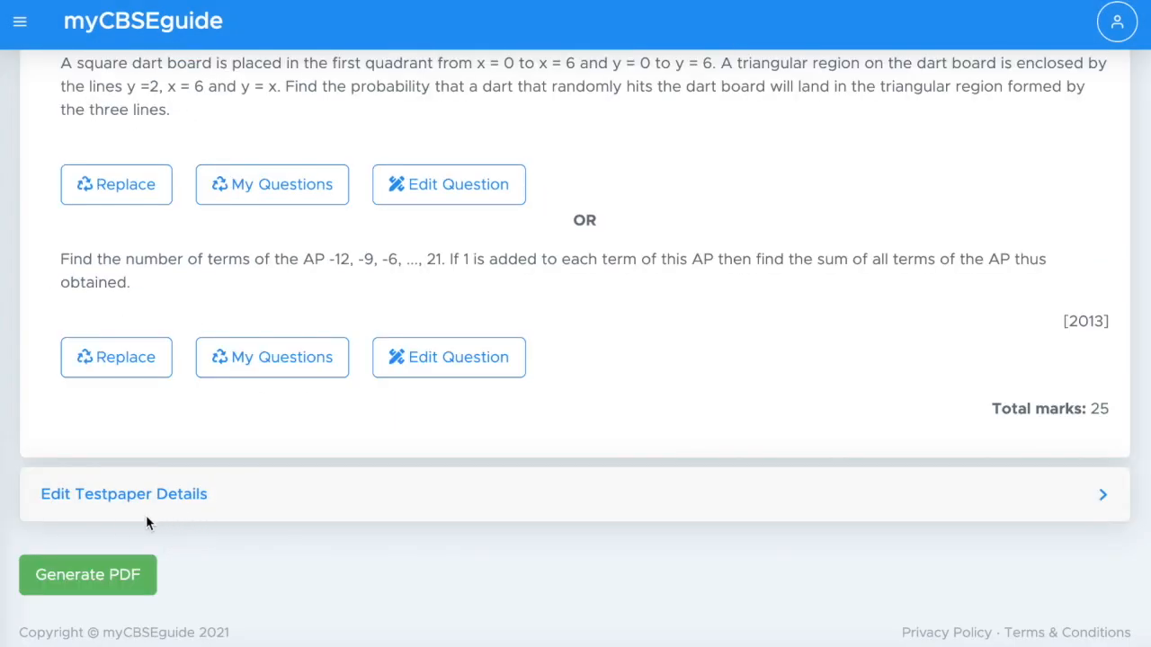
click(1104, 499)
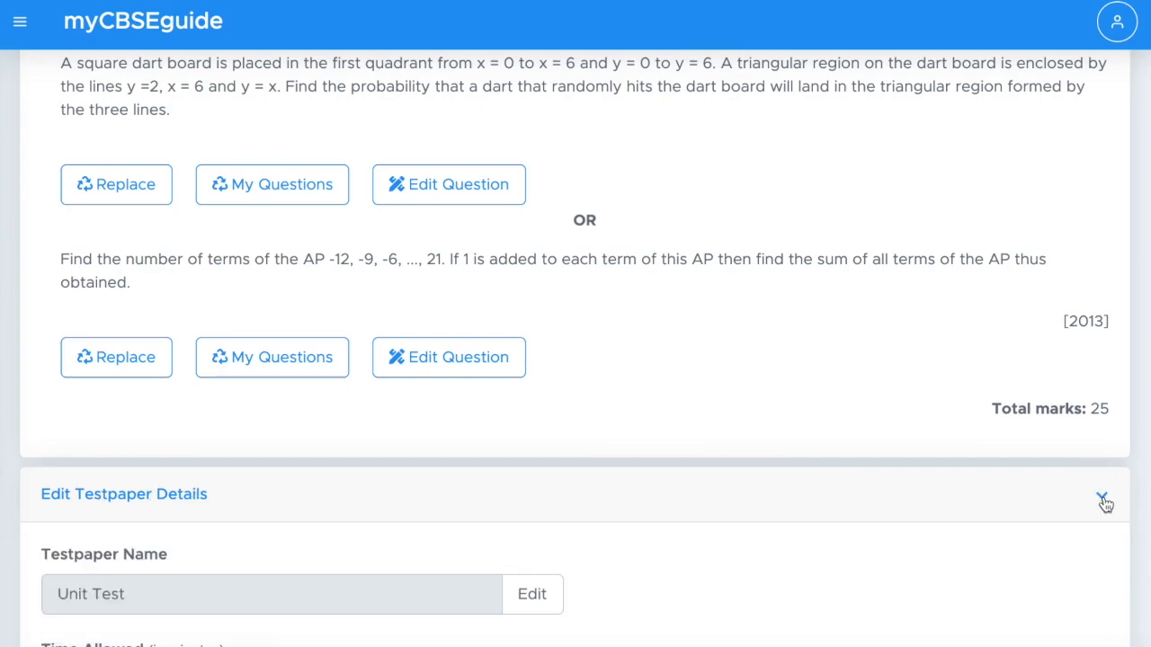
scroll(831, 429, down, 1)
scroll(831, 429, down, 3)
click(160, 295)
click(106, 385)
click(158, 443)
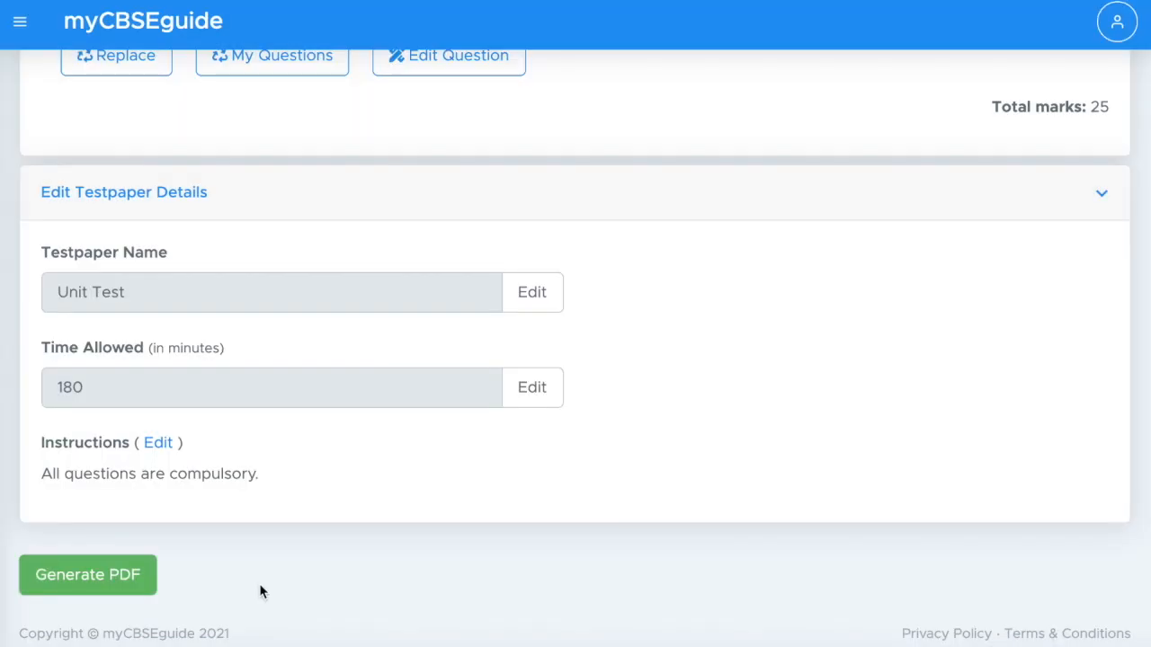
click(93, 578)
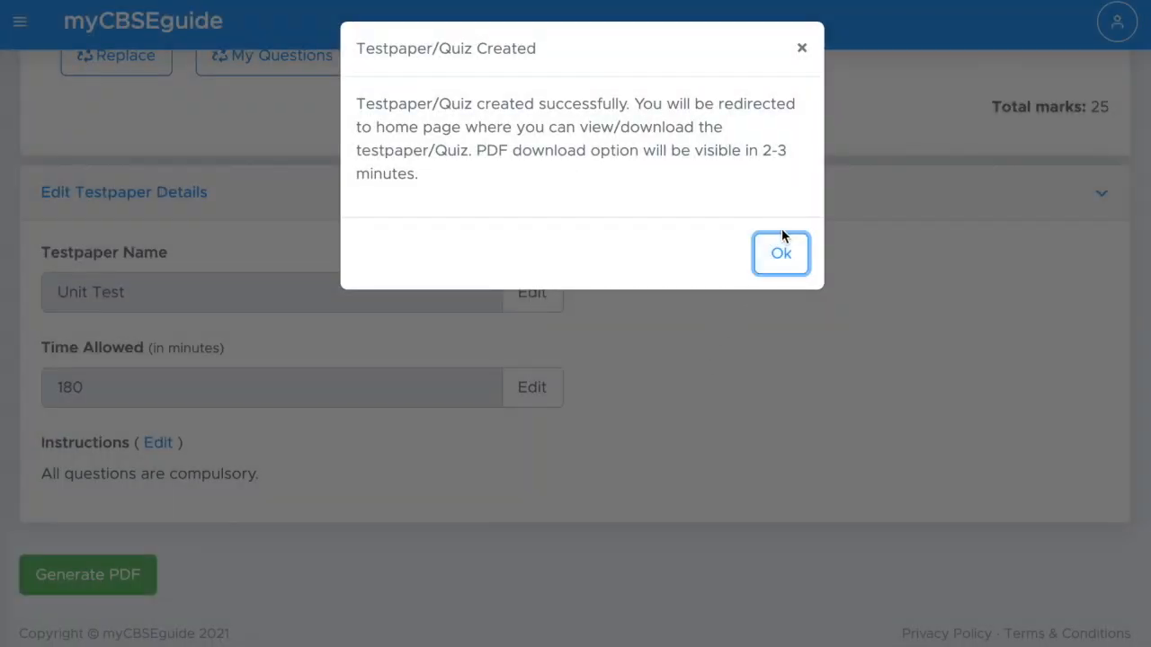
click(781, 251)
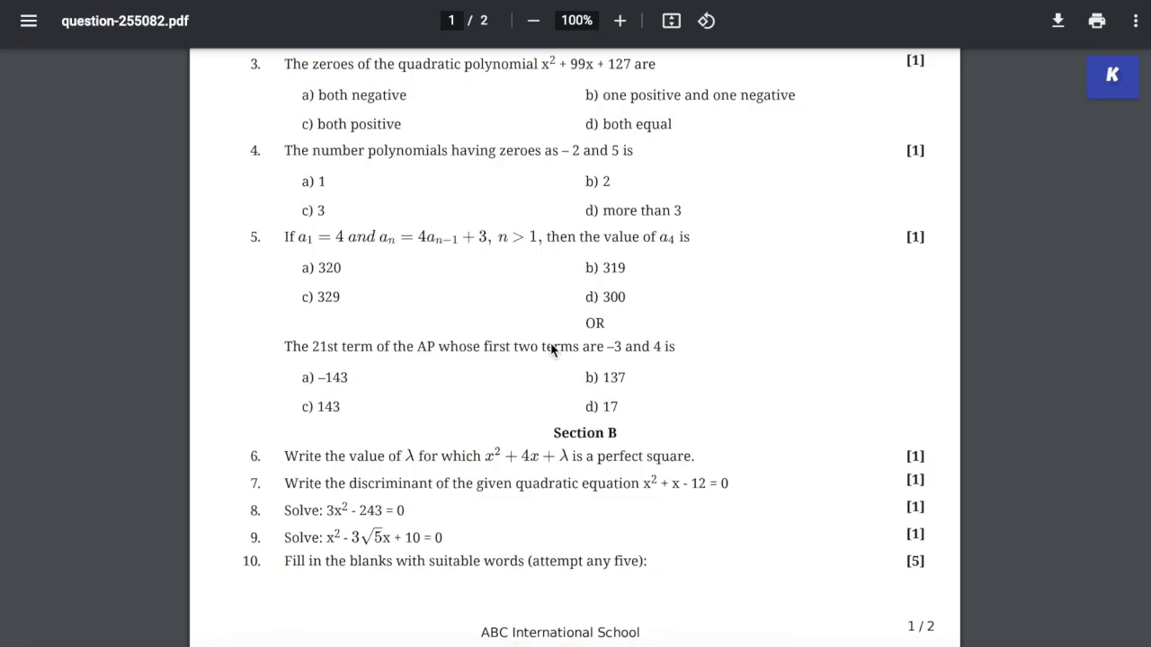
Examine the generated question paper PDF, including the fill-in-the-blanks question 10 and the internal choices of question 12.
scroll(552, 352, down, 1)
scroll(552, 352, up, 2)
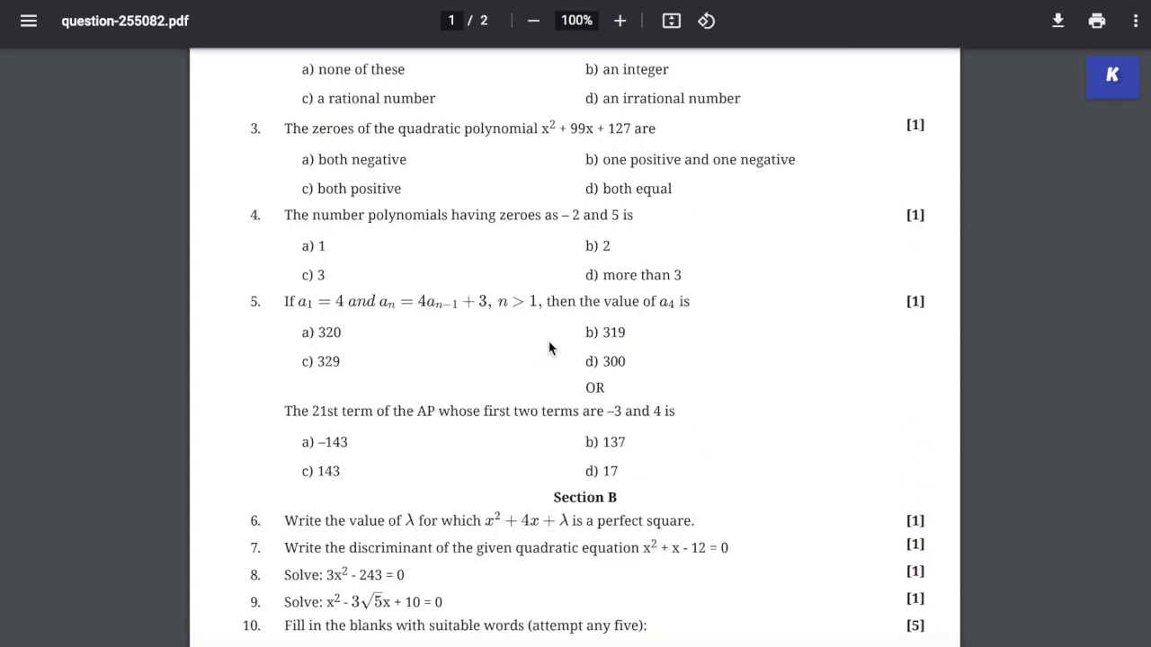
scroll(551, 348, down, 1)
scroll(387, 309, down, 5)
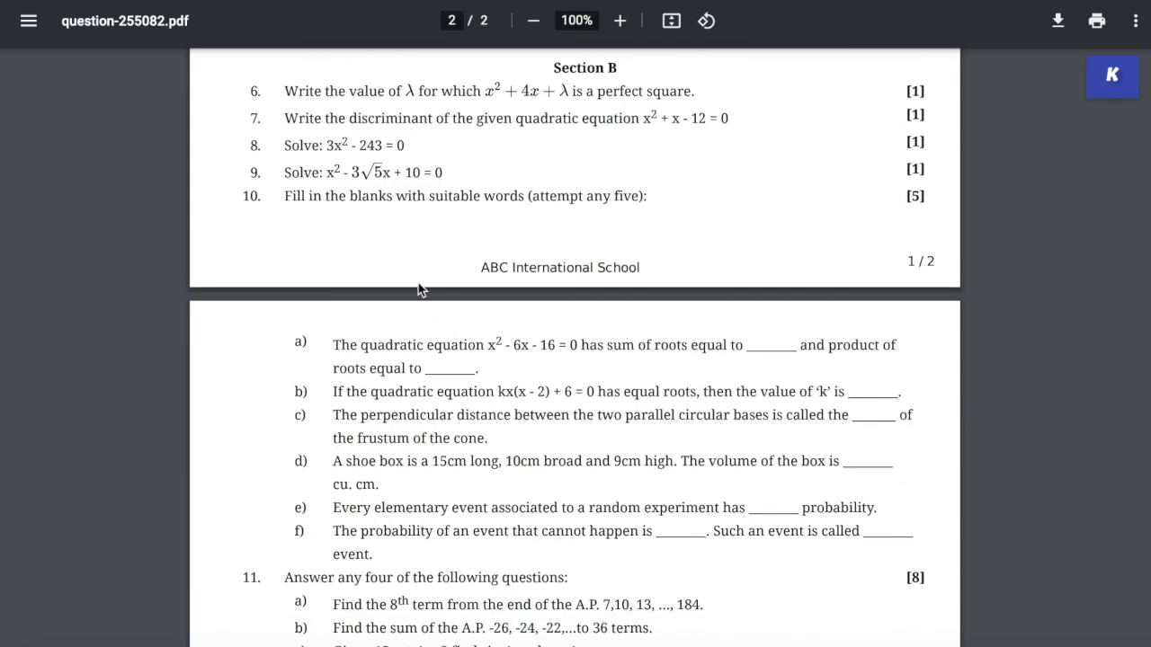
drag(276, 200, 655, 209)
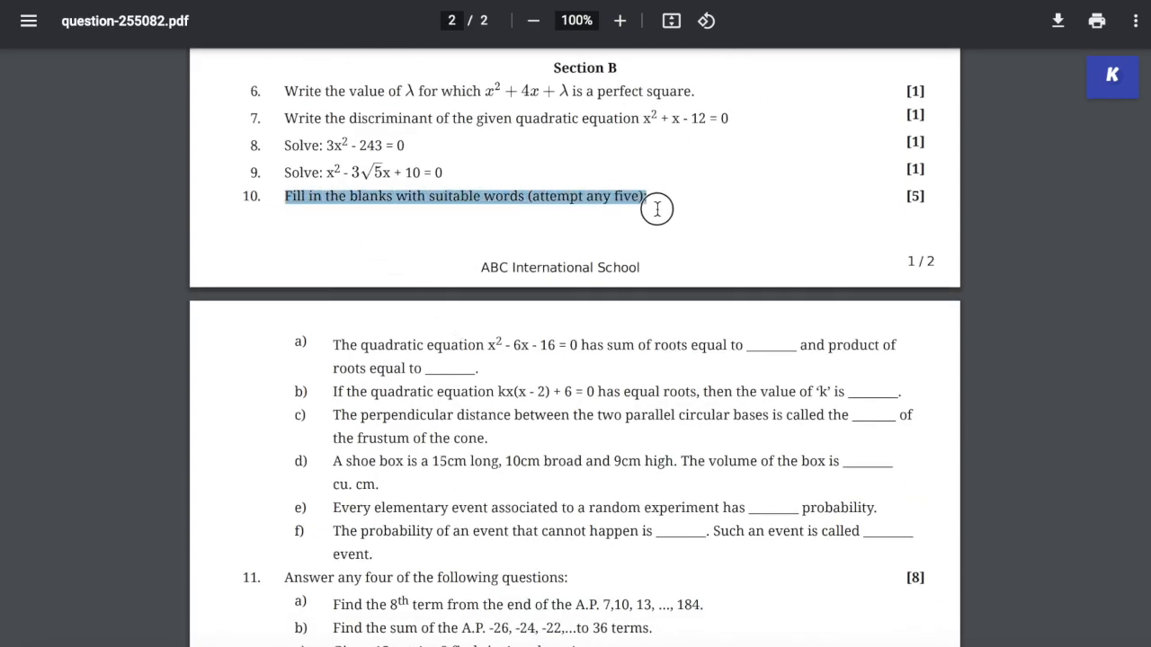
scroll(283, 234, down, 1)
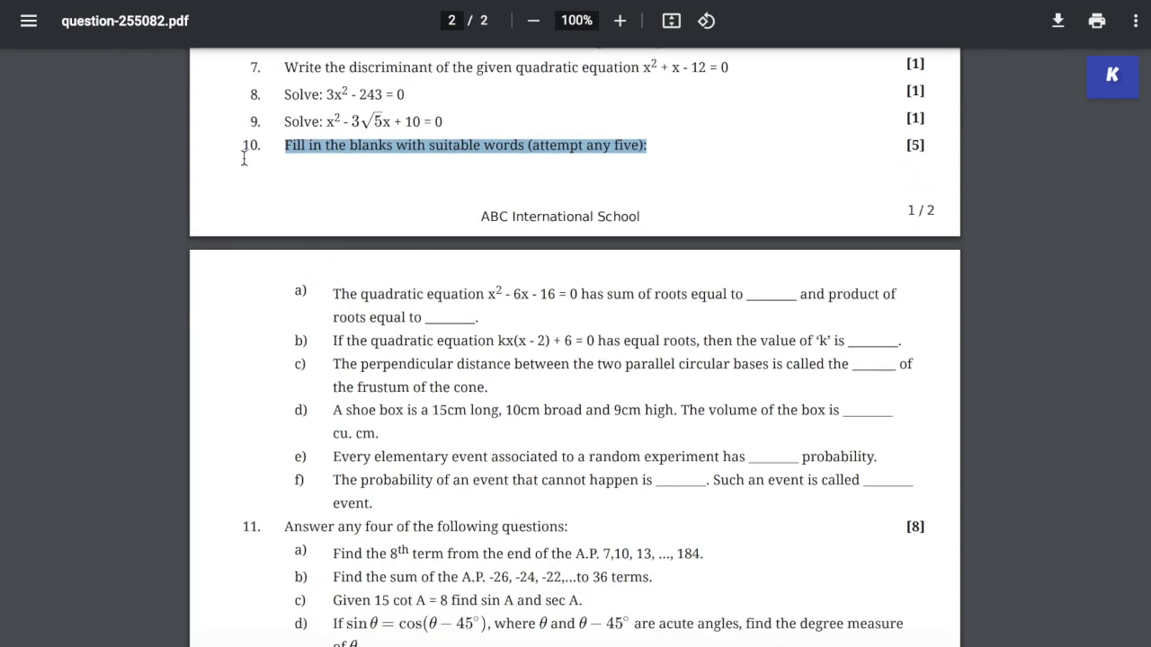
scroll(368, 341, down, 1)
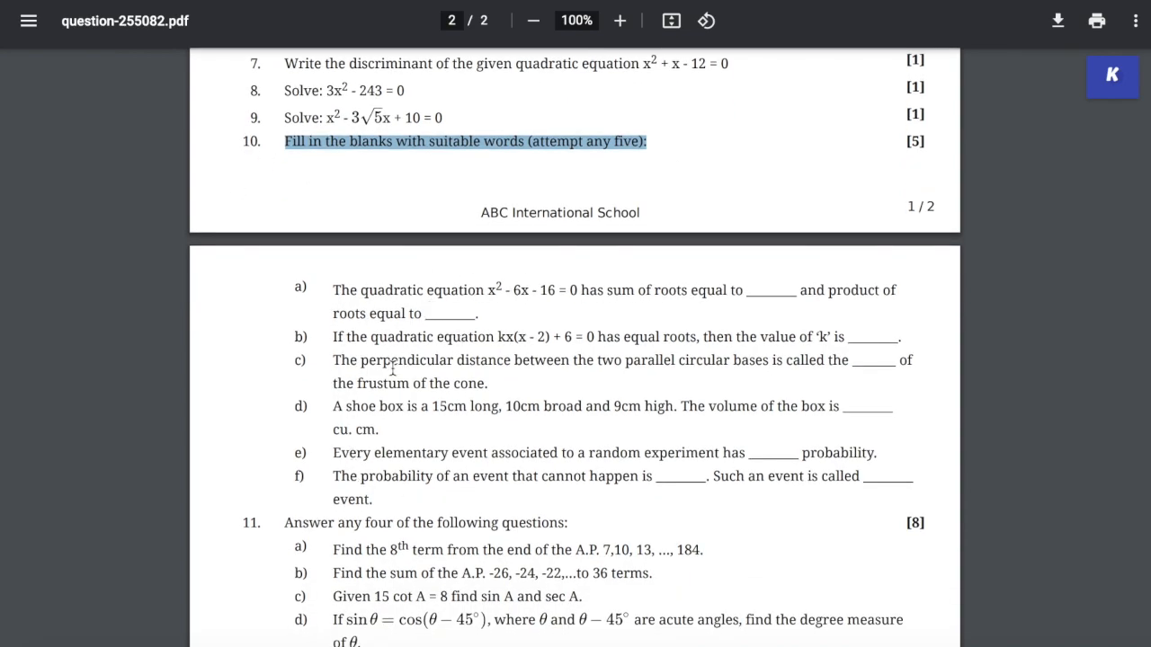
scroll(557, 402, down, 1)
scroll(556, 402, down, 6)
drag(466, 180, 552, 184)
drag(521, 286, 559, 308)
drag(479, 404, 533, 426)
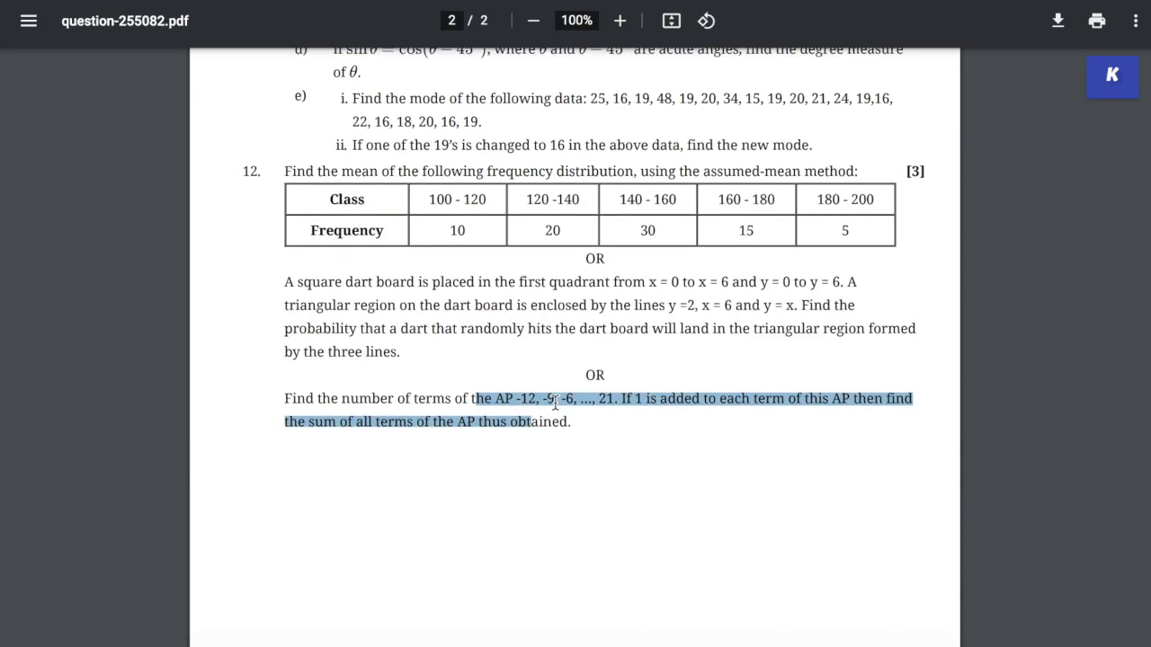
scroll(555, 402, down, 1)
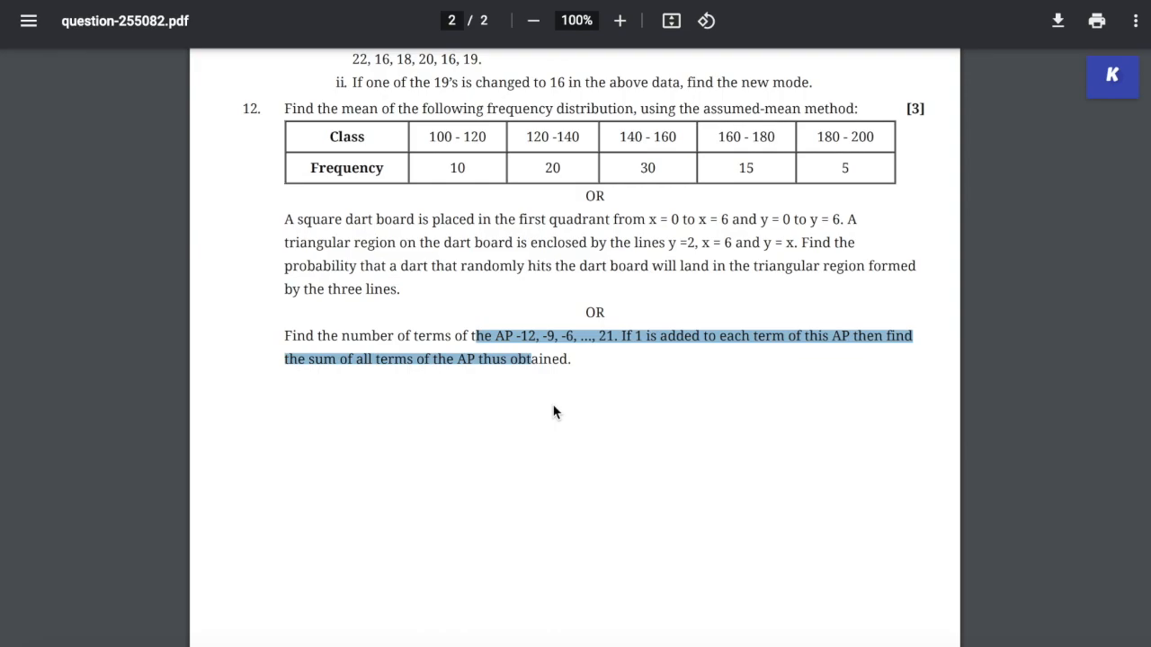
click(554, 411)
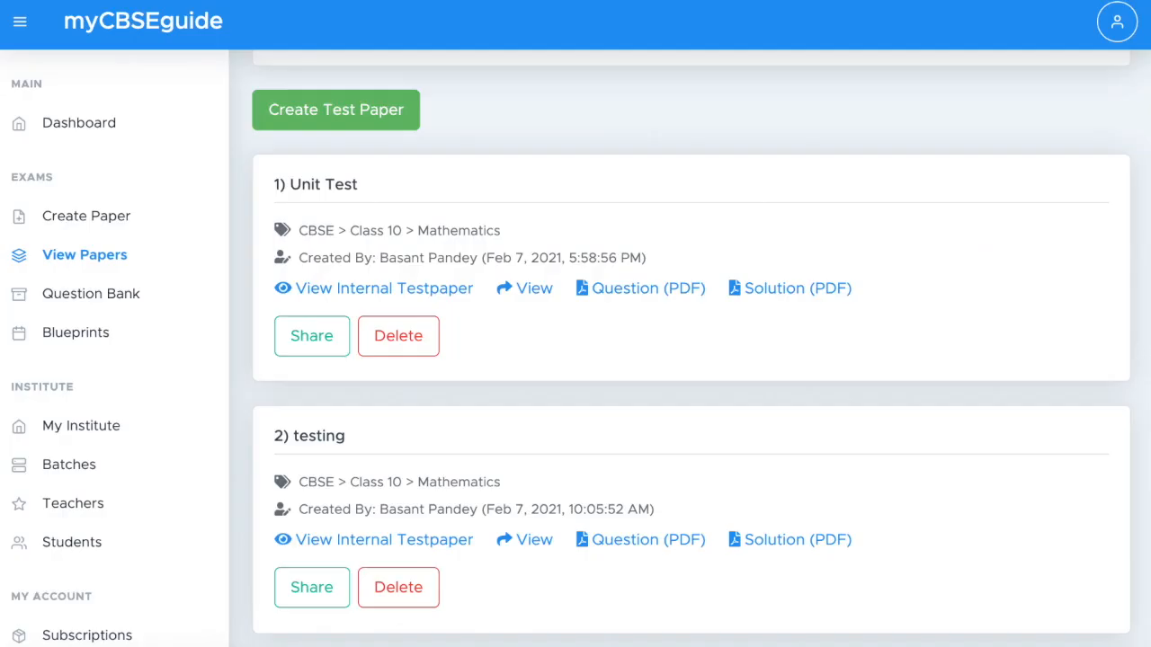
Start creating another new test paper.
click(87, 126)
click(312, 235)
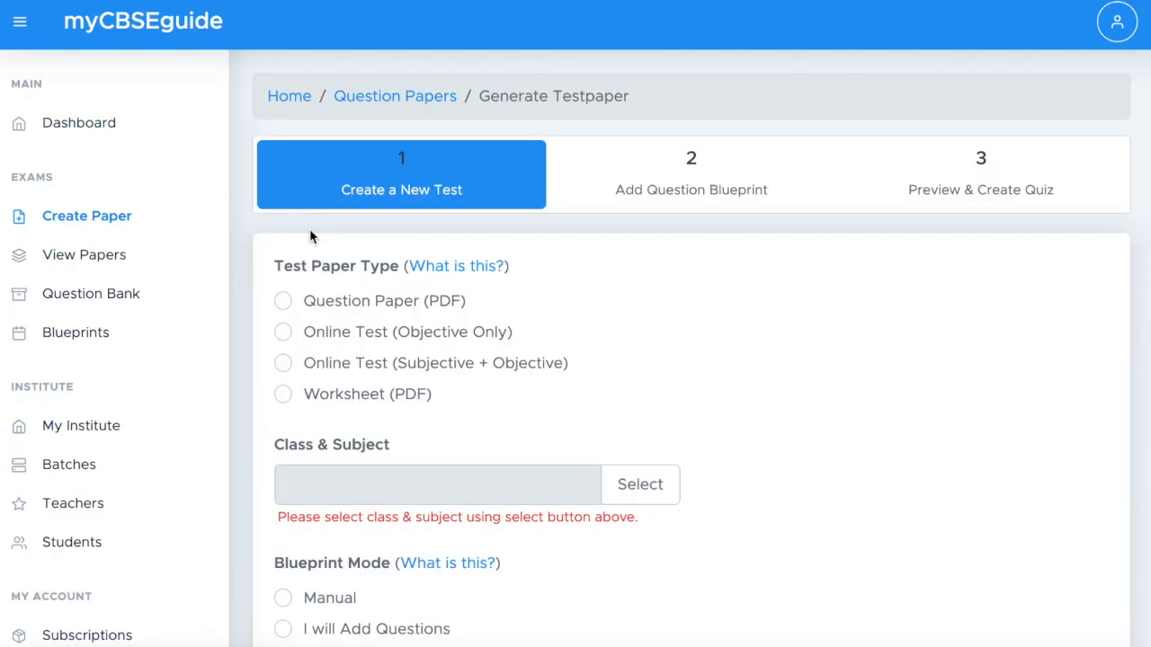
scroll(673, 180, down, 6)
Set the new paper's class and subject to CBSE, Class 10, Mathematics and look over the available blueprint modes.
click(638, 119)
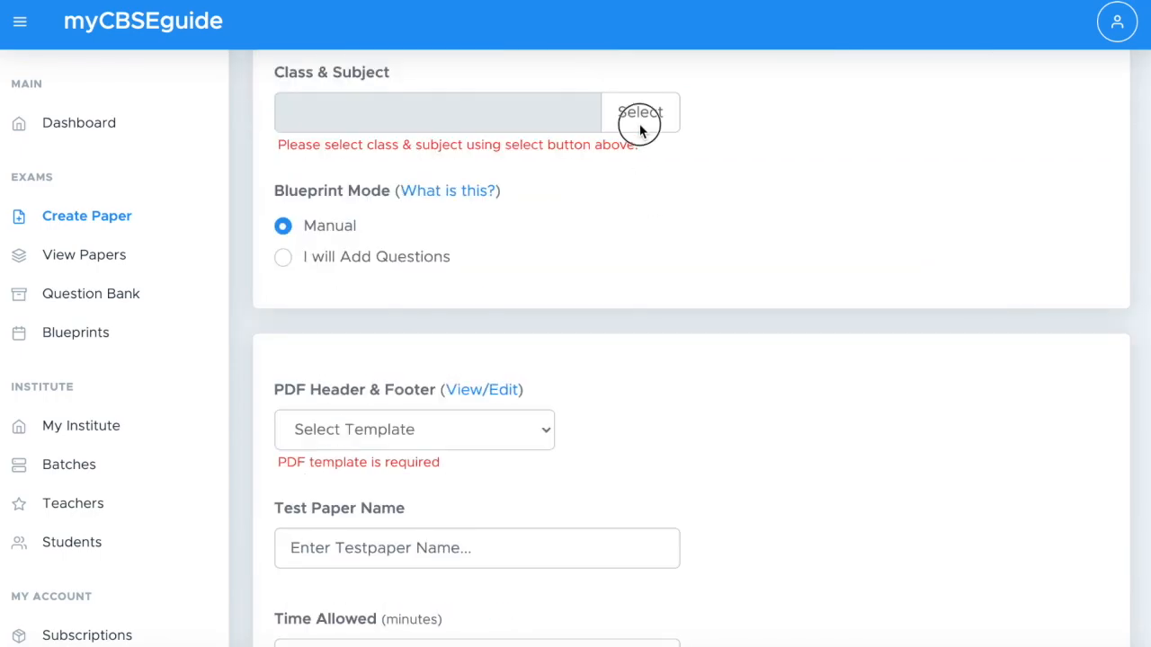
click(549, 133)
click(510, 144)
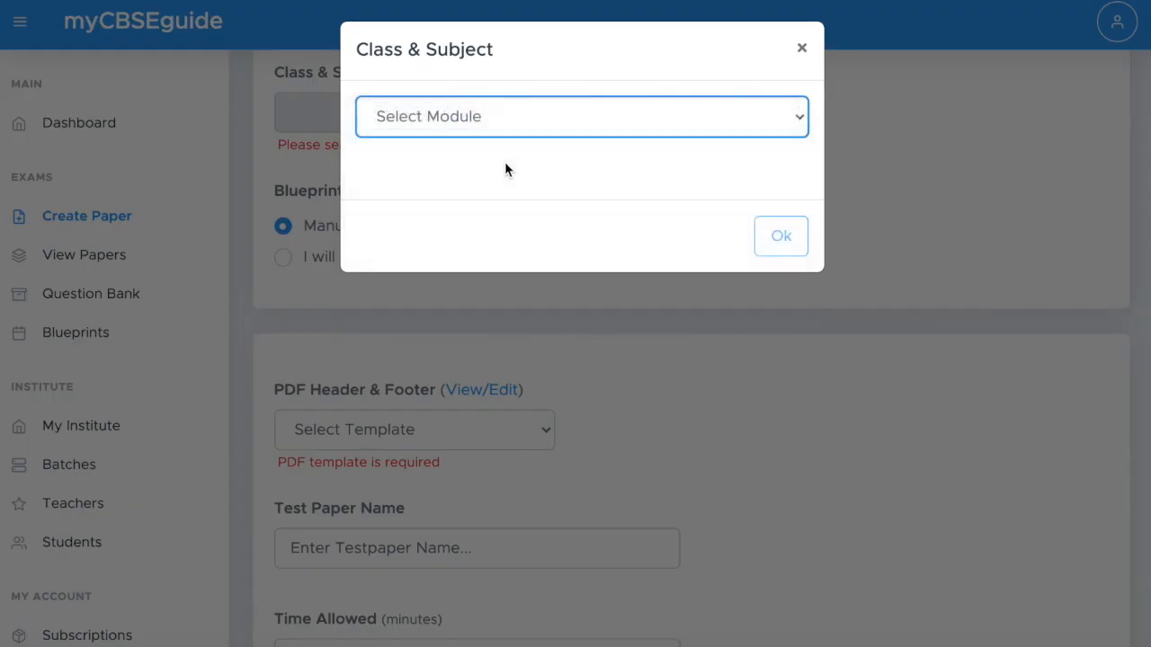
click(496, 180)
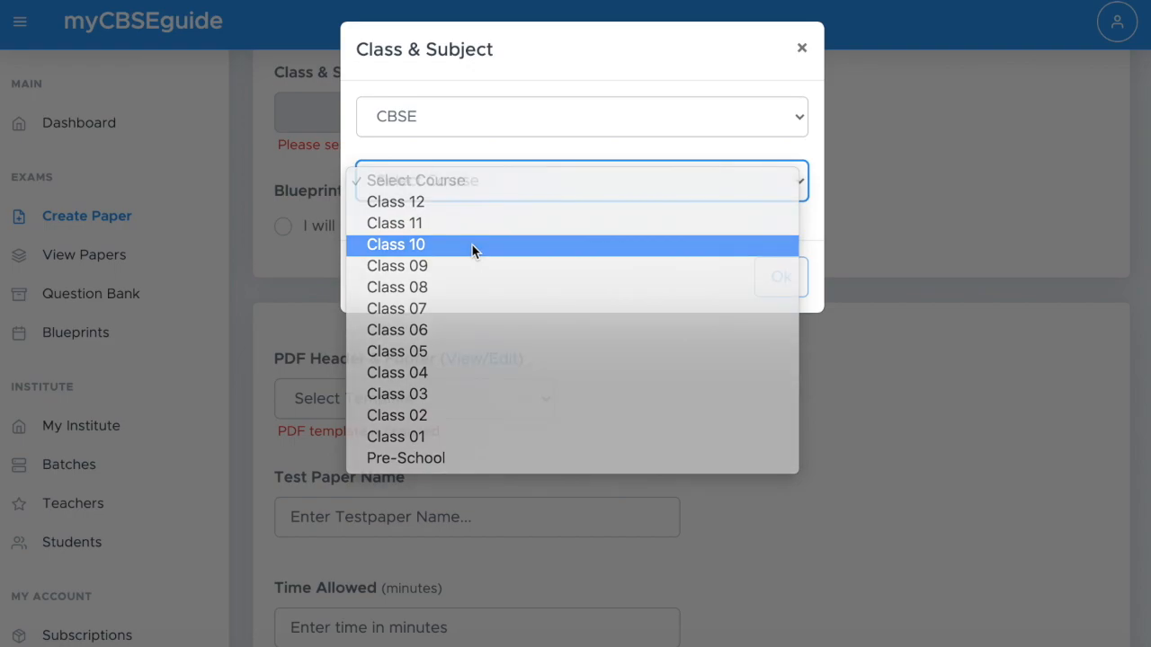
click(472, 244)
click(497, 239)
click(500, 266)
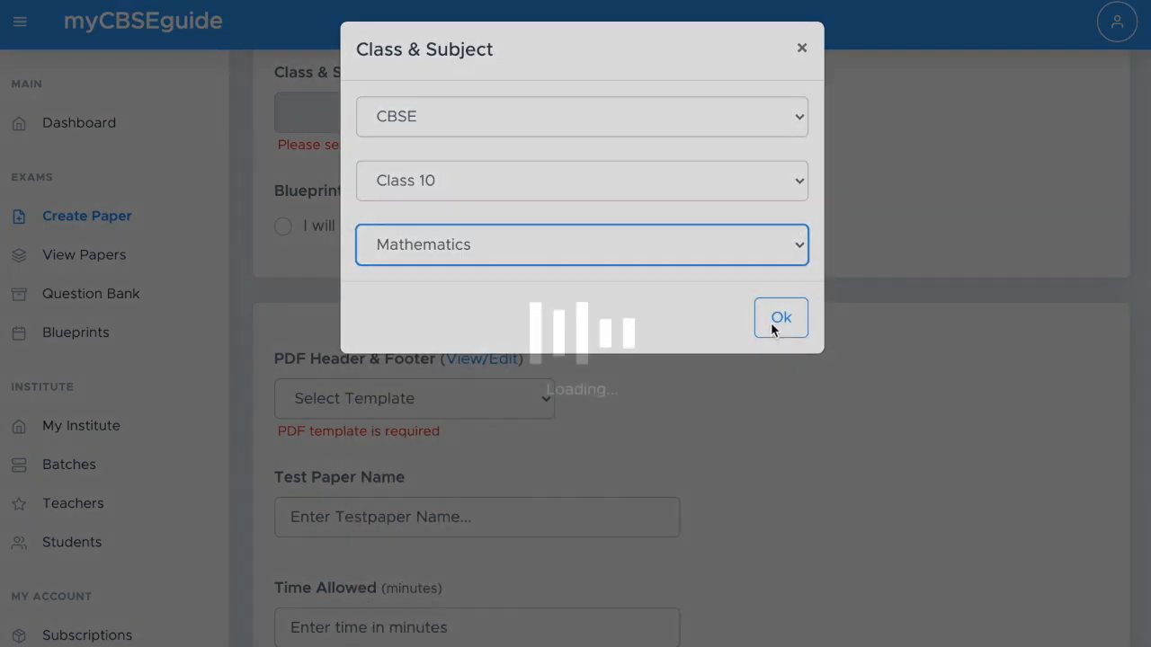
click(779, 316)
scroll(643, 276, down, 3)
scroll(482, 231, up, 2)
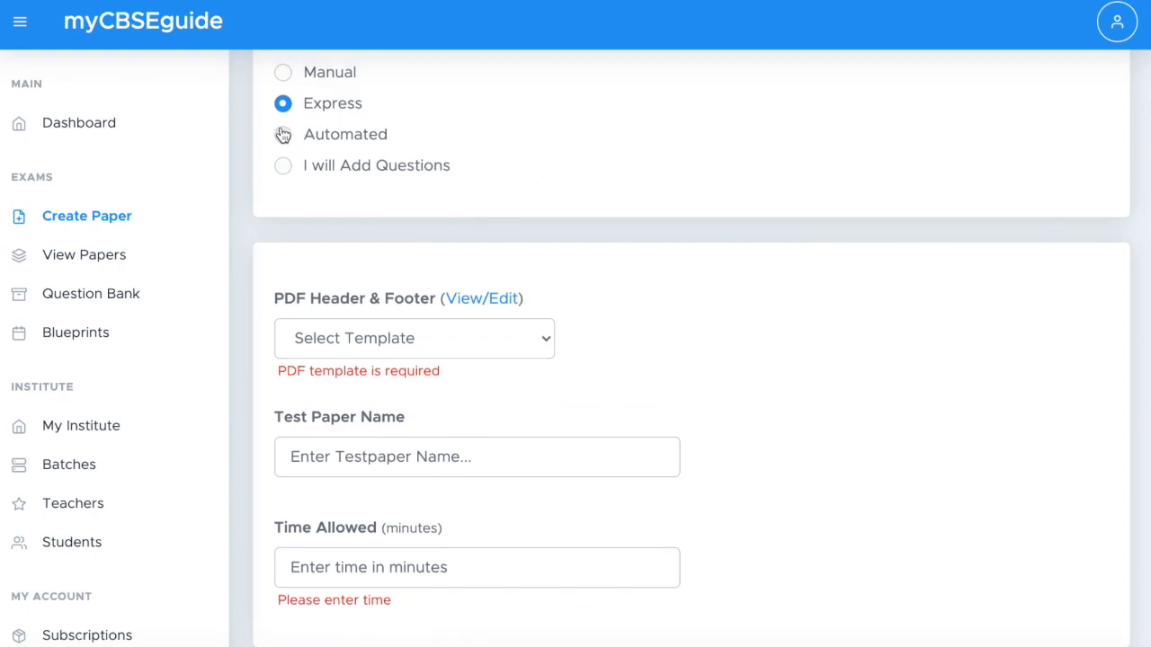
Set the blueprint mode to Automated and choose the "Unit Test all chapters" blueprint template.
scroll(499, 202, up, 1)
click(284, 242)
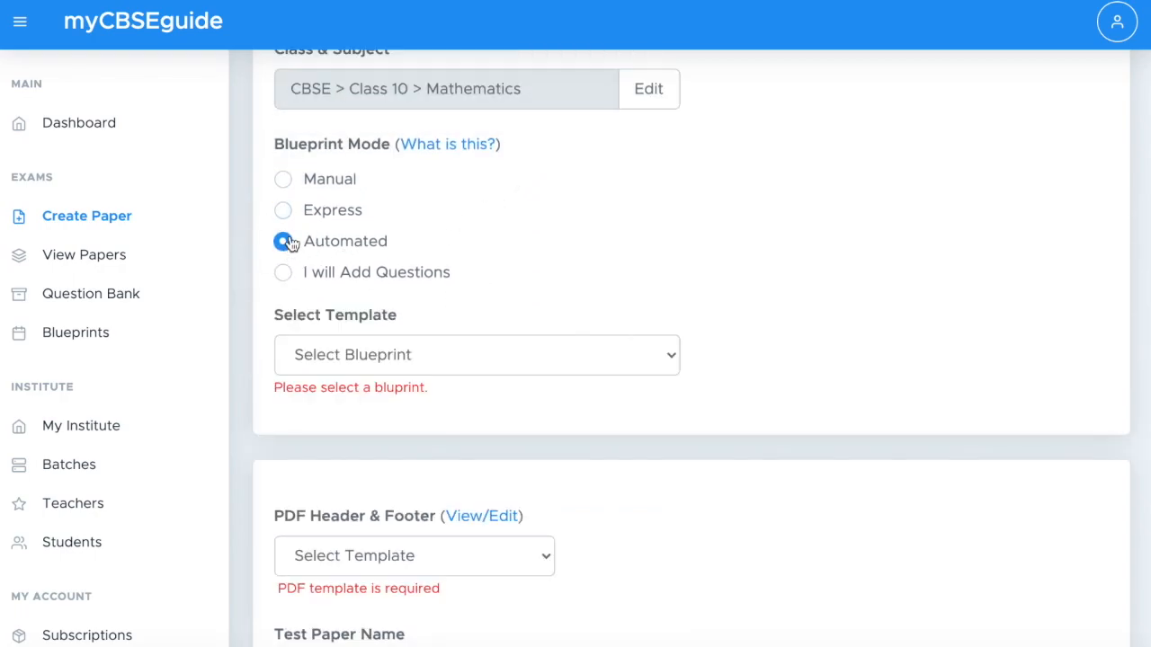
click(458, 353)
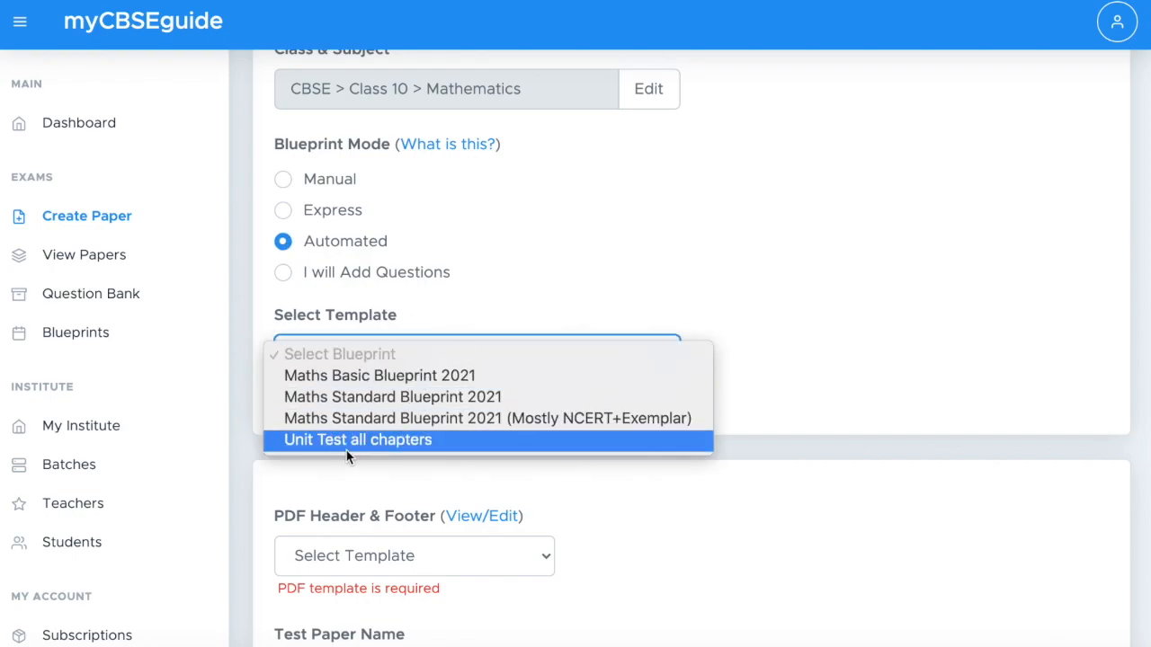
click(427, 441)
scroll(764, 368, down, 2)
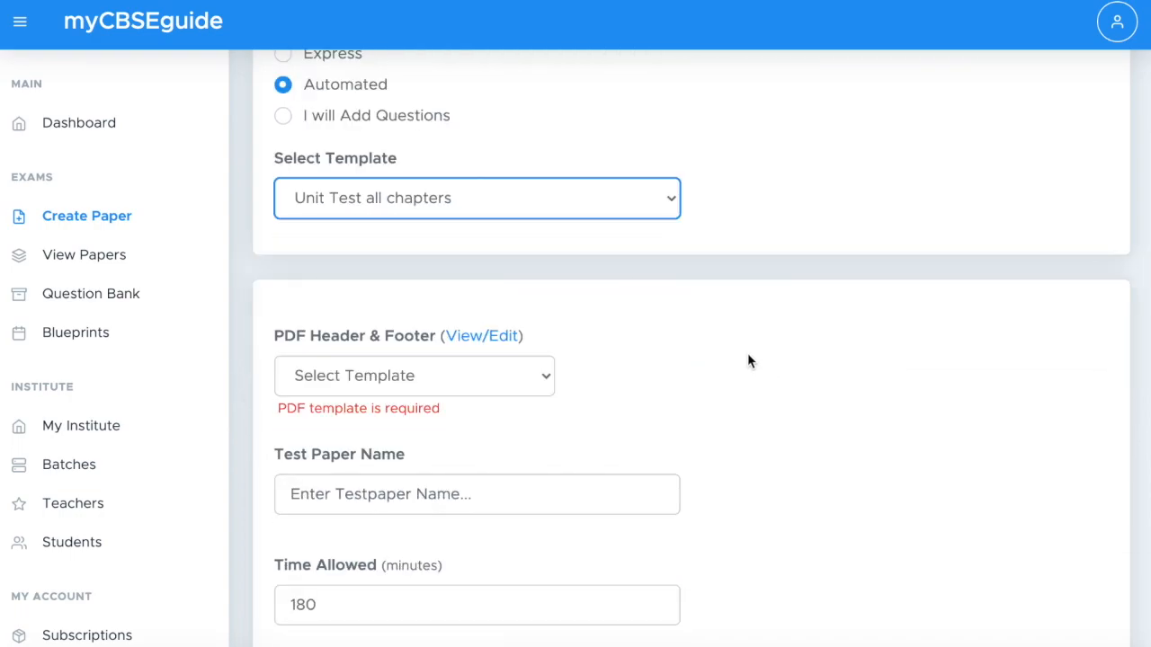
Choose the ABC International School Logo template for the PDF header and footer and name the test paper "test".
scroll(821, 249, down, 1)
click(396, 261)
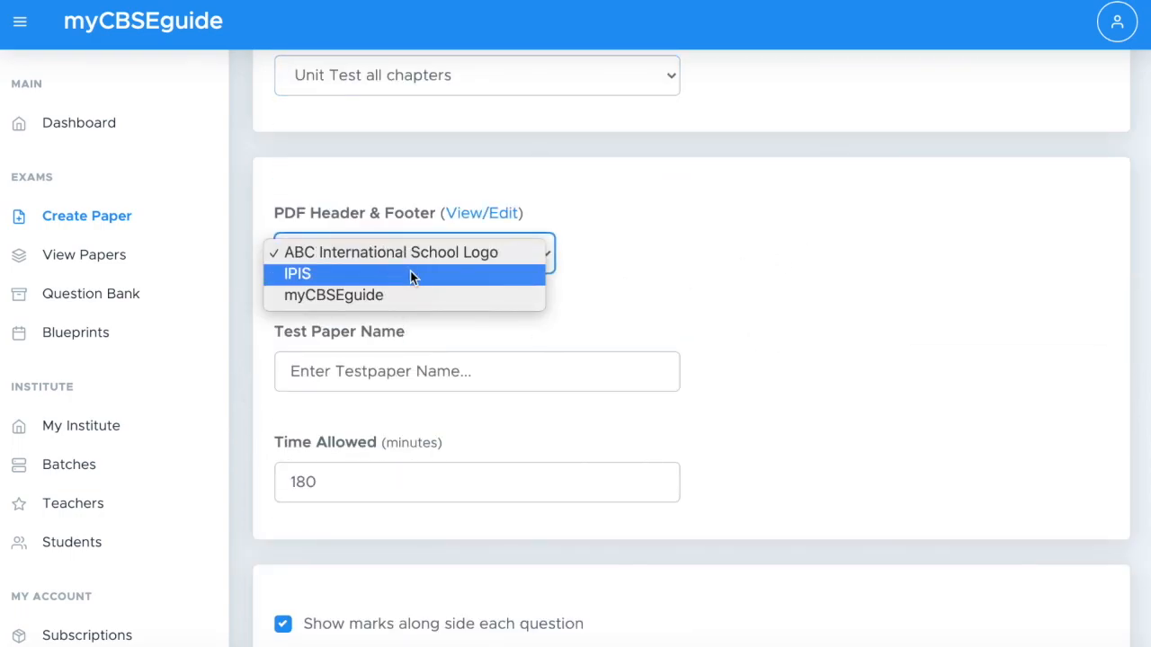
click(410, 272)
click(417, 241)
click(416, 231)
scroll(492, 292, down, 1)
click(474, 326)
text(test)
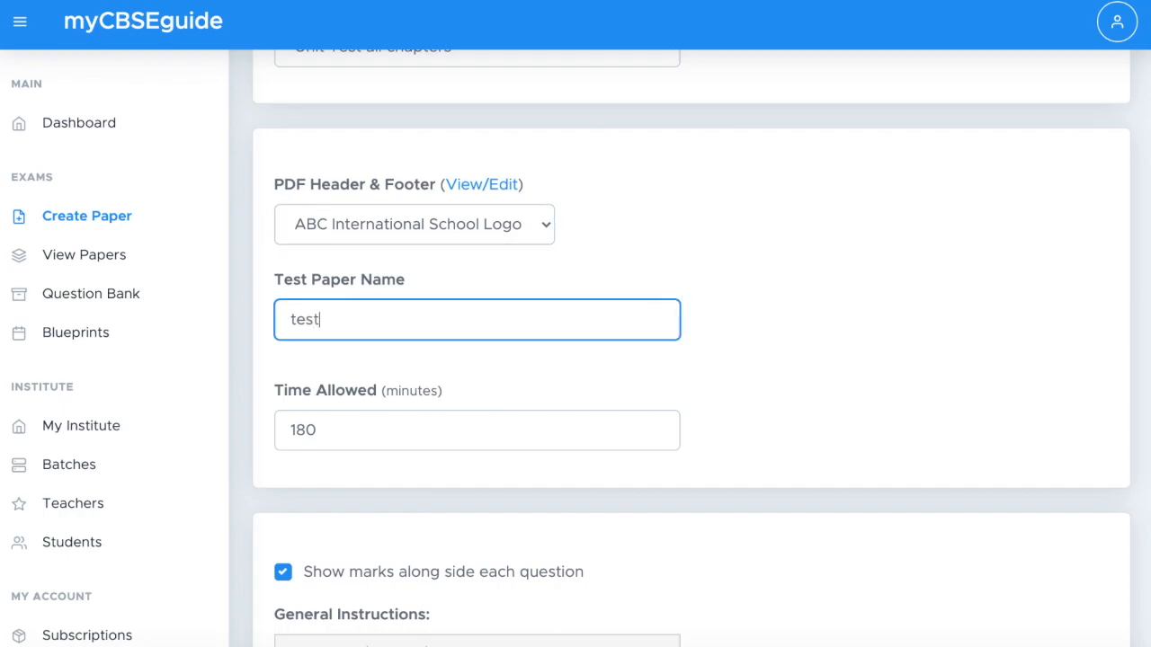
Agree to the test generator's Terms of Use and save the paper setup to continue to the question preview.
scroll(401, 318, down, 5)
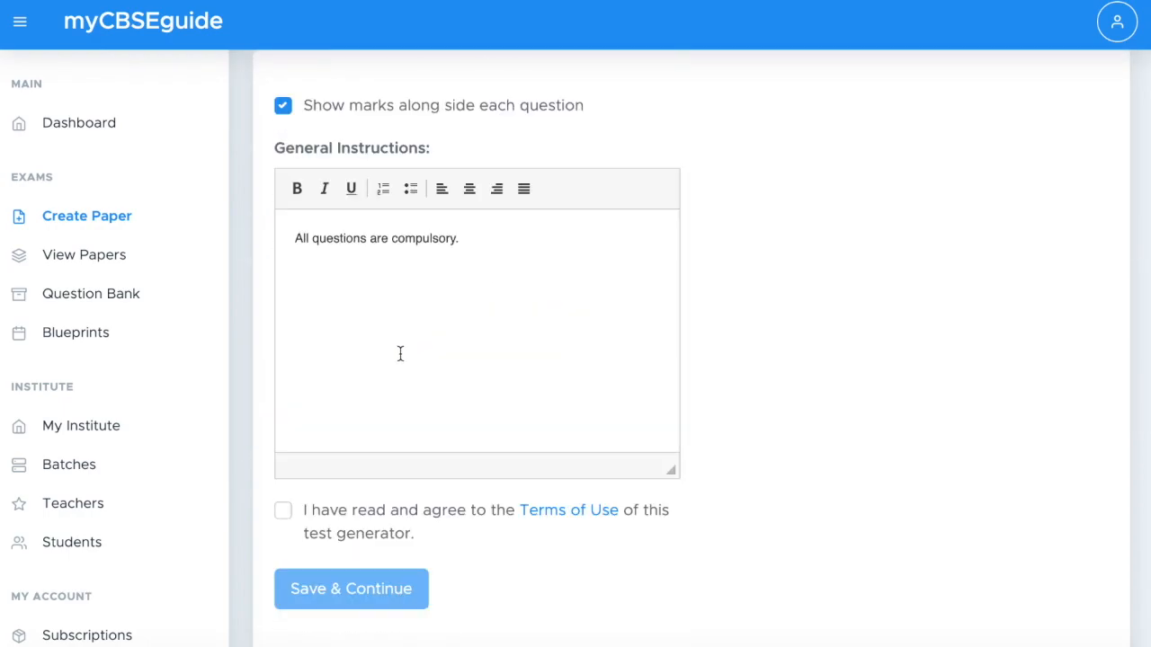
scroll(506, 354, down, 1)
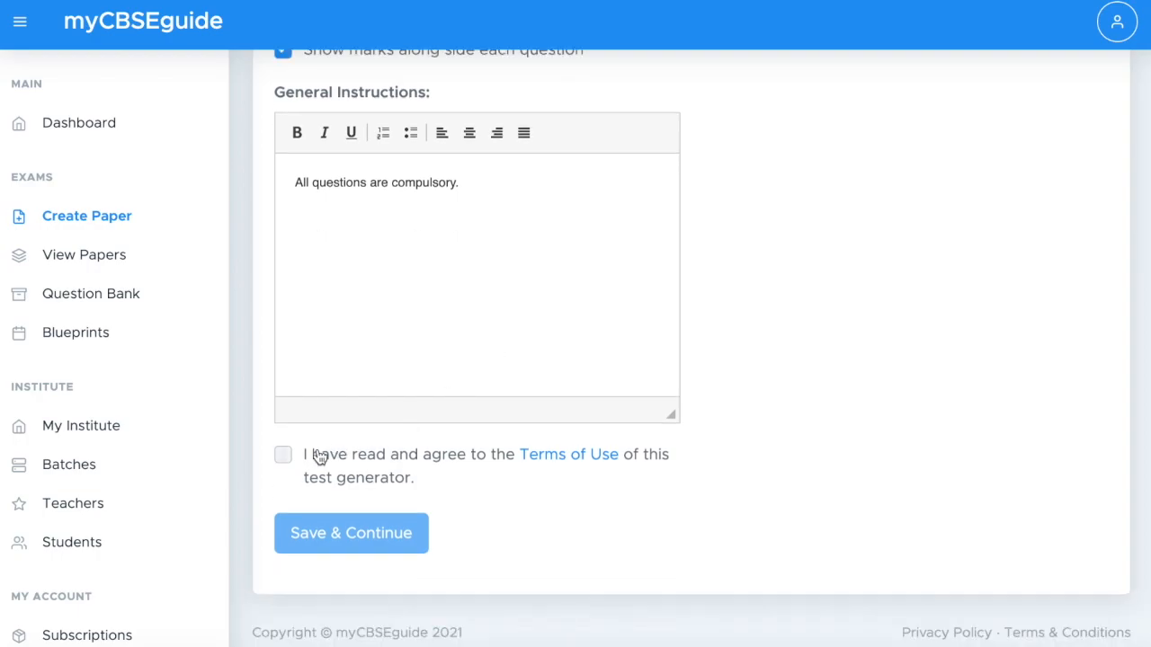
click(282, 455)
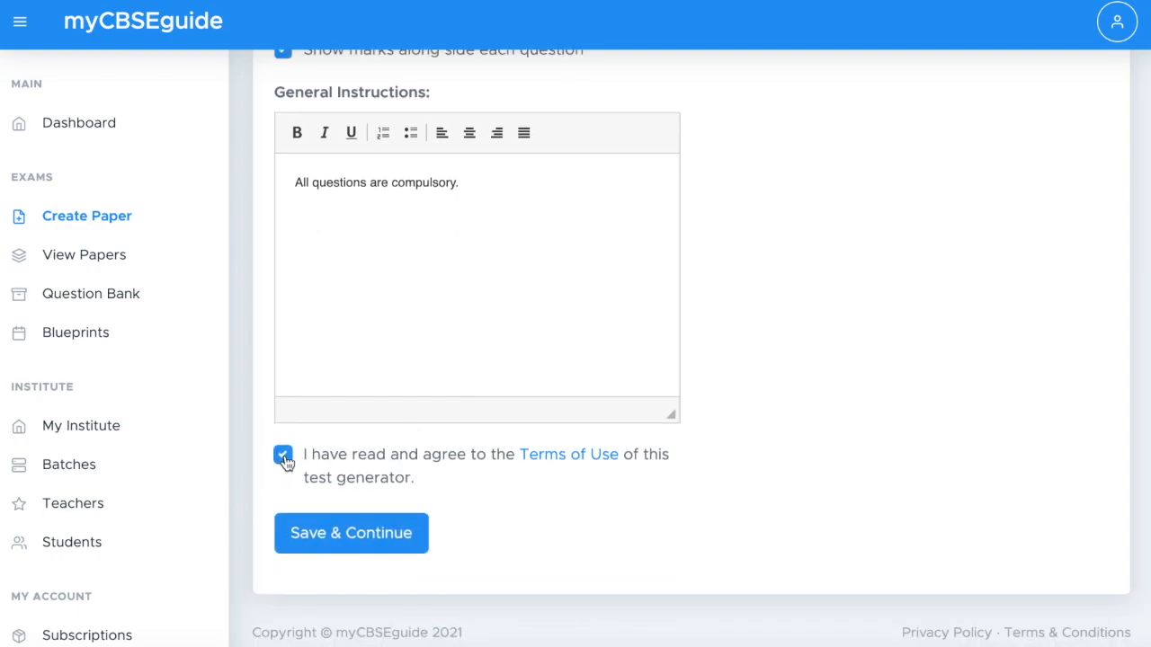
click(358, 534)
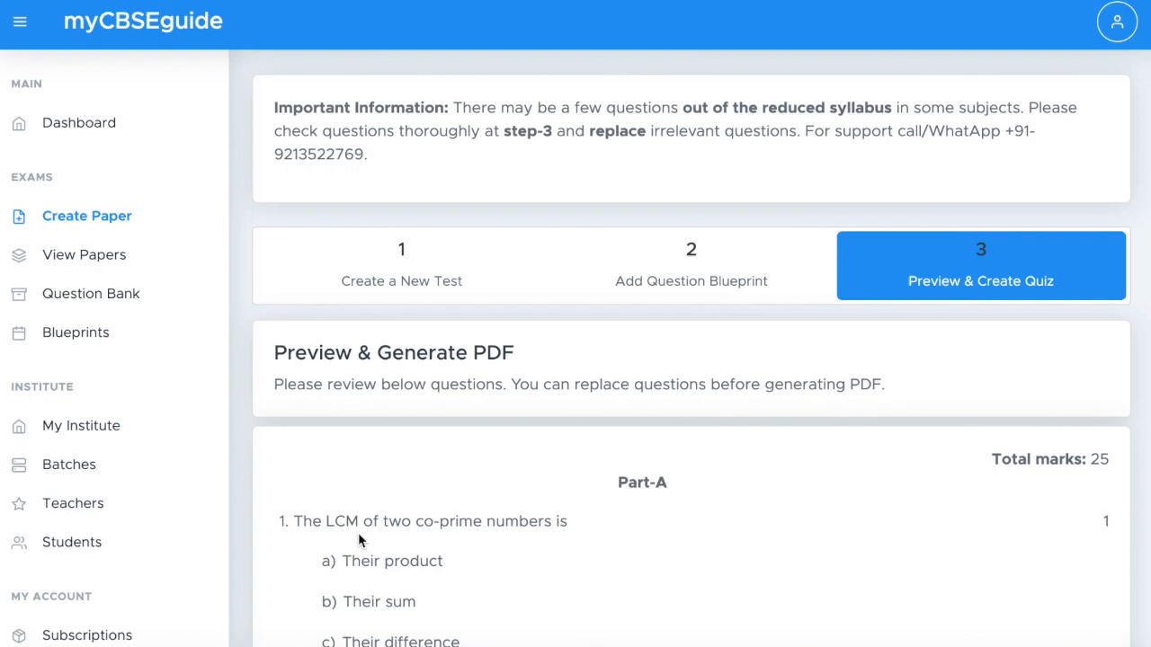
Review the automatically selected questions across the paper's parts, including the fill-in-the-blanks and the OR alternatives, down to the end of the preview.
scroll(534, 405, down, 5)
scroll(604, 272, down, 4)
scroll(602, 288, down, 8)
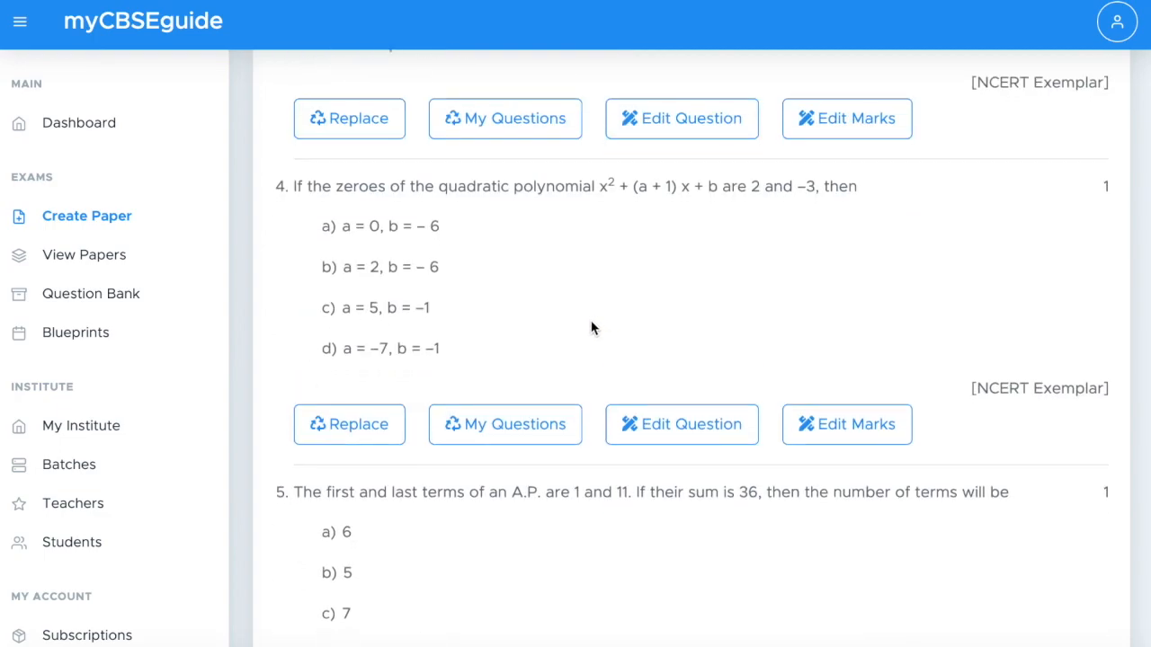
scroll(589, 341, down, 4)
scroll(589, 343, down, 2)
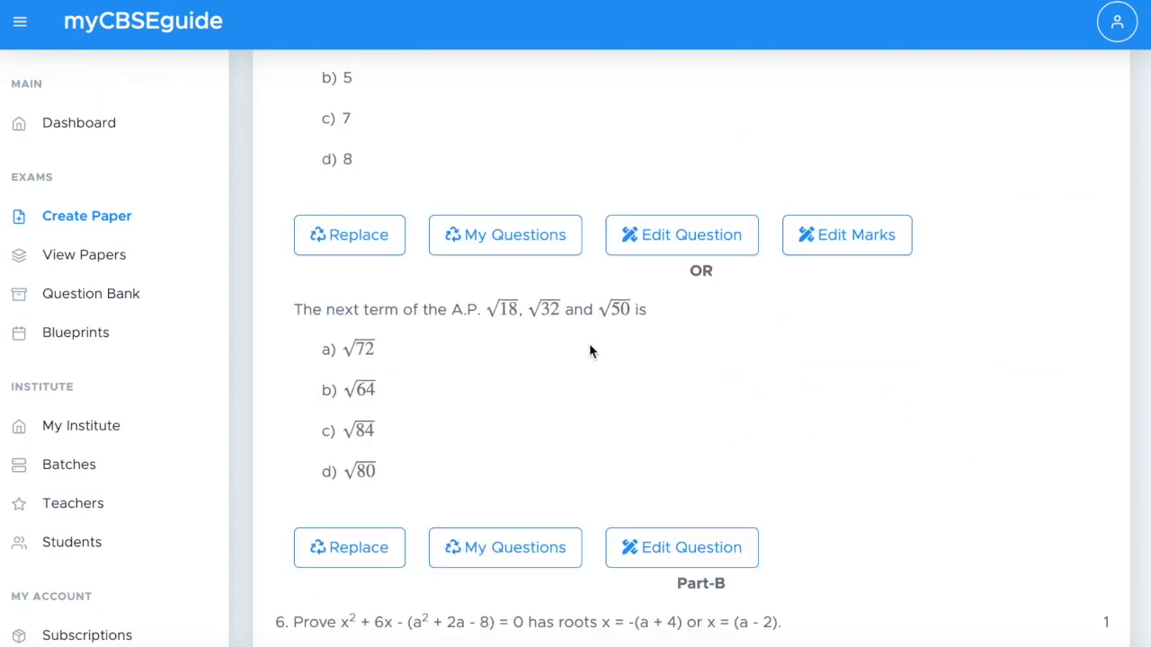
scroll(589, 350, up, 10)
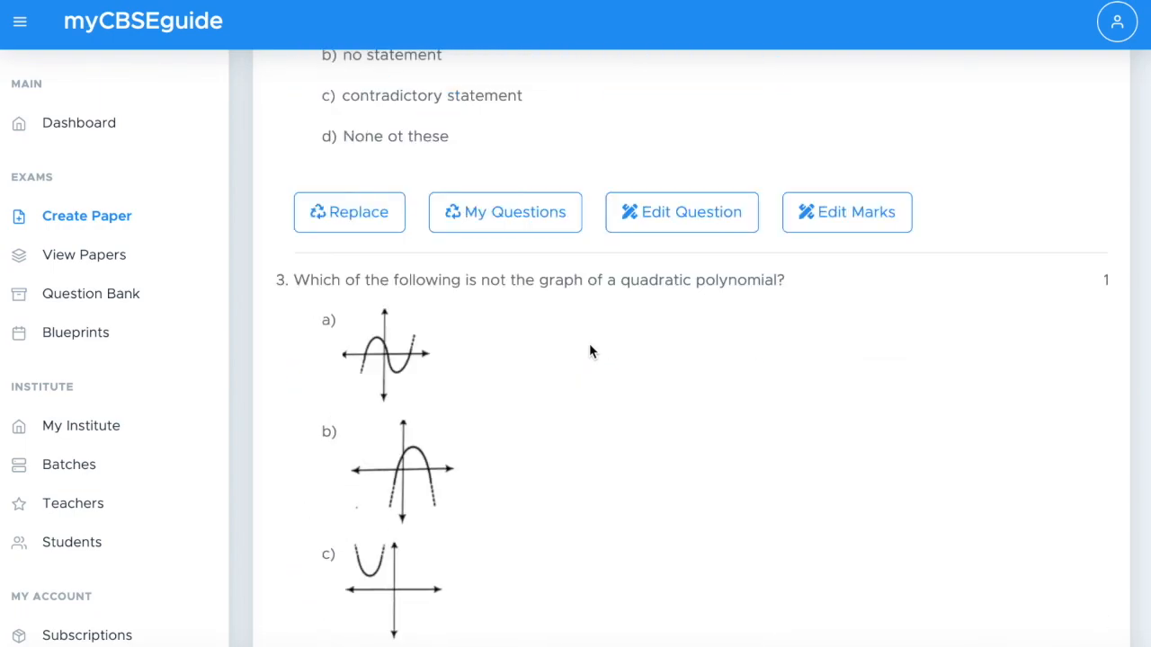
scroll(593, 352, down, 20)
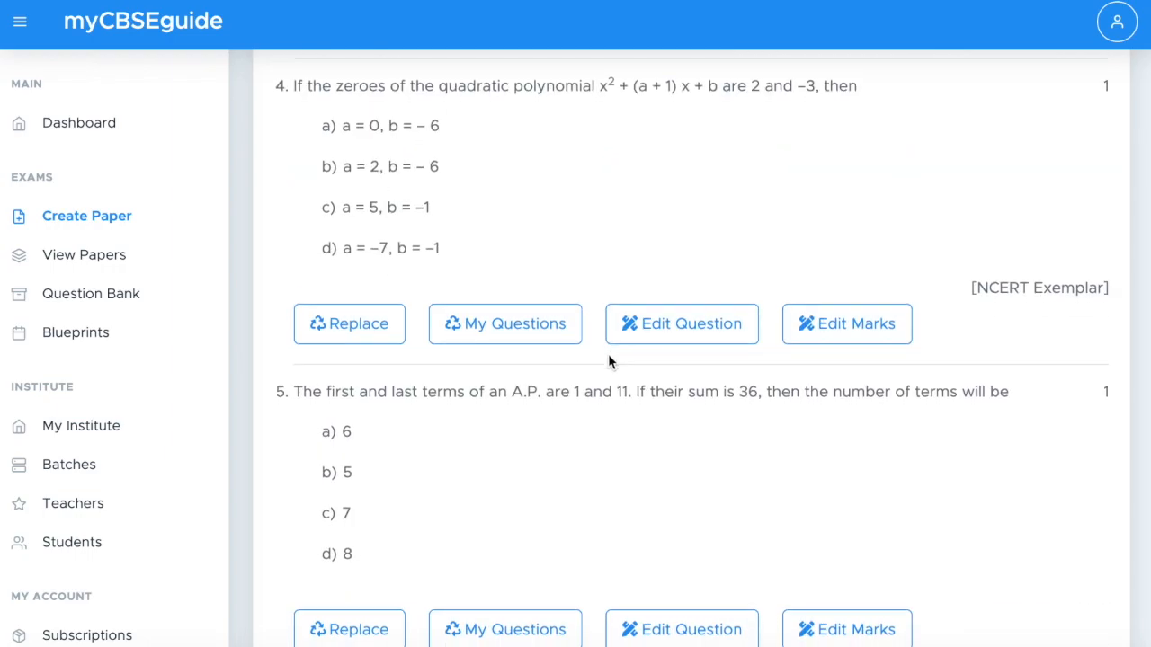
scroll(606, 357, down, 2)
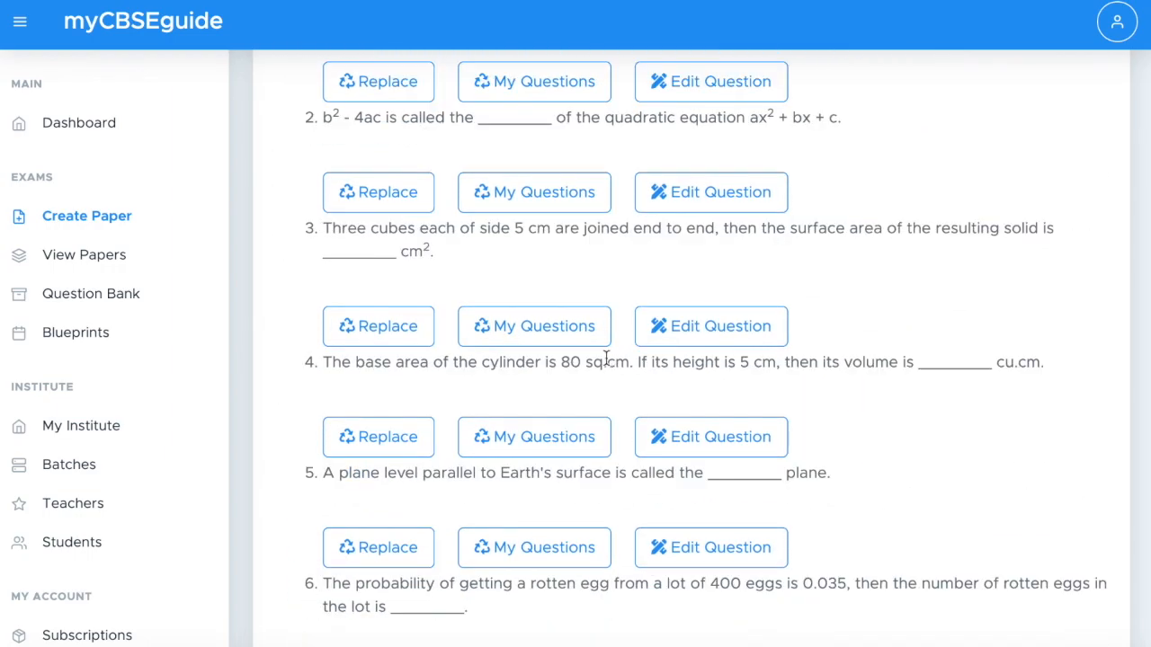
scroll(606, 358, down, 15)
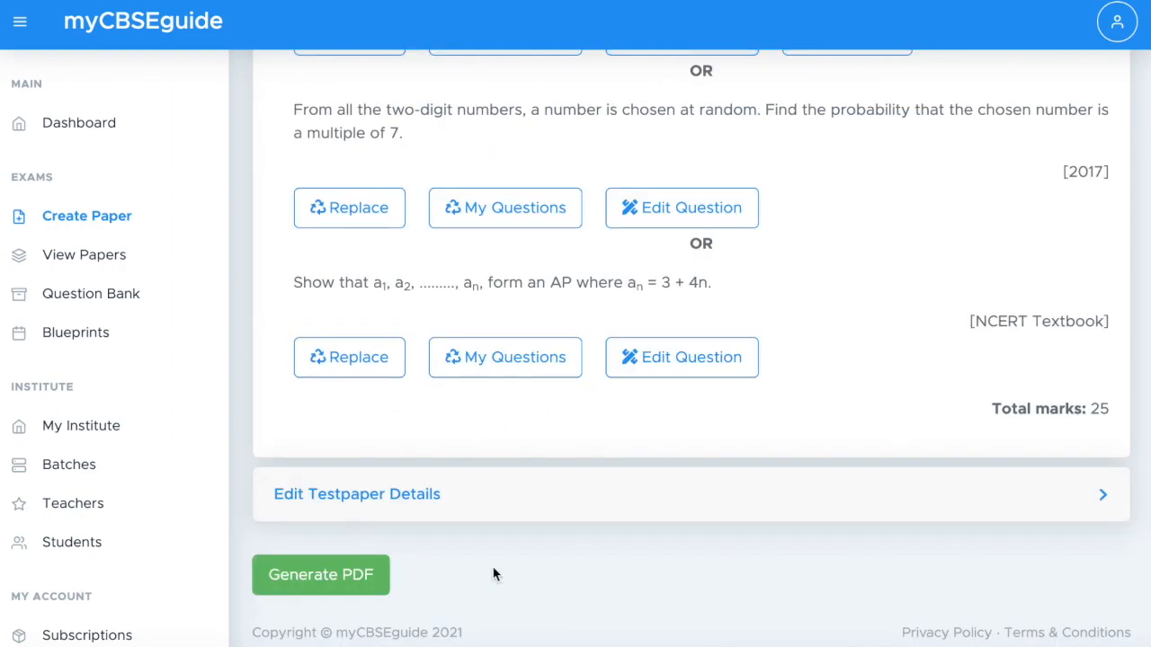